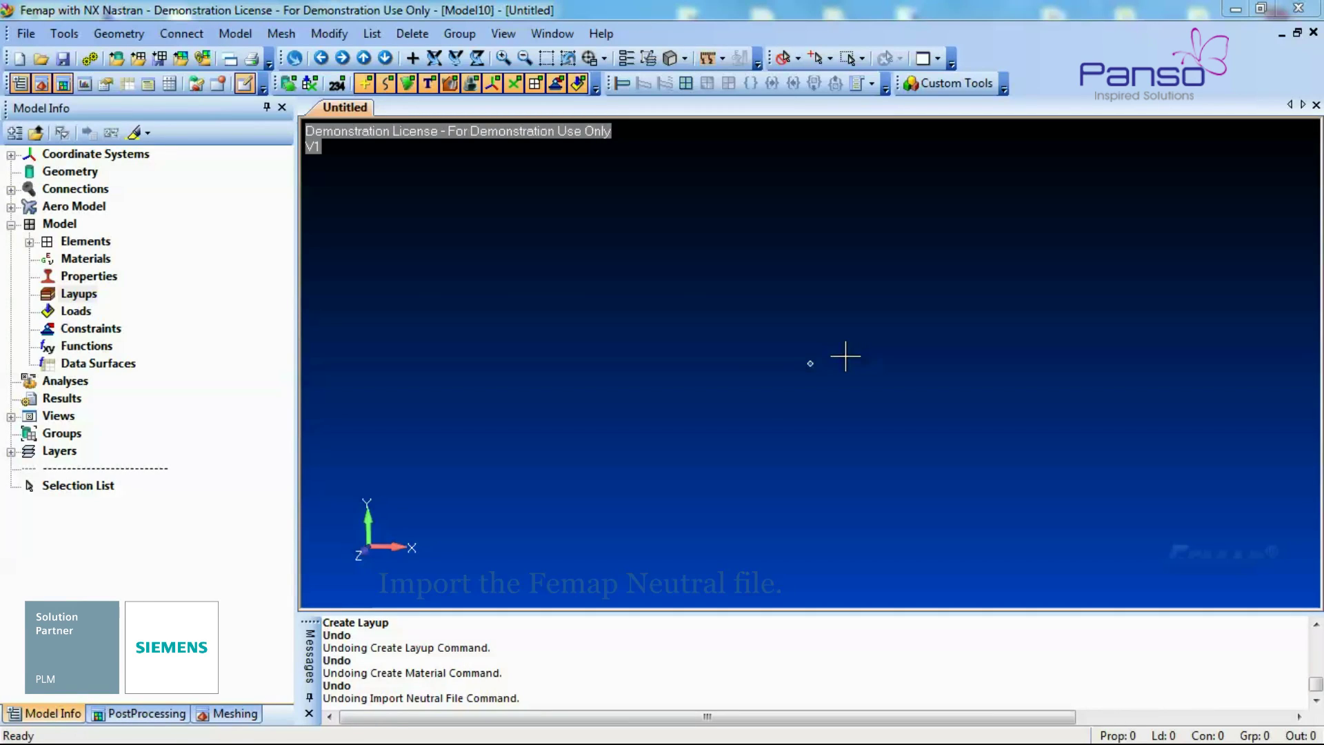
Step: Import the Femap neutral file cOMPOSITE.neu with the default read options
click(15, 32)
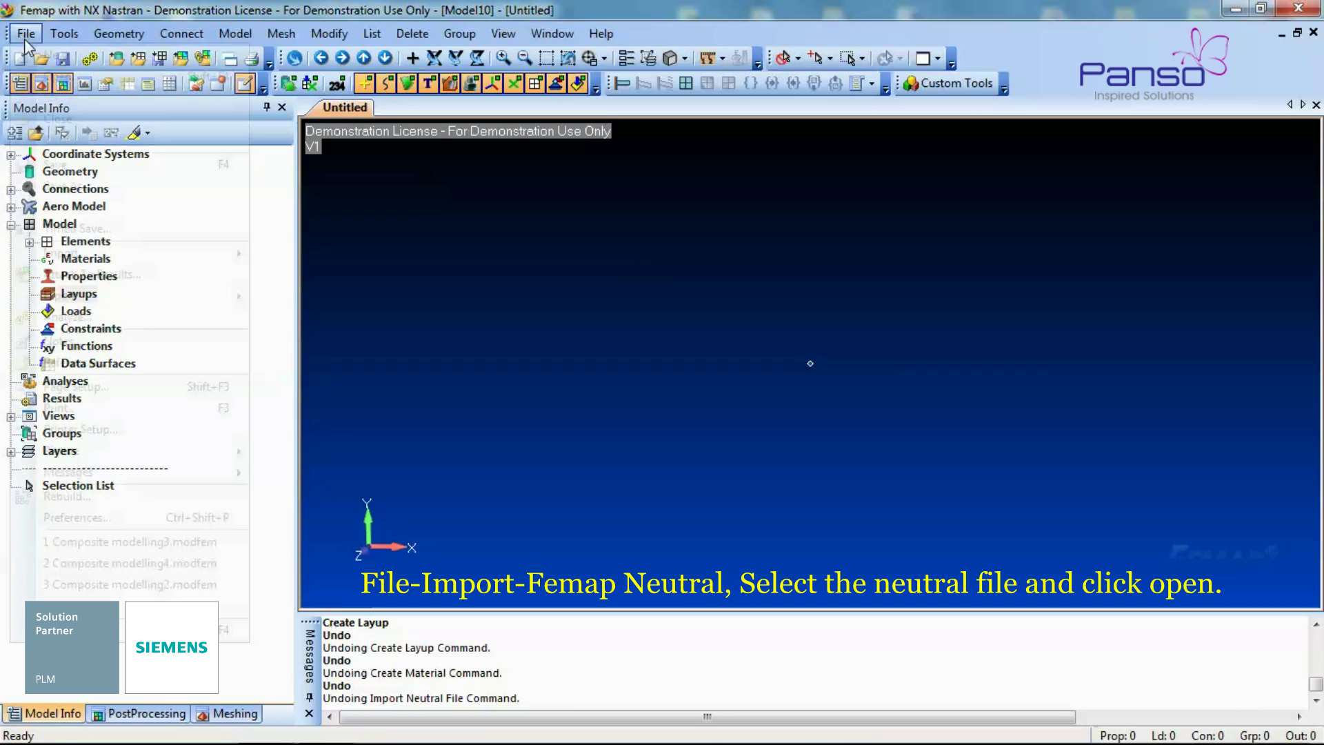
mouse_move(137, 257)
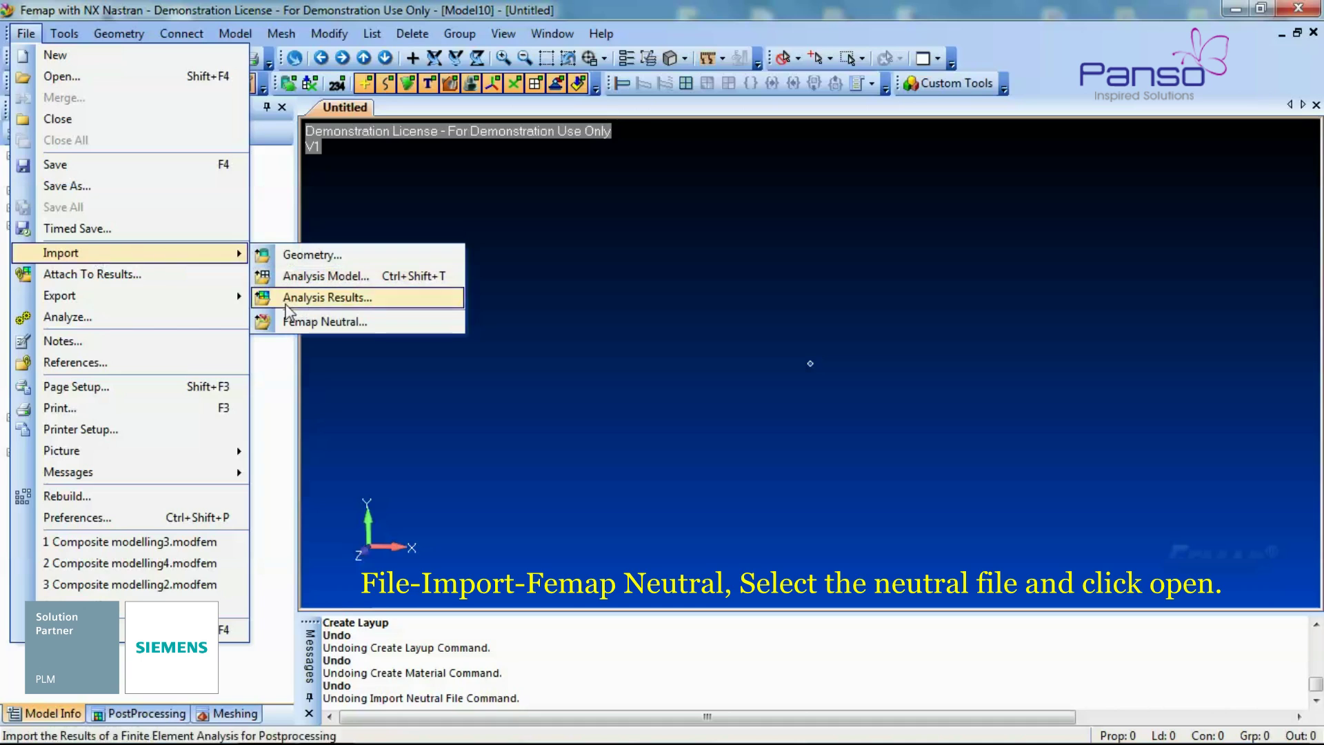
click(295, 322)
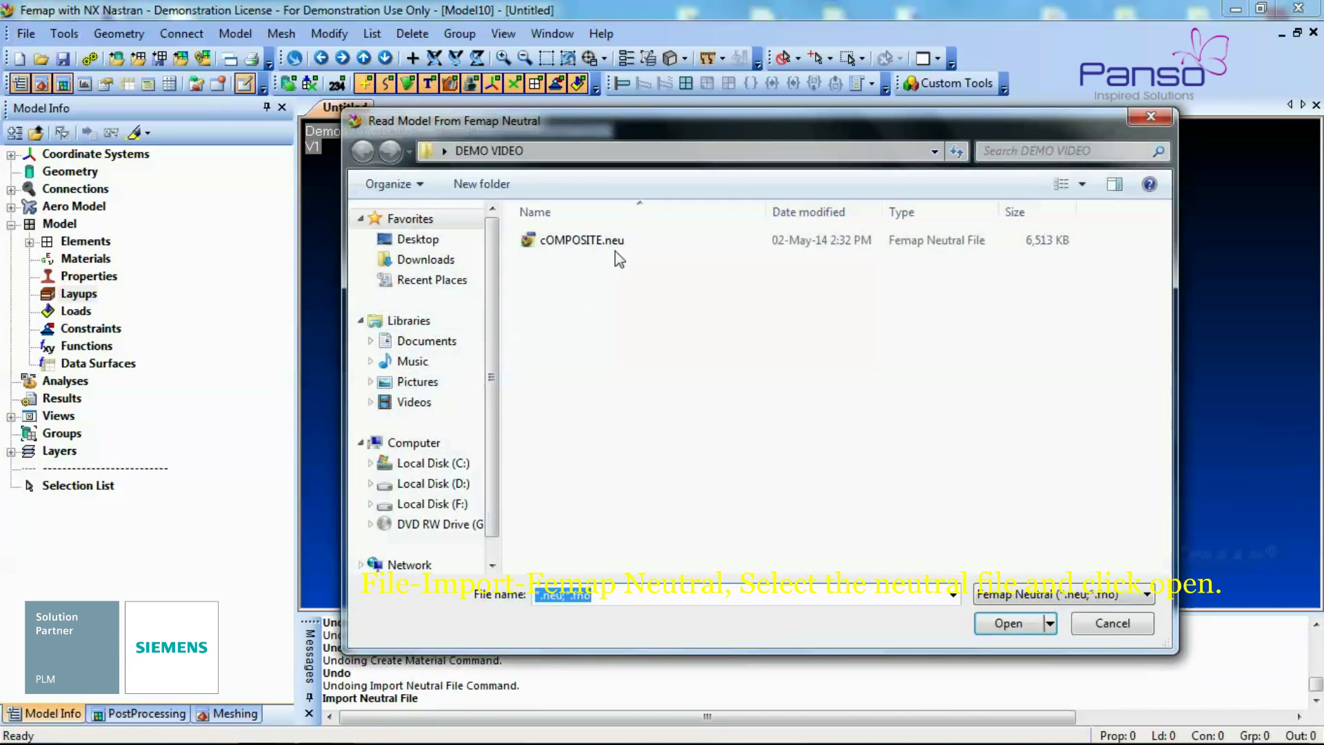
click(617, 242)
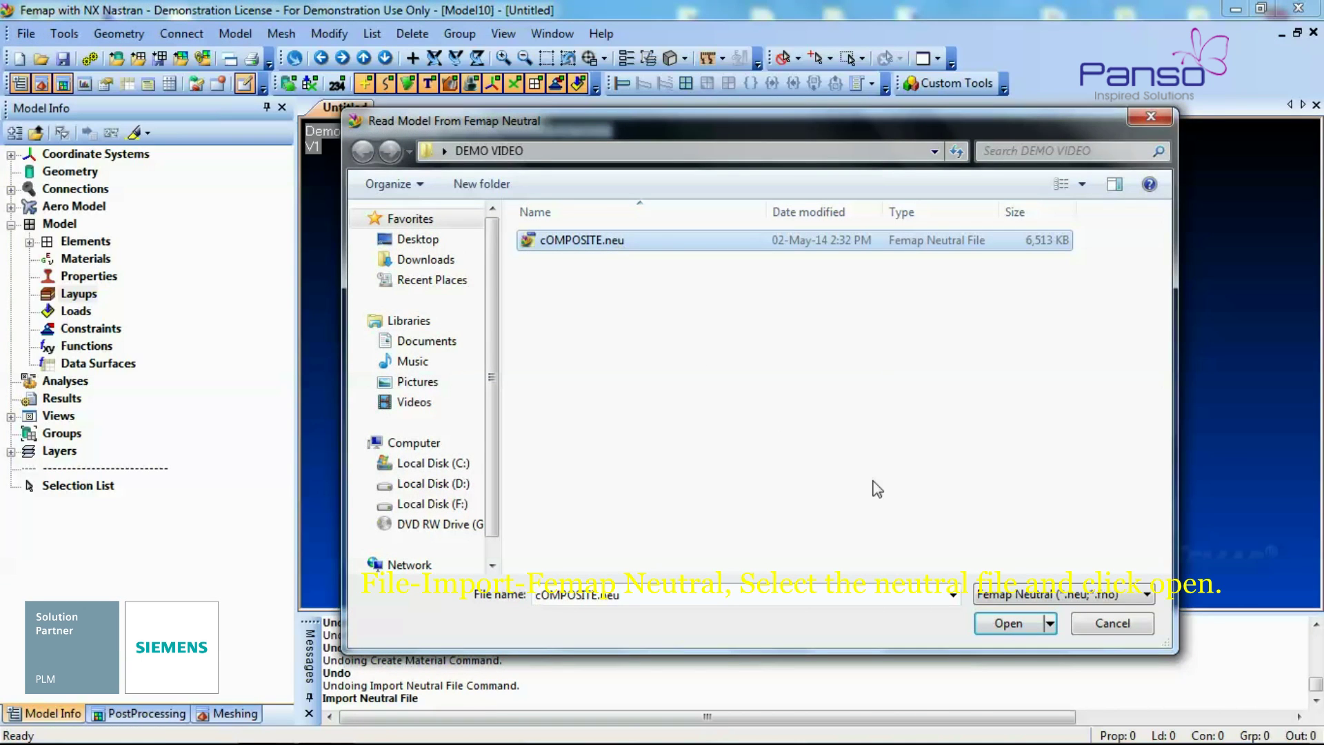
click(1006, 623)
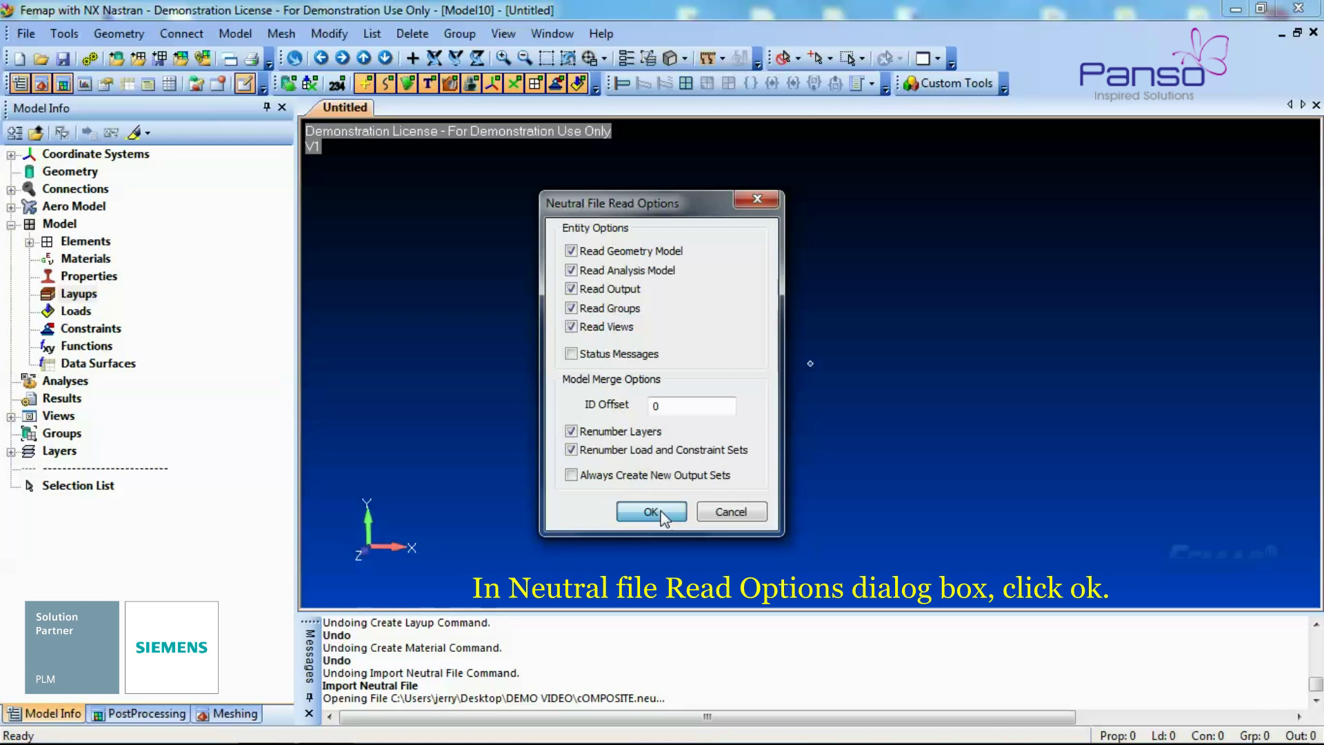
click(650, 511)
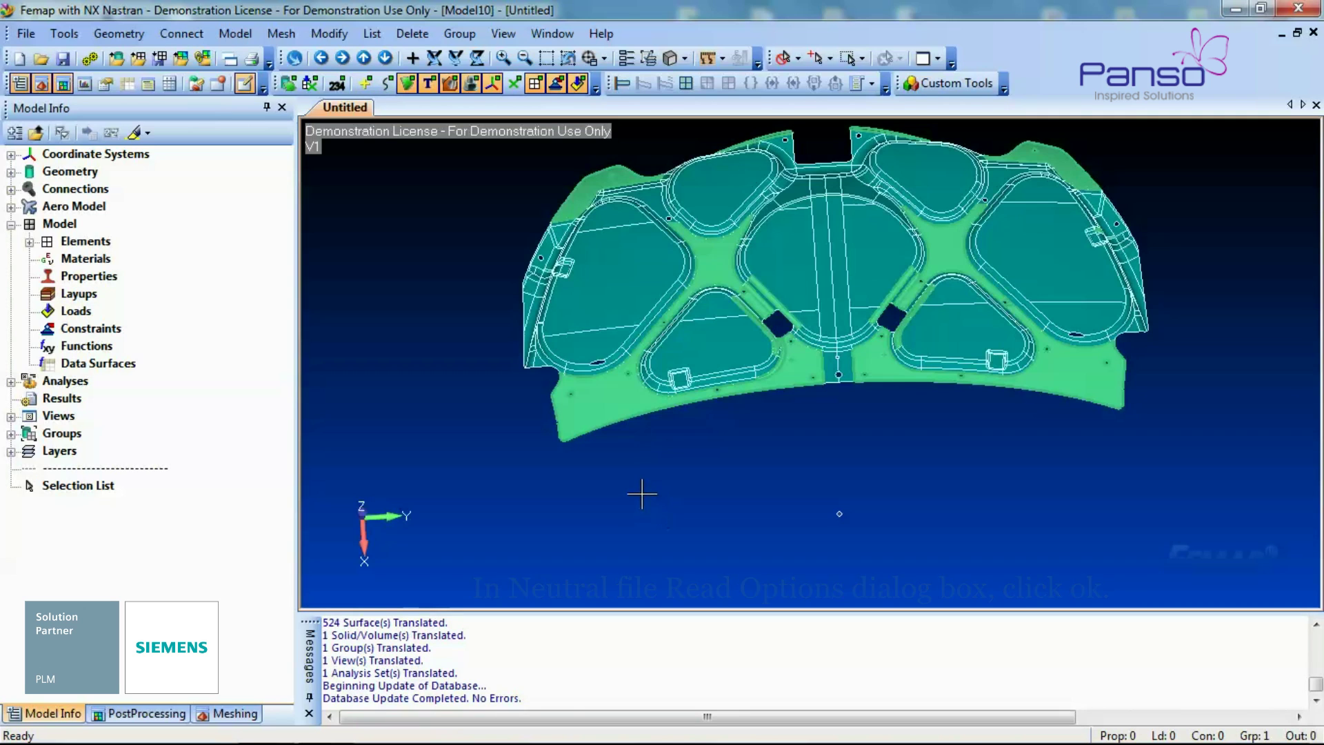
mouse_move(682, 505)
middle_down()
mouse_move(594, 559)
mouse_move(640, 551)
middle_up()
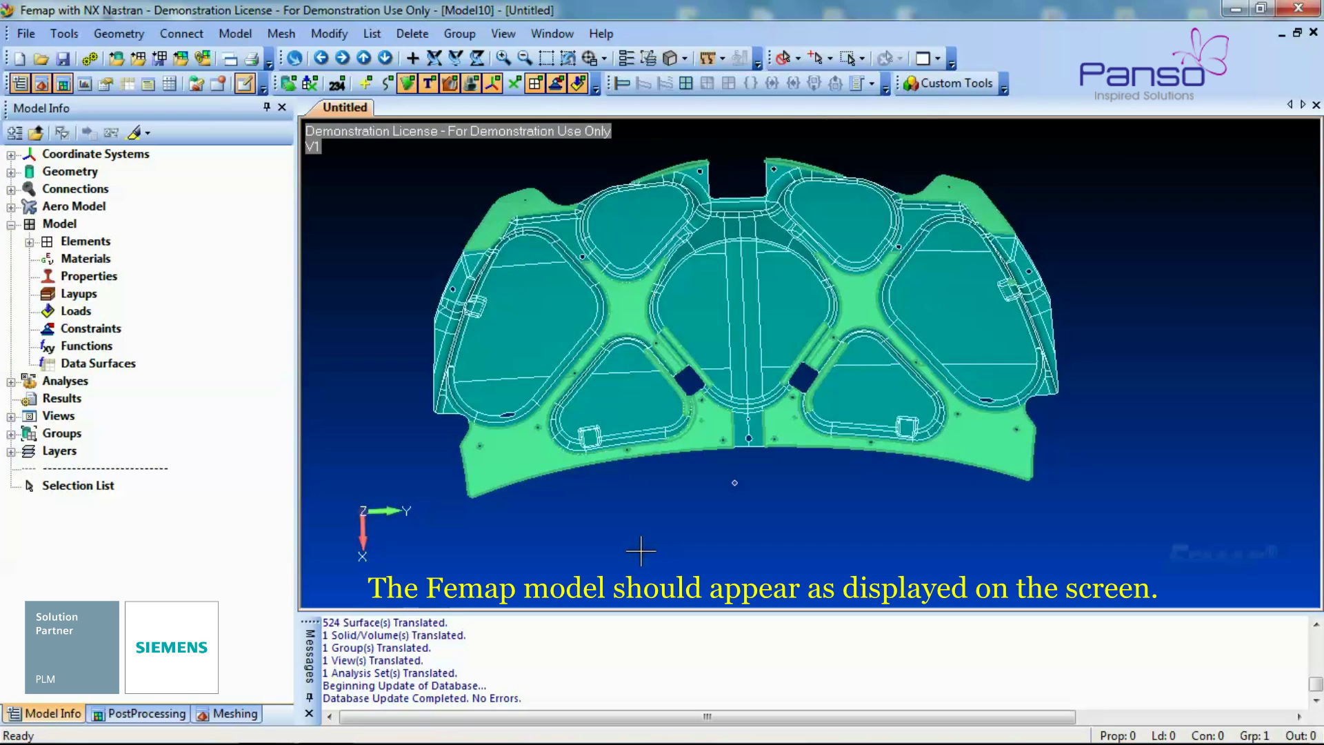
Step: Start a new material definition and set its type to Orthotropic (2D)
right_click(86, 266)
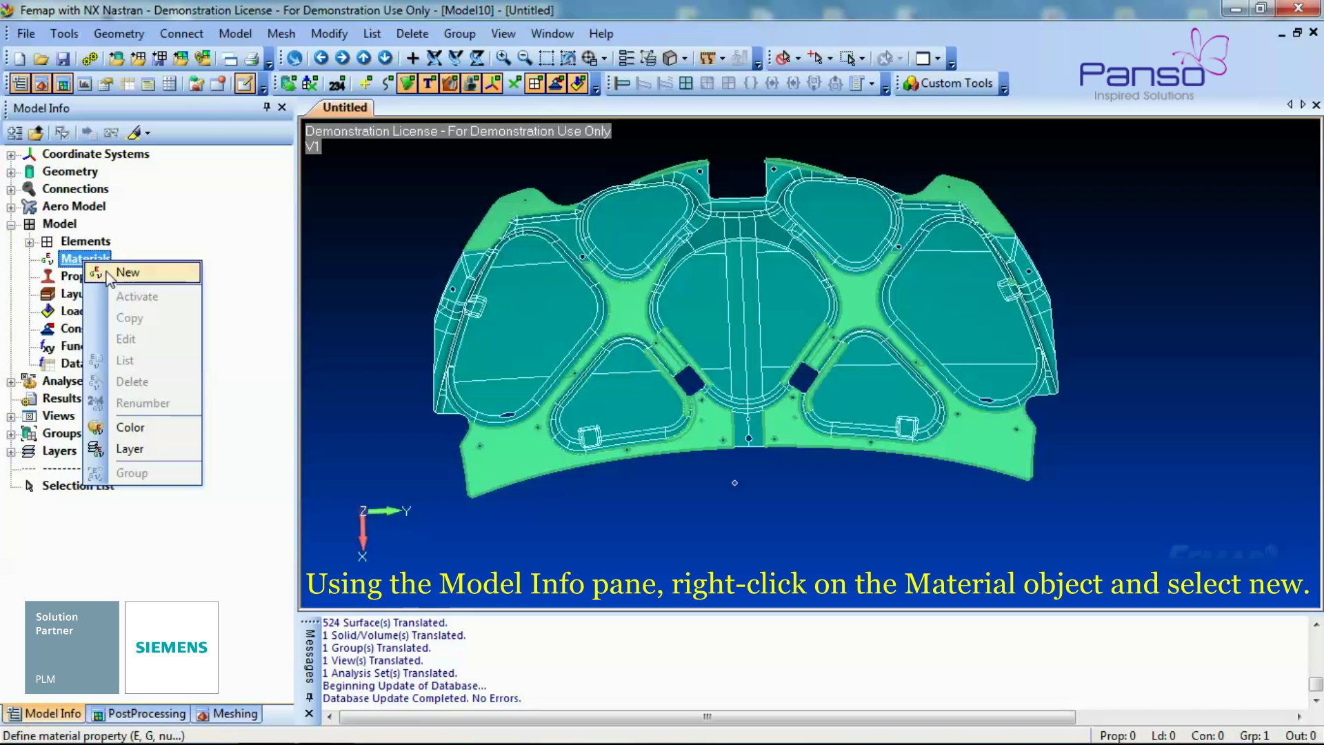
click(111, 273)
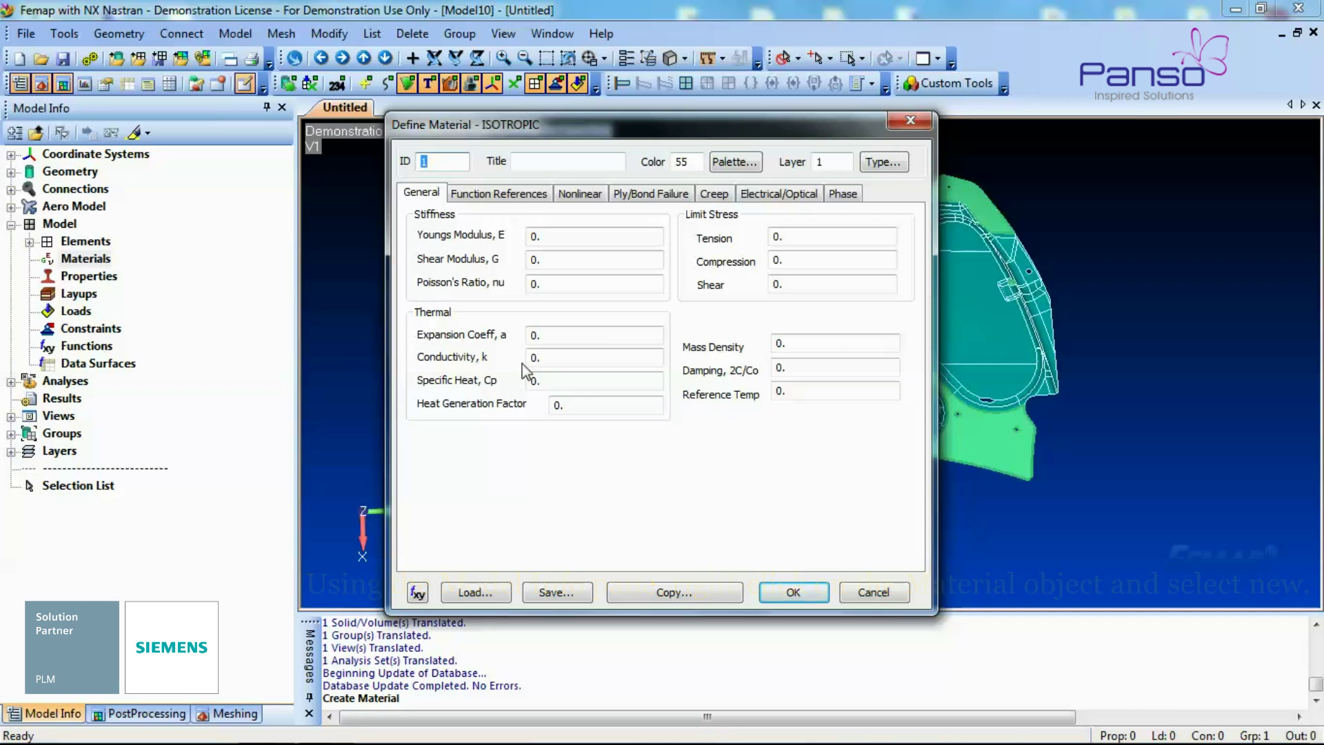
click(884, 162)
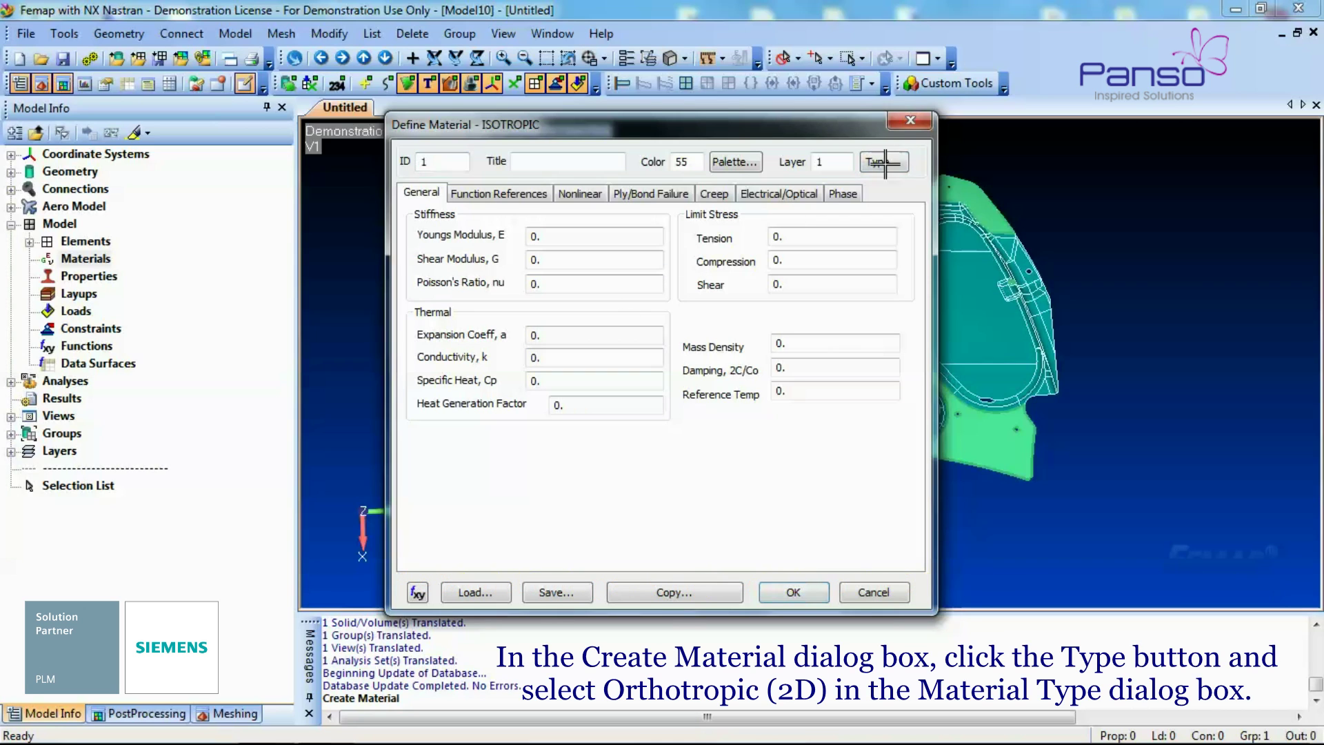
click(1014, 216)
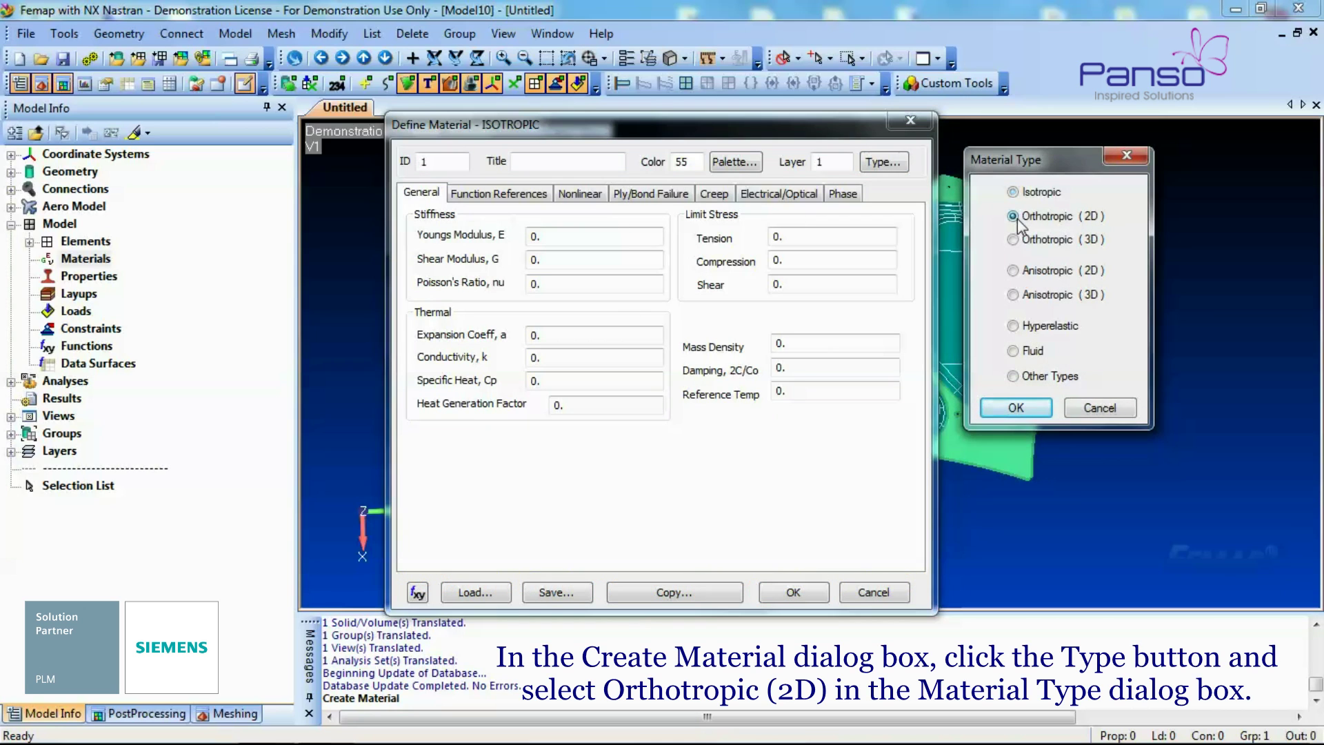
click(1017, 406)
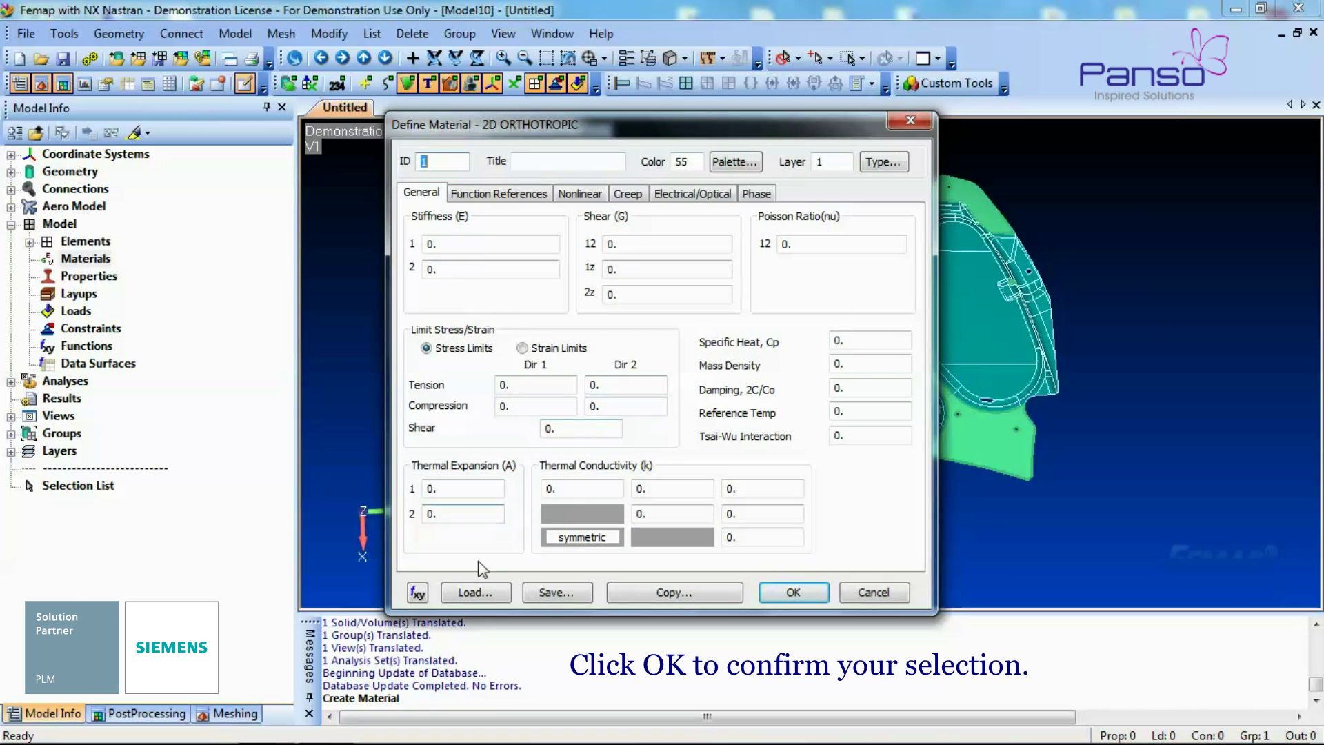
Step: Load CFS003 Carbon LMT25 Epoxy Fabric from the material library and create the material
click(486, 595)
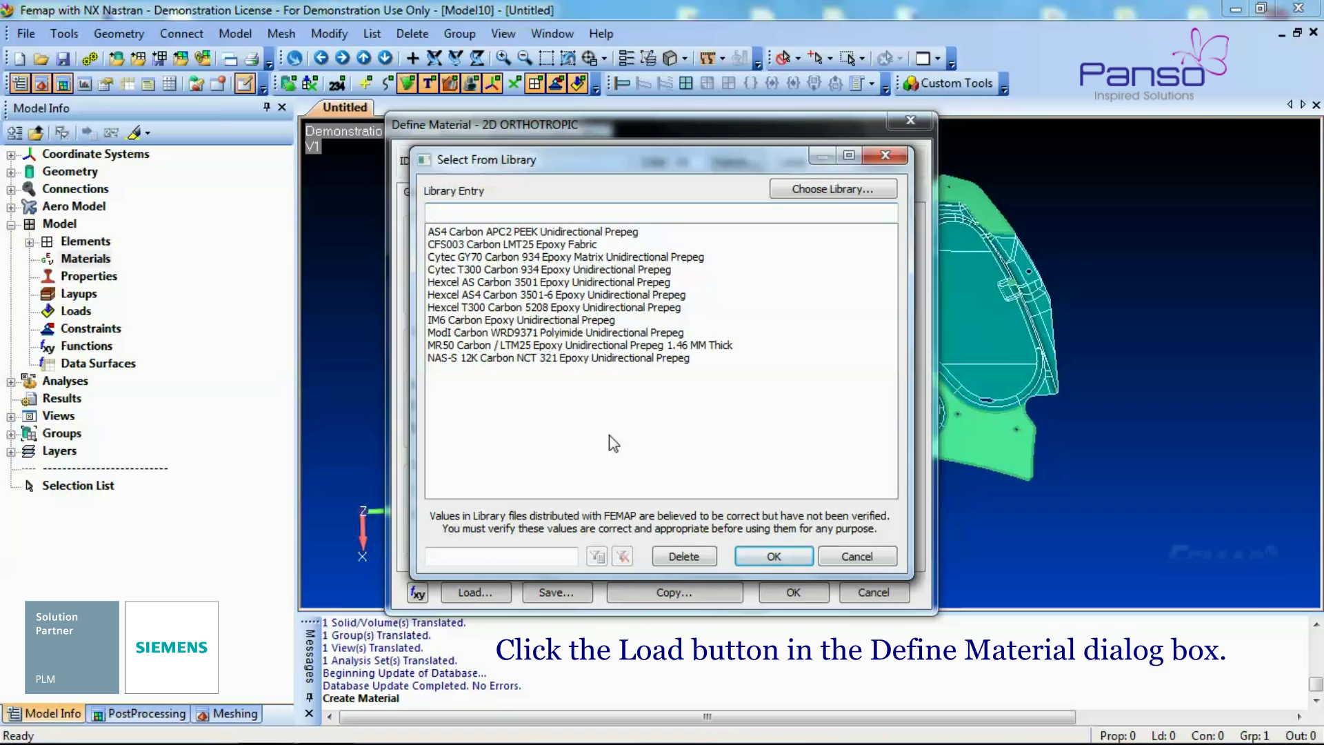
click(583, 245)
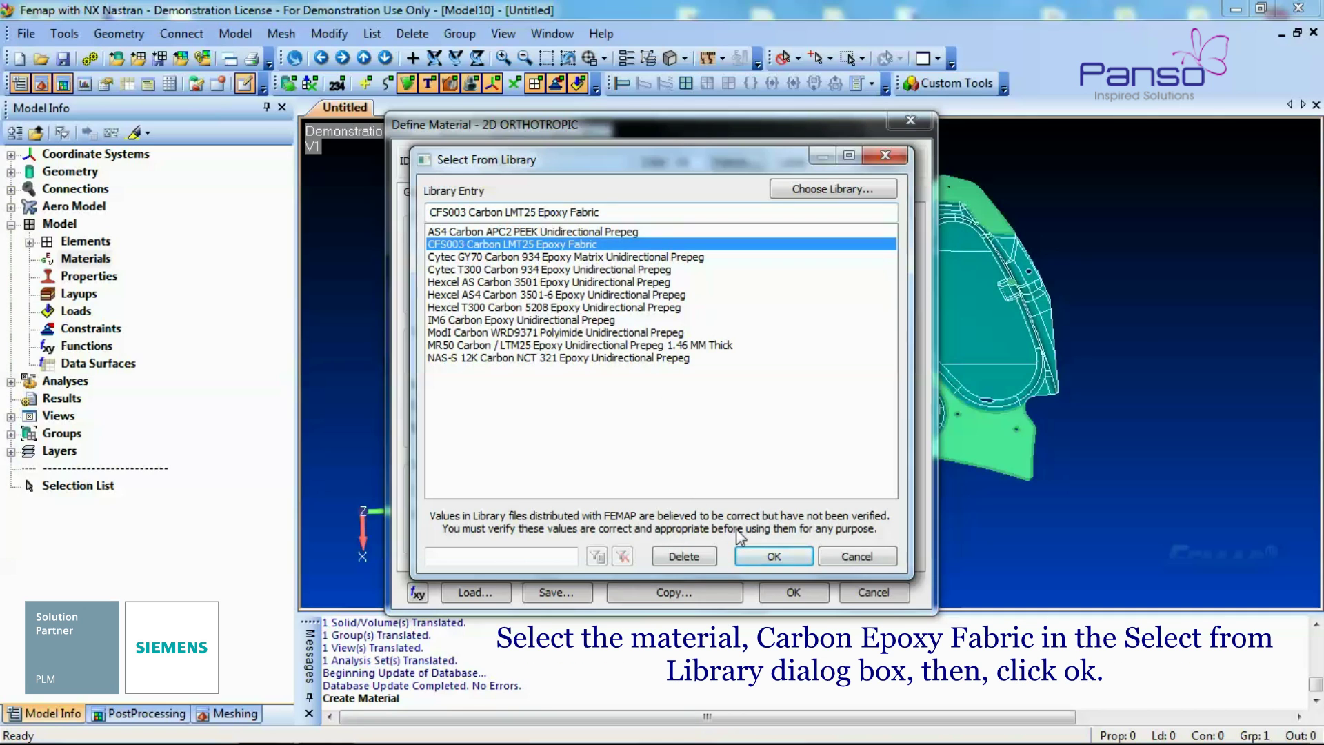
click(764, 548)
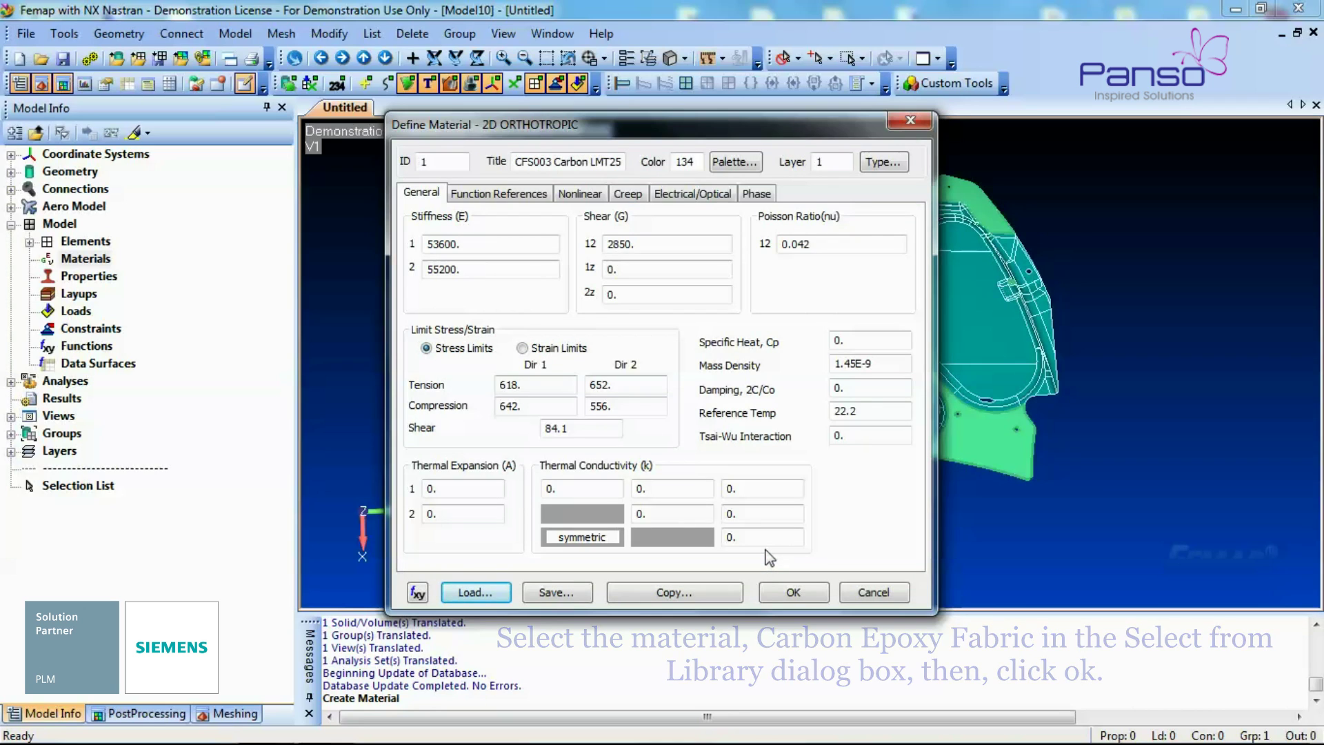
click(783, 592)
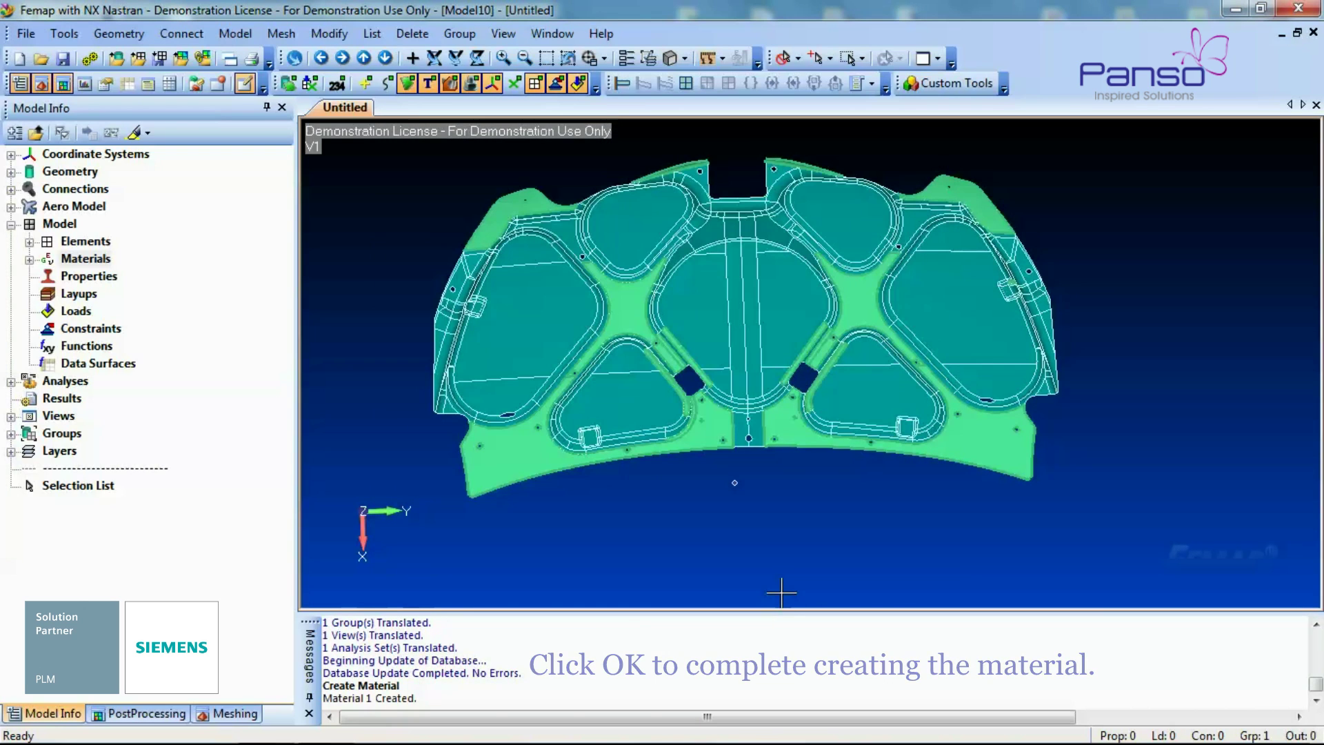
Step: Start a new layup and title it Standard Layup
right_click(91, 302)
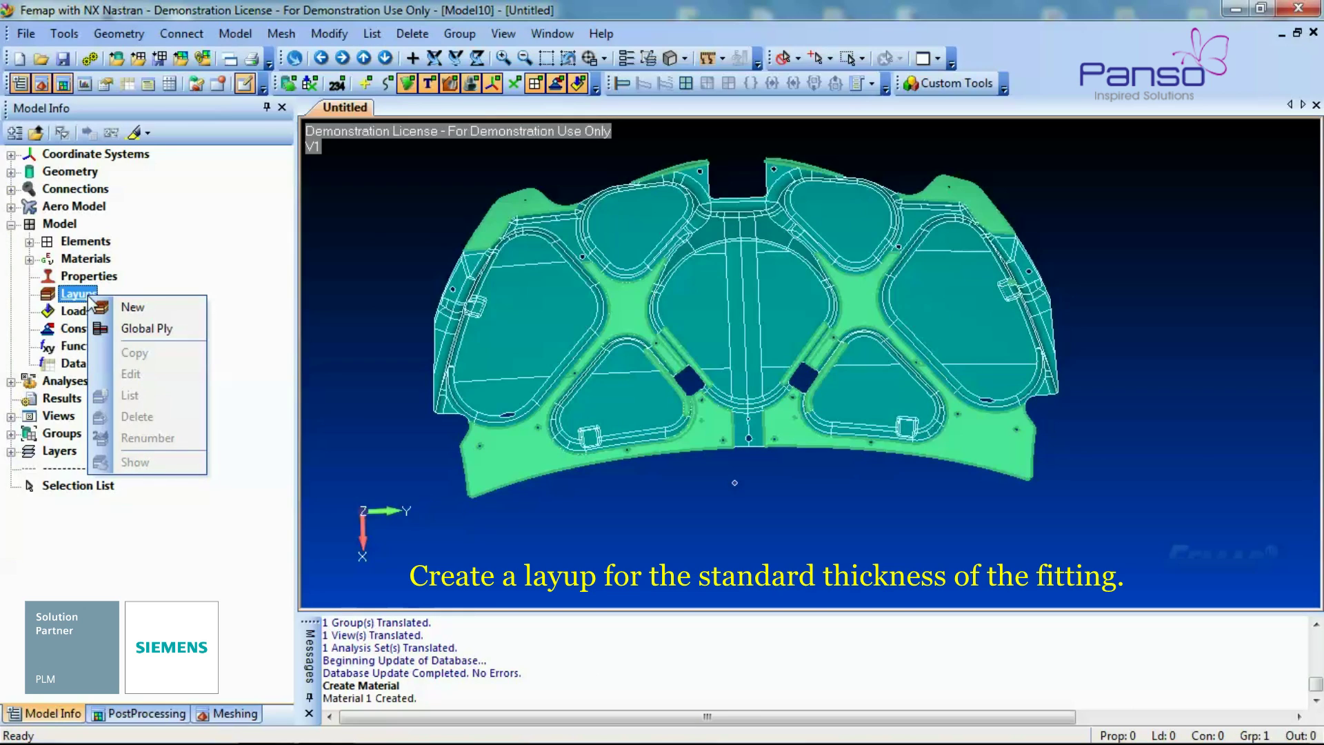
click(133, 308)
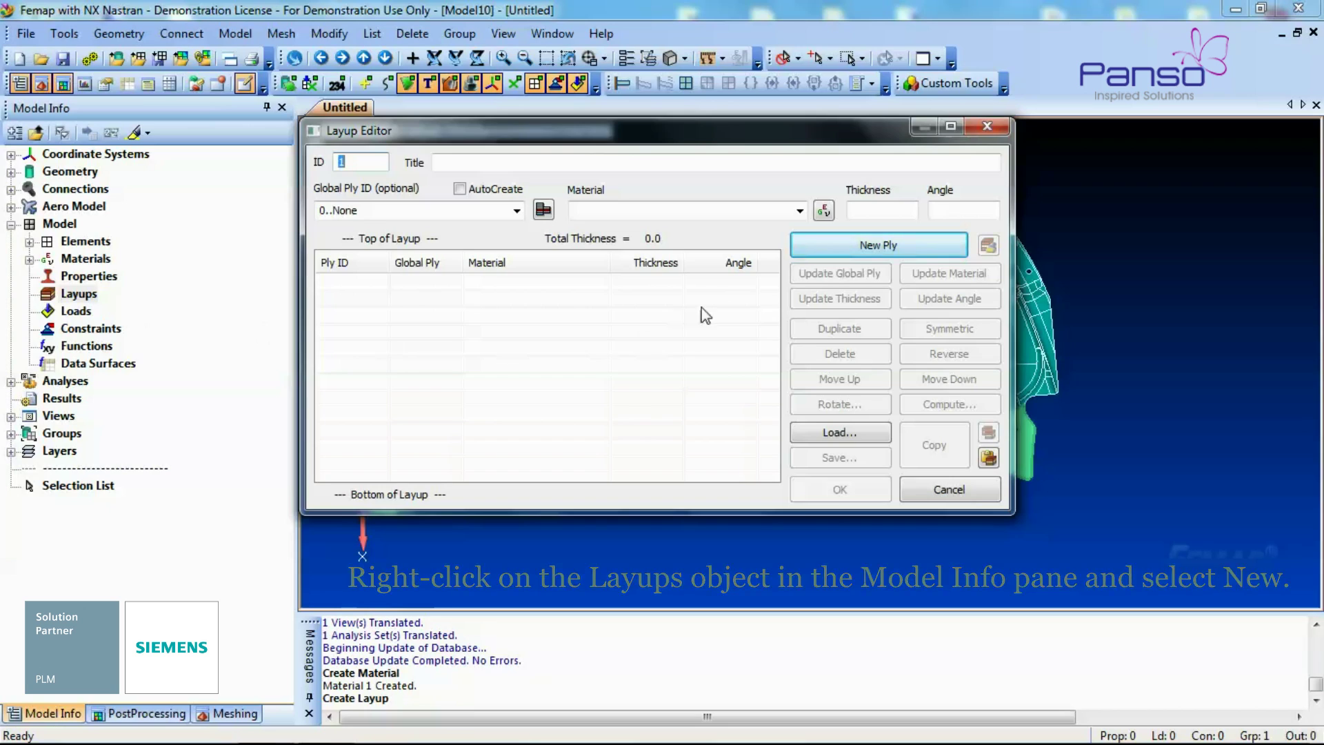
click(732, 165)
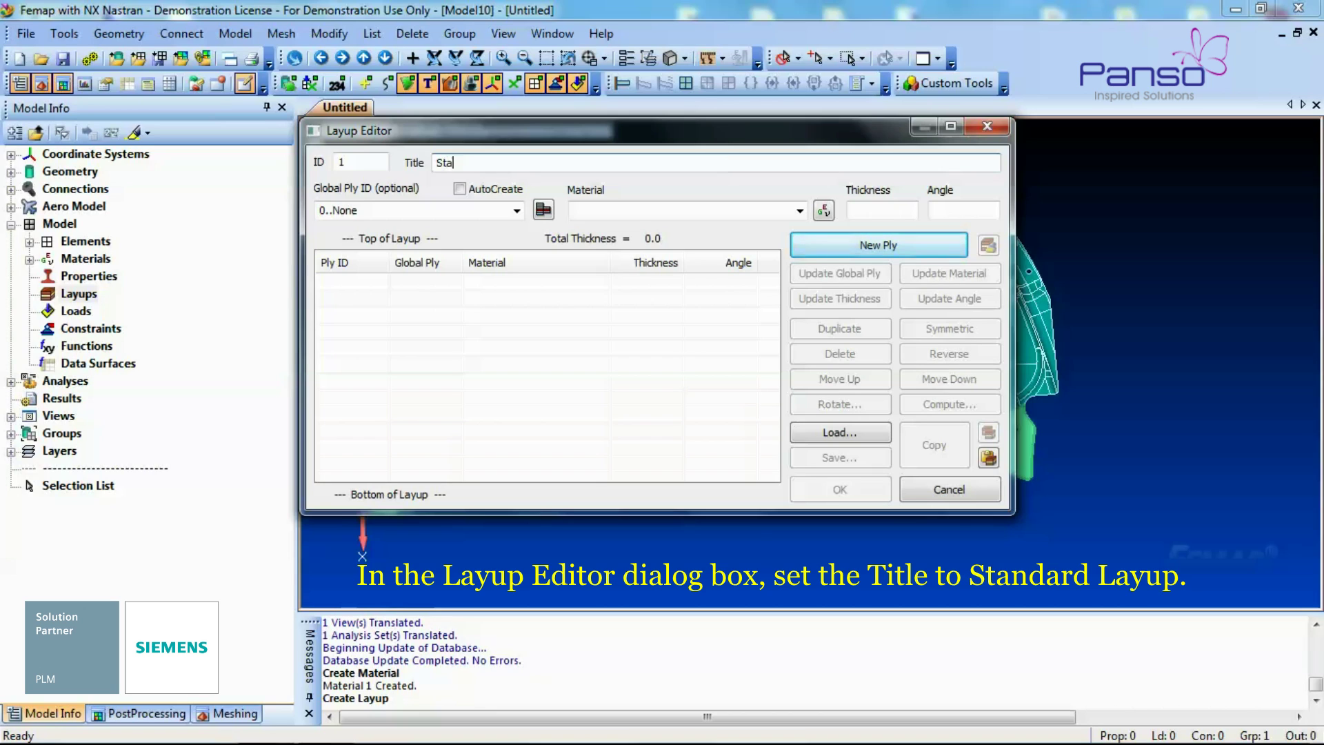
text(Standard Layup)
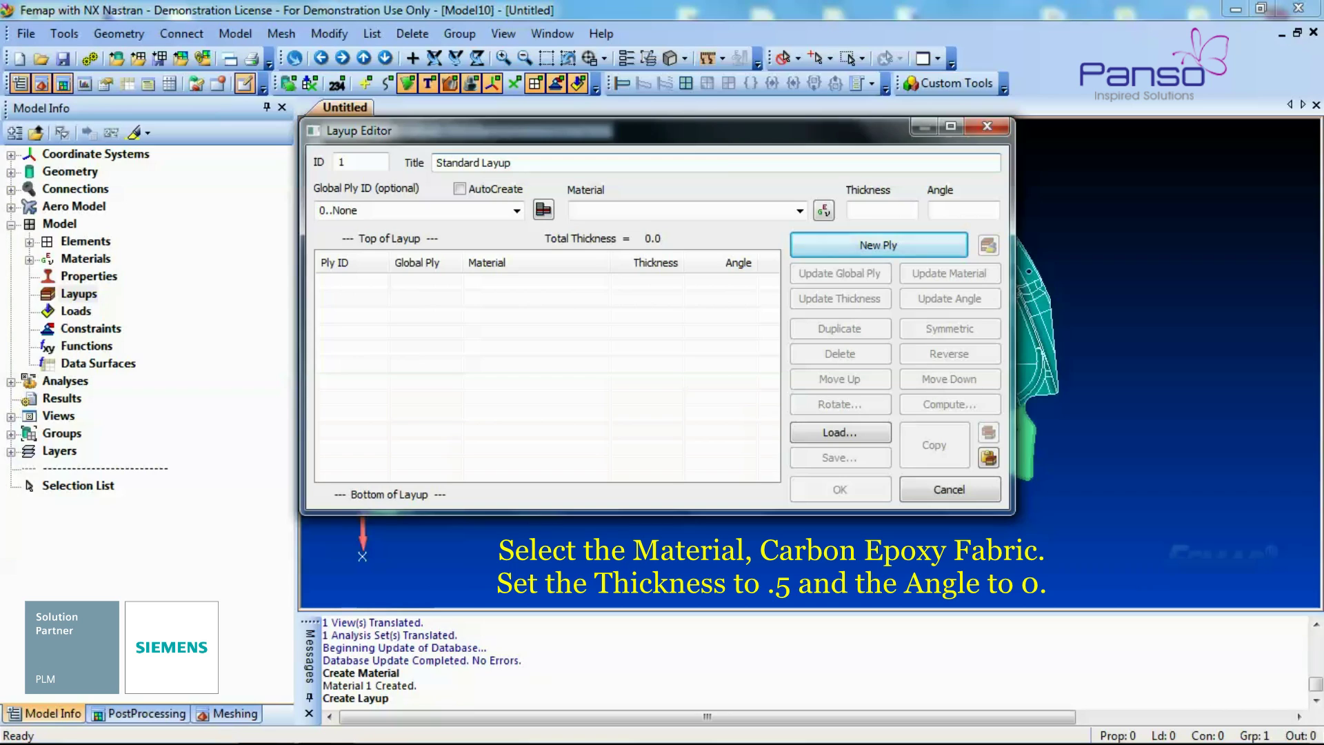
Step: Add three CFS003 Carbon LMT25 Epoxy Fabric plies to the layup, each 0.5 thick, with angles of 0, 45 and 0
click(799, 210)
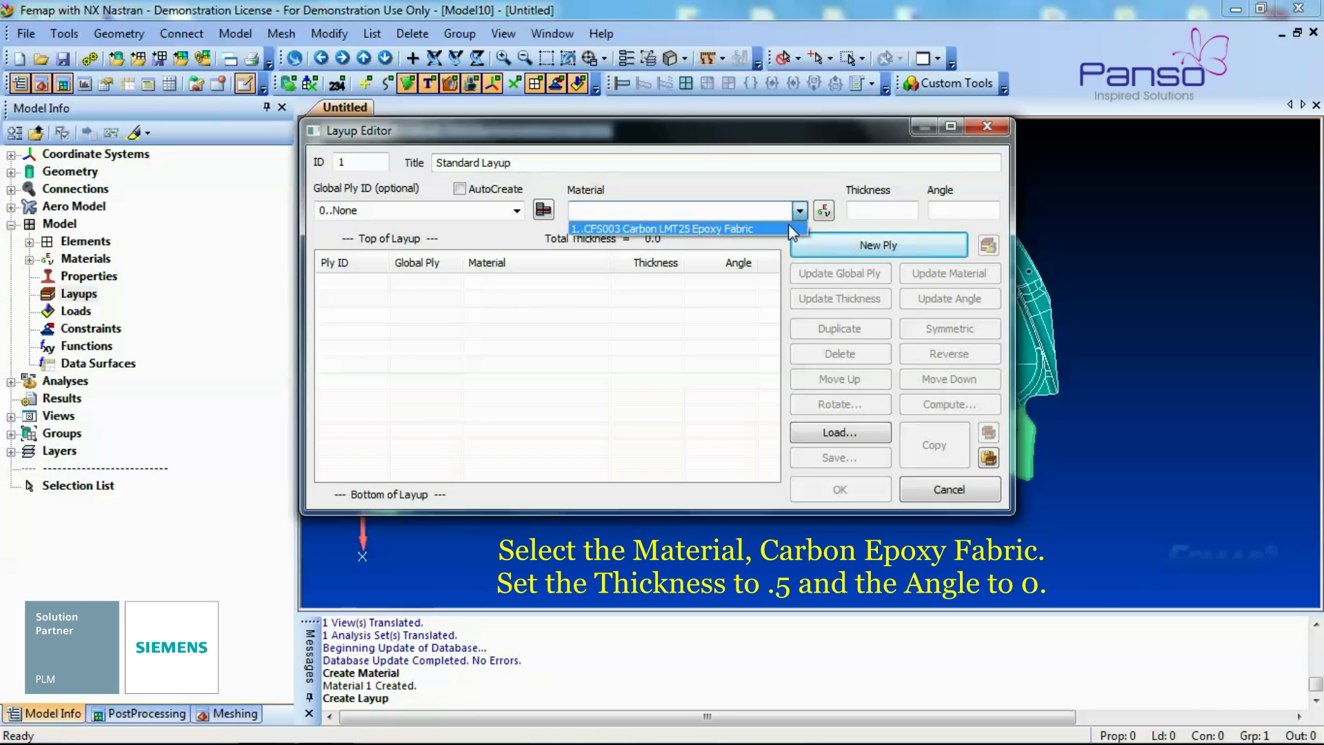
click(788, 225)
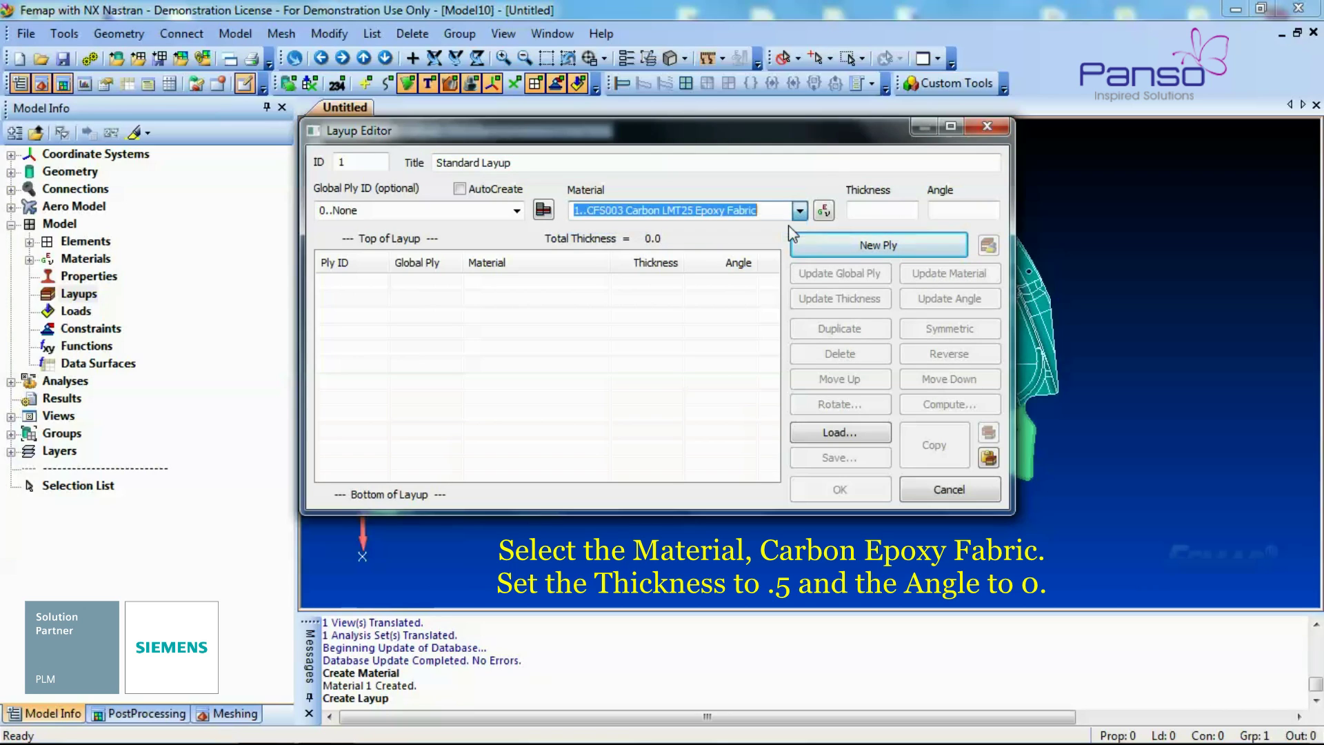
click(865, 212)
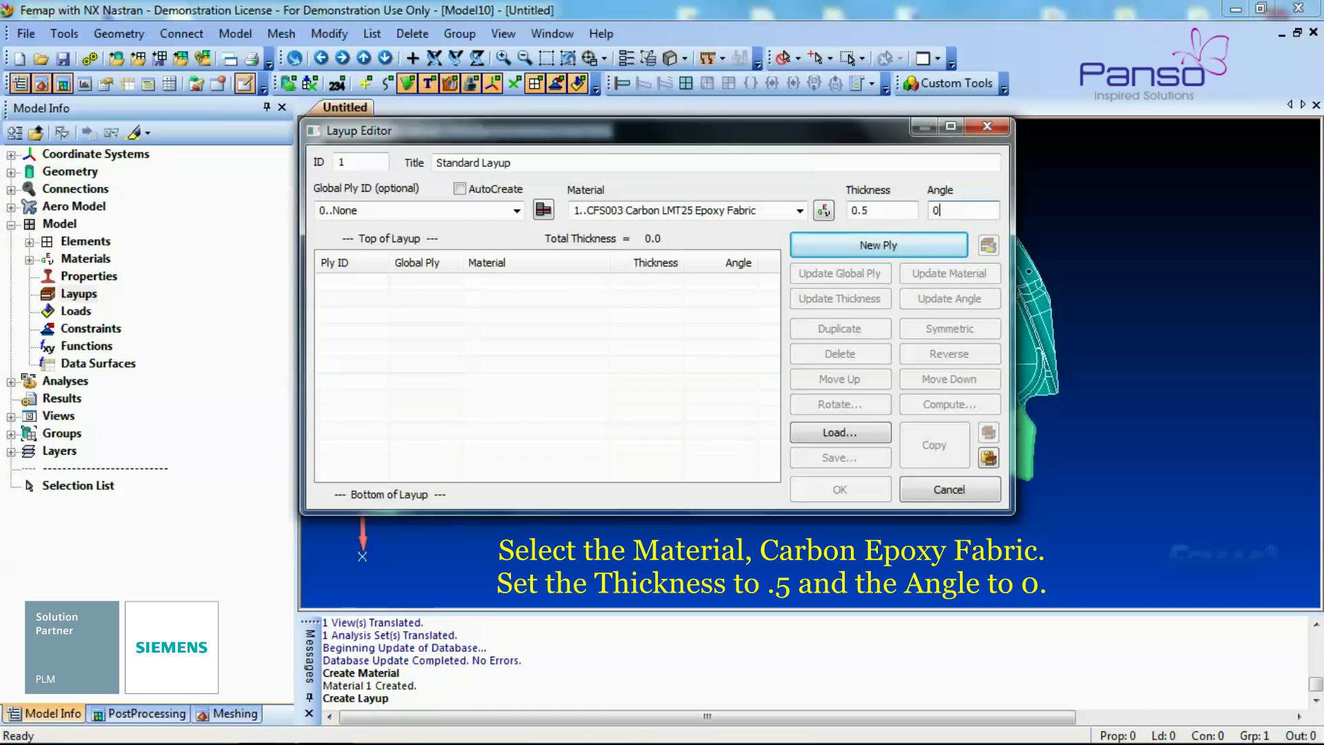
click(921, 246)
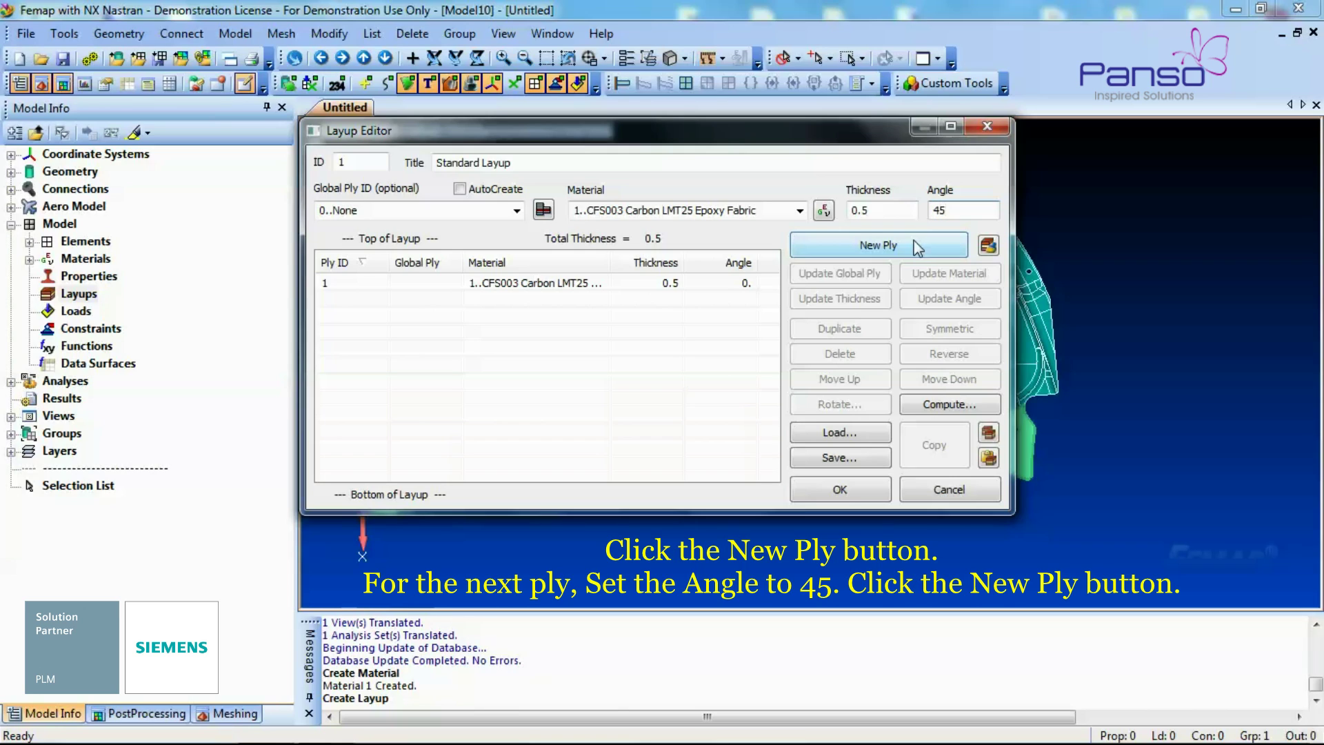
click(917, 246)
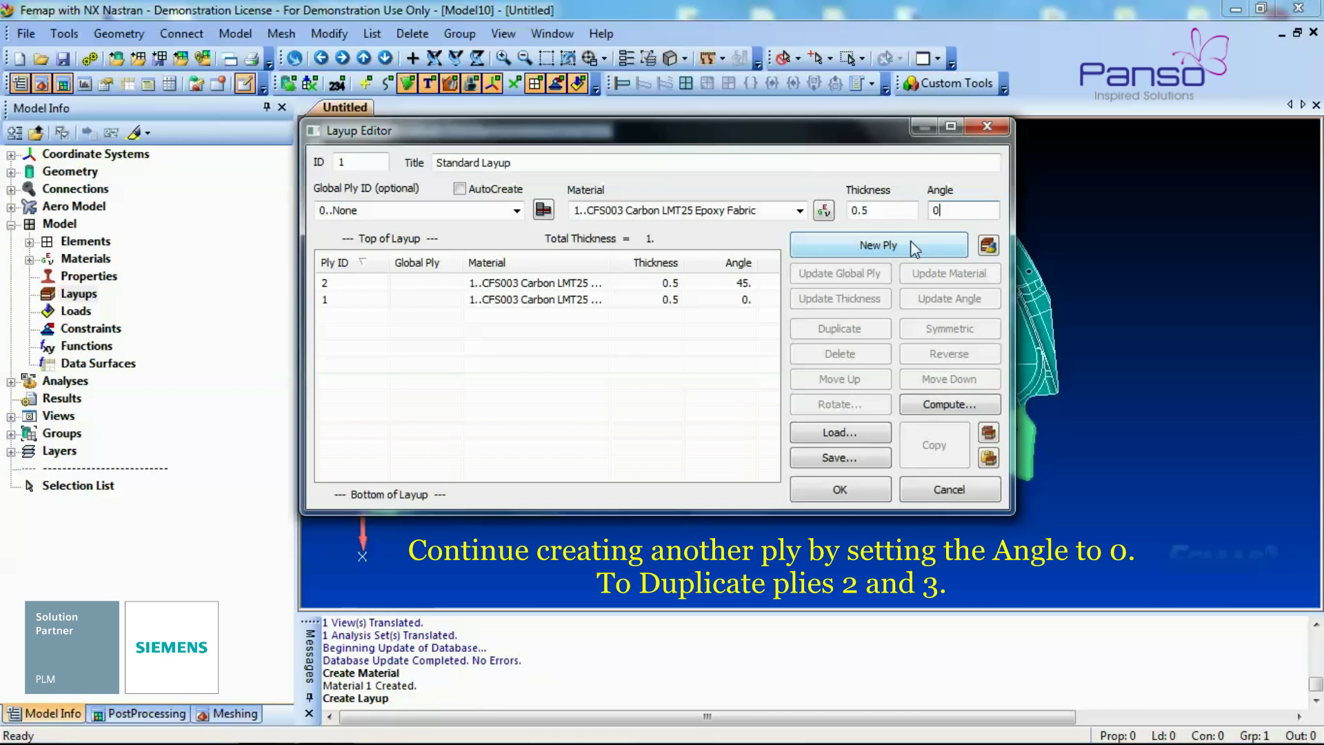
click(915, 246)
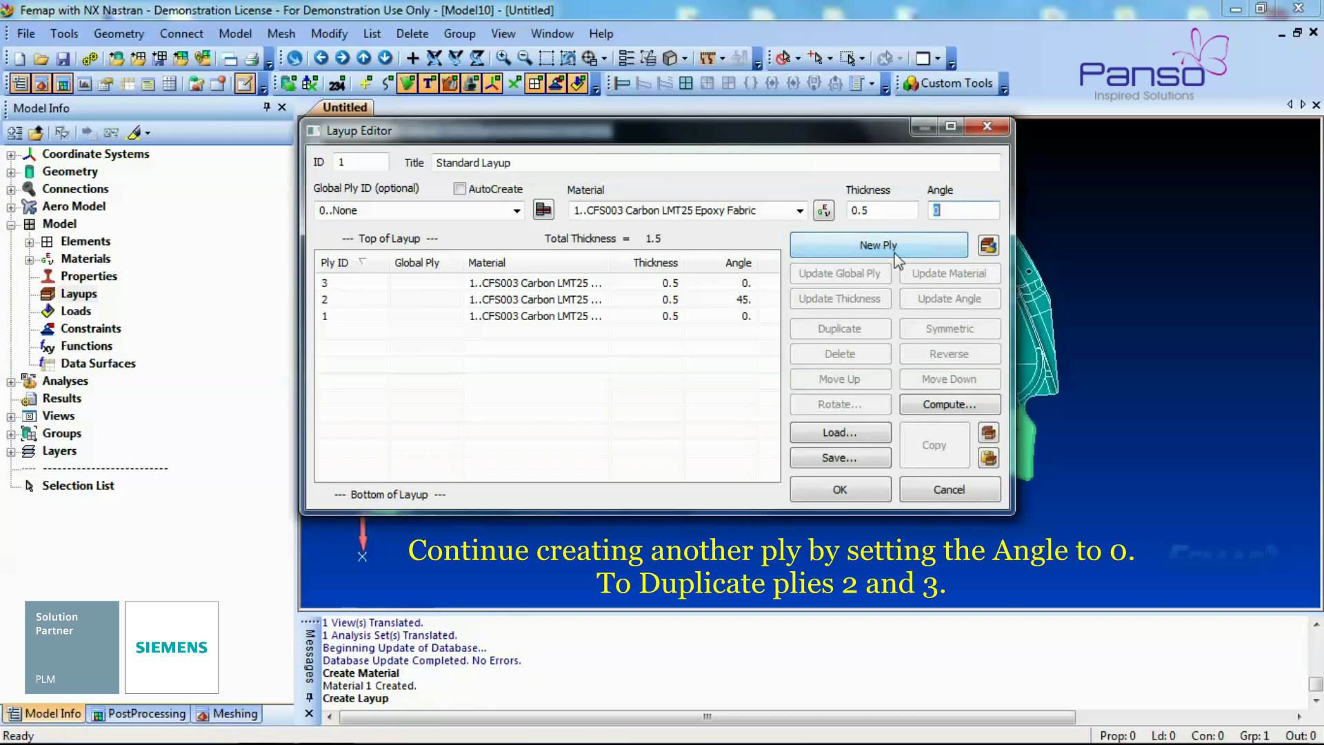
Step: Duplicate plies 2 and 3 in the layup
click(744, 300)
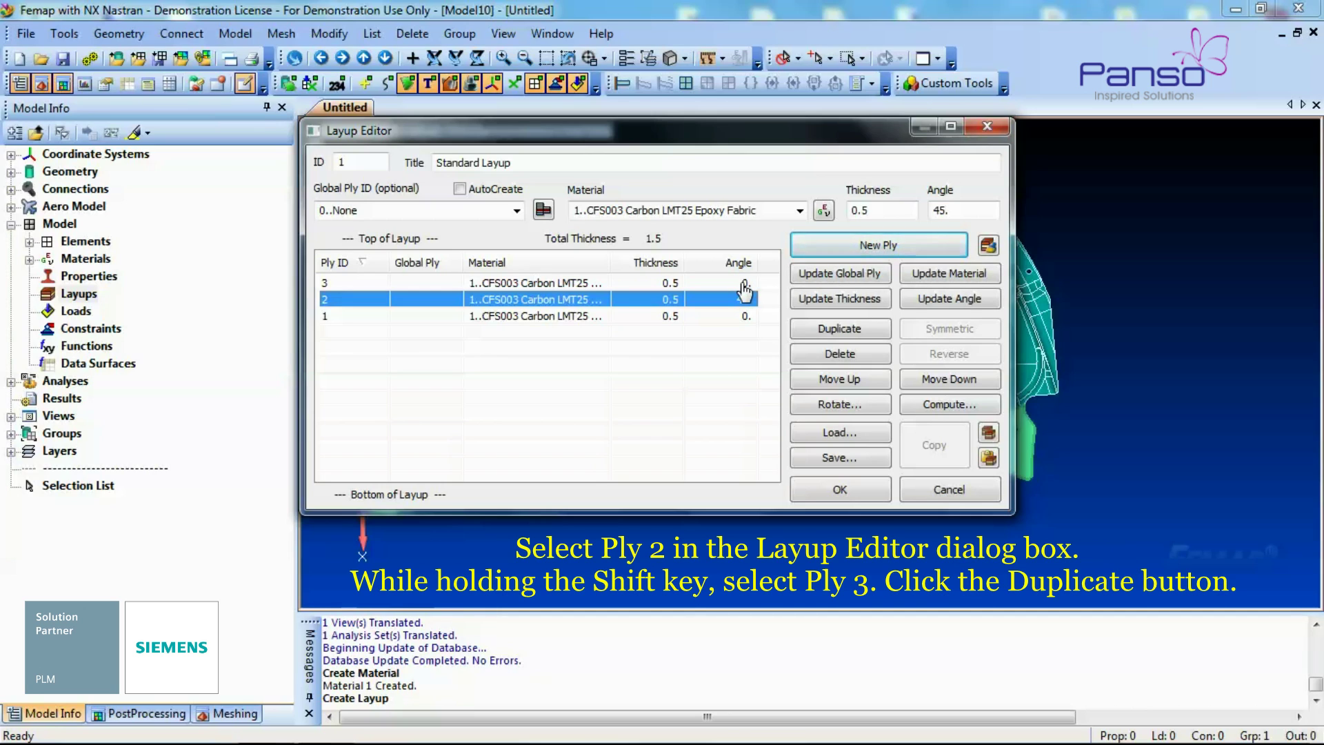
shift+click(744, 283)
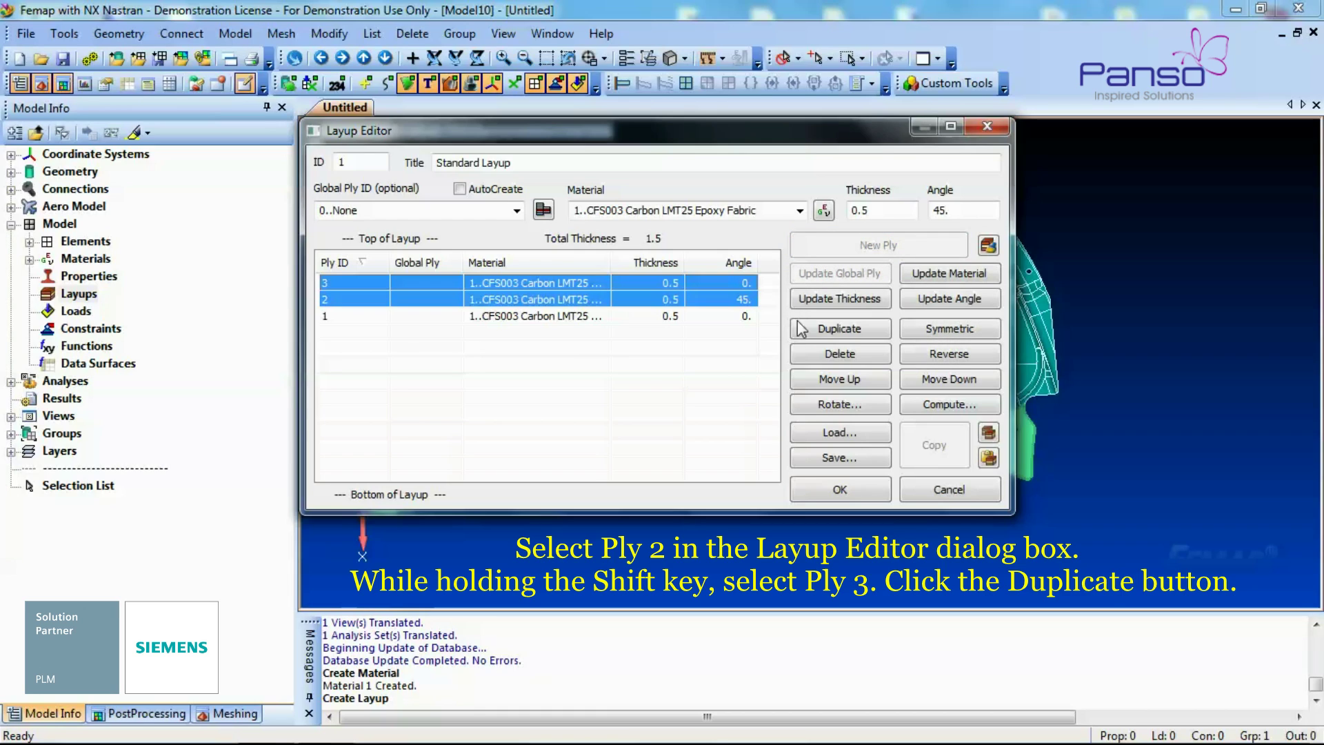
click(817, 336)
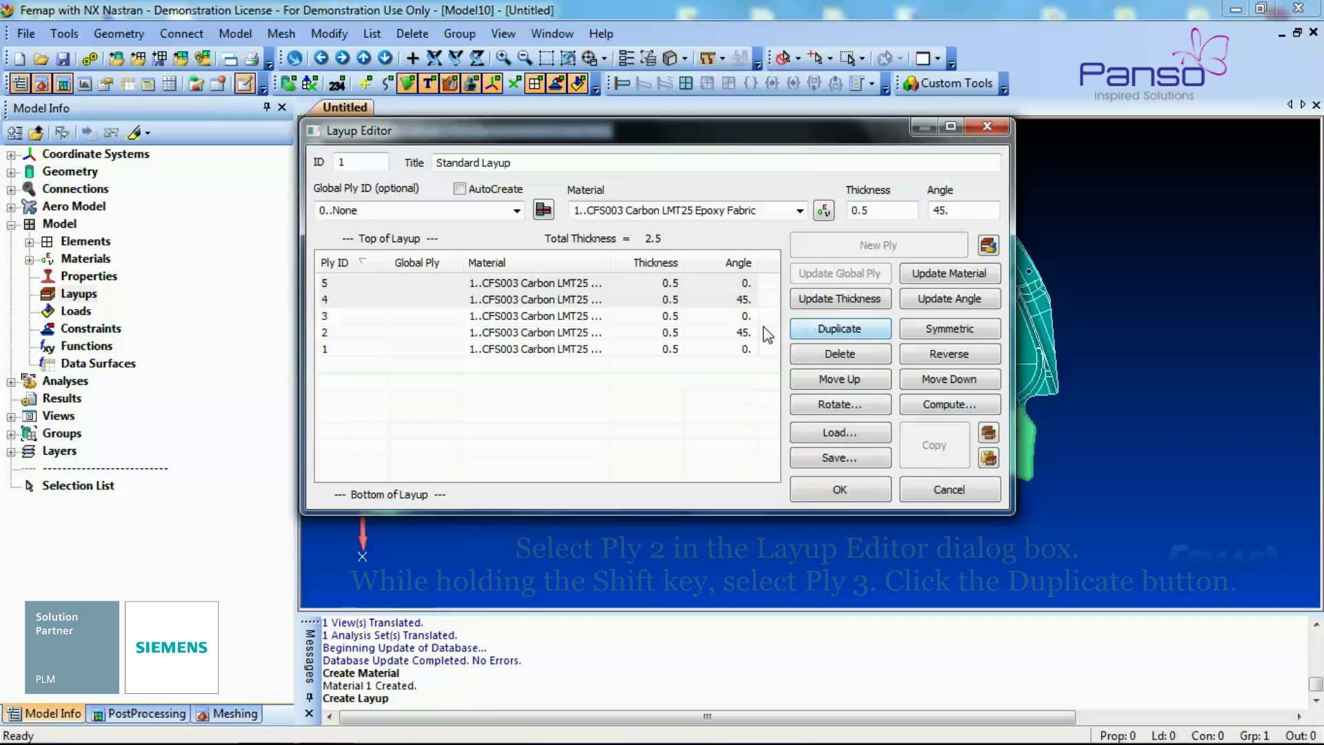
Step: Complete the layup by adding the symmetric counterpart of plies 1 to 5, and save the model as Model10.modfem
click(737, 350)
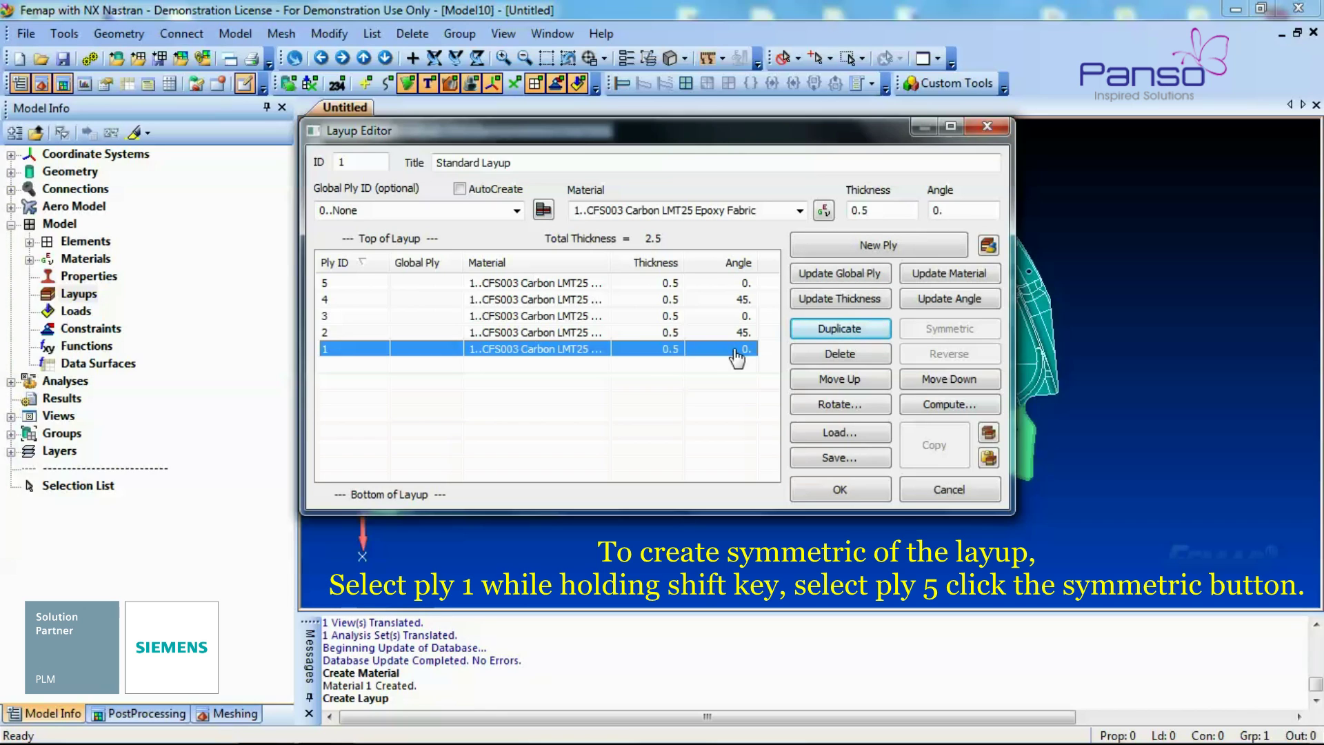
shift+click(737, 283)
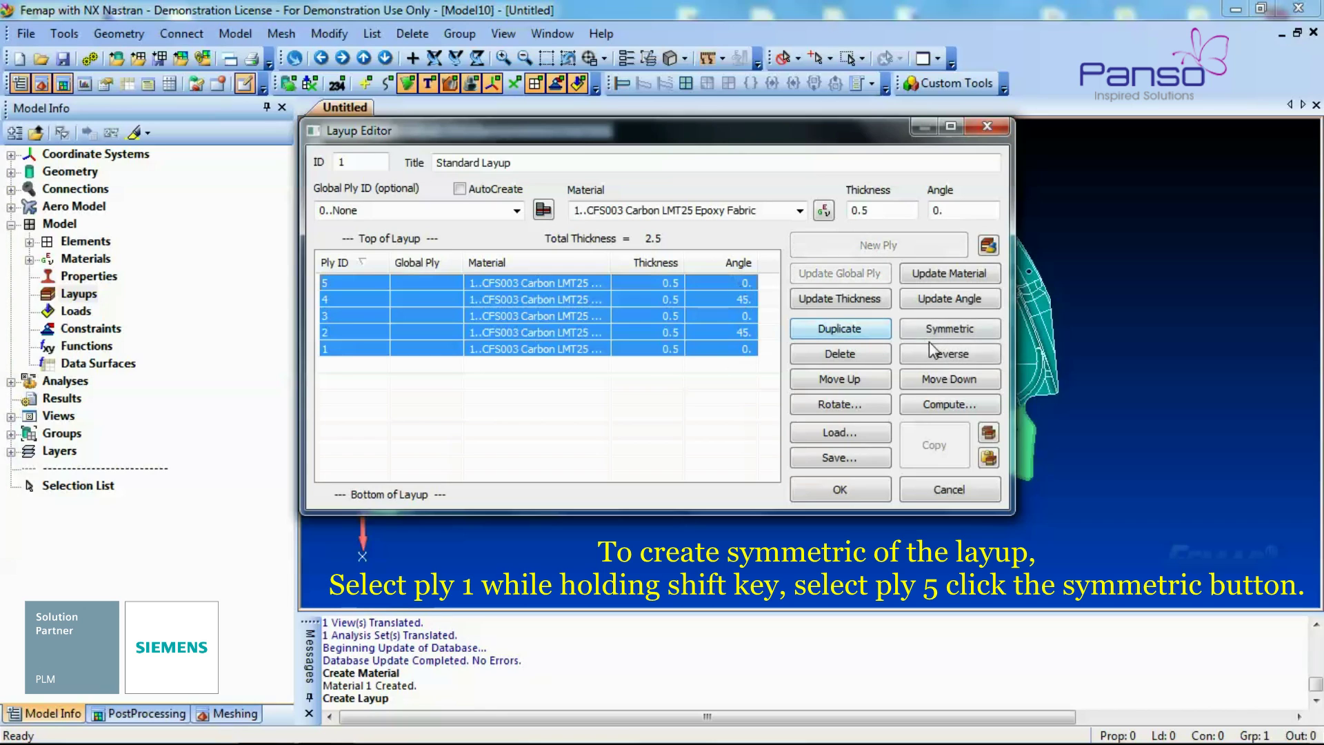
click(948, 329)
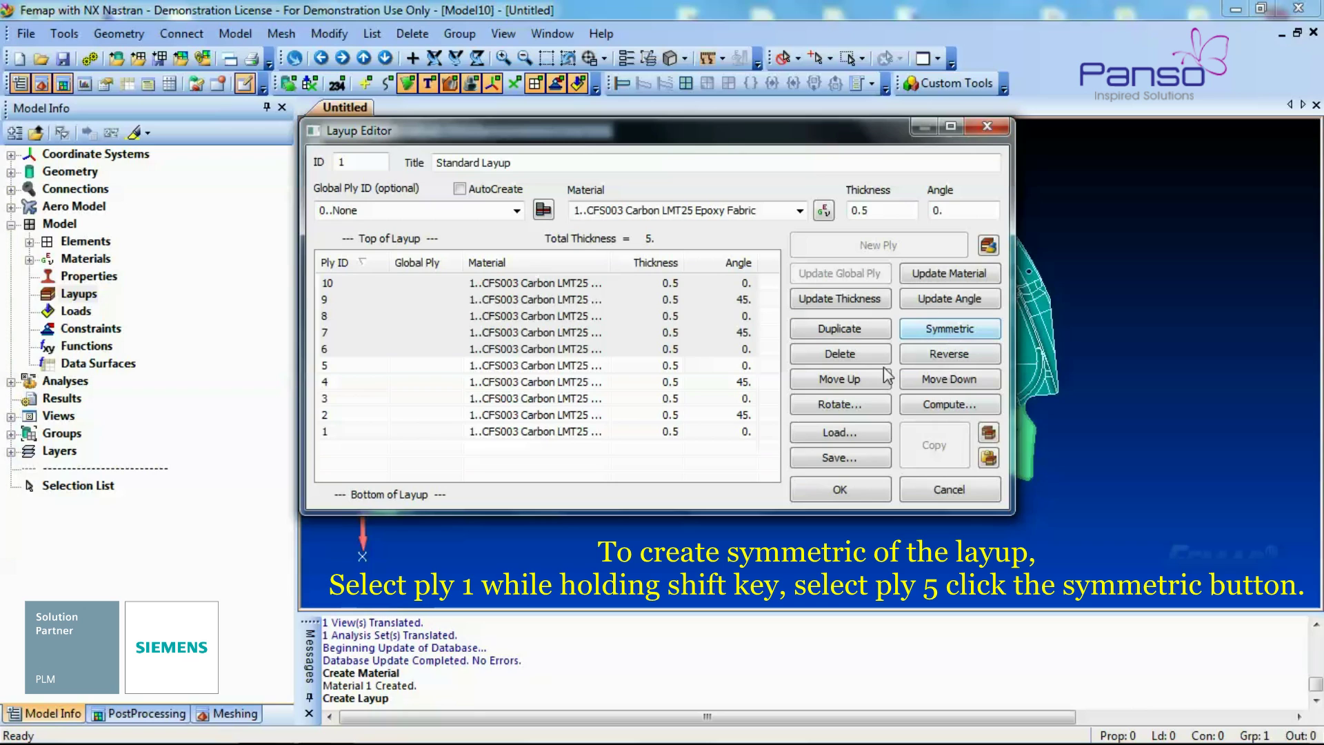
click(851, 488)
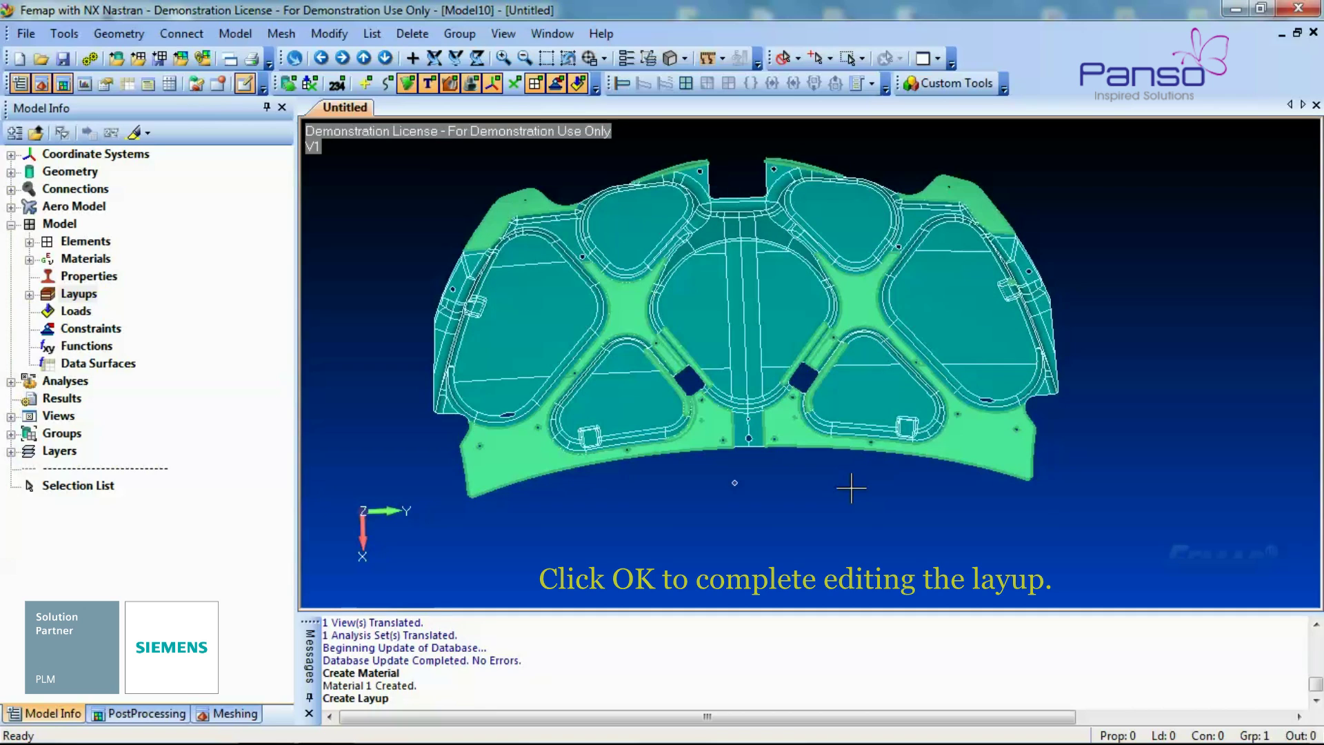
key(ctrl+s)
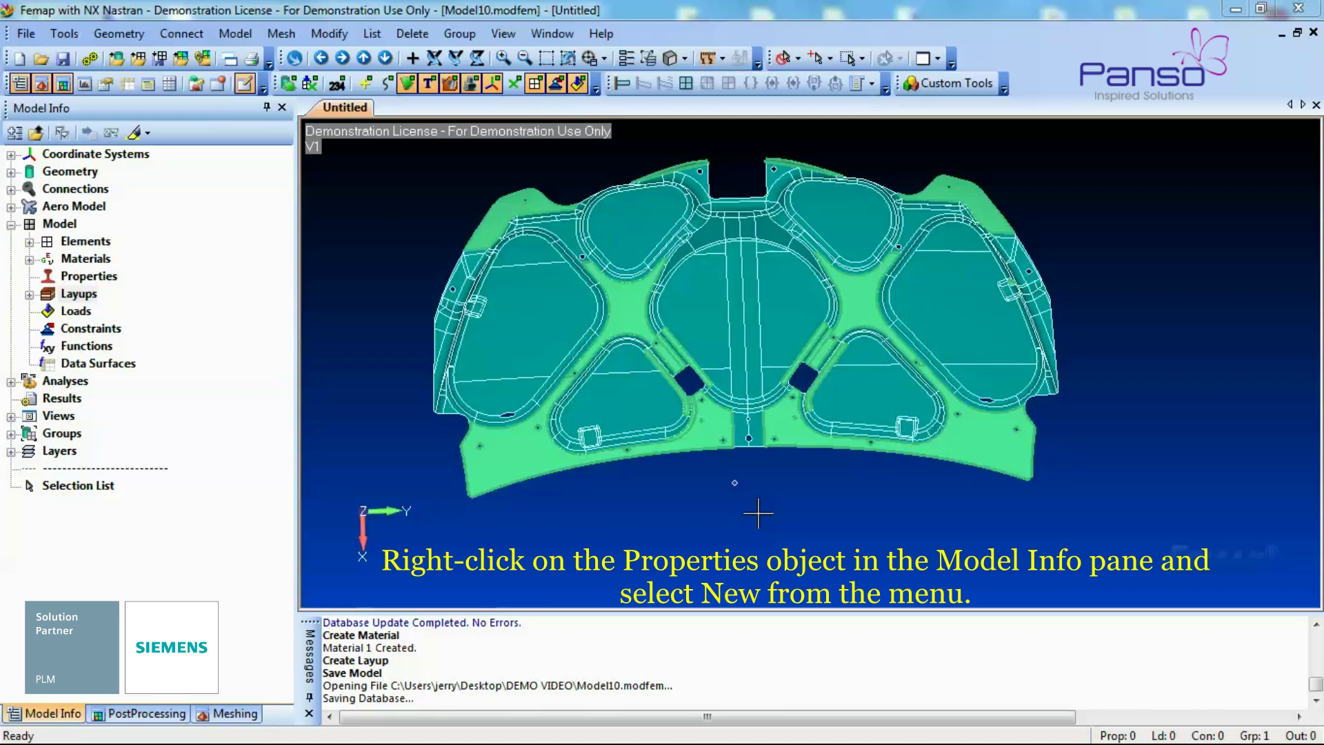
Step: Start a new property and change its element type from plate to Laminate
right_click(85, 278)
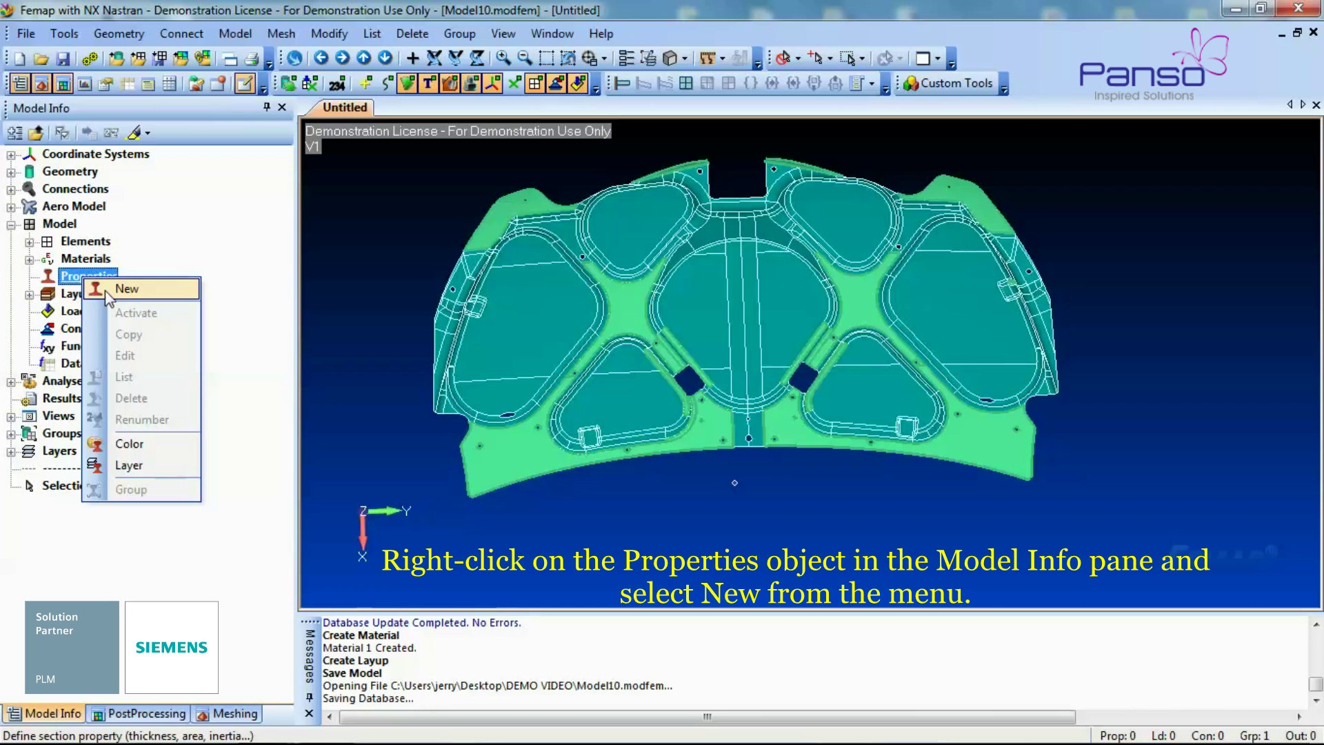
click(105, 289)
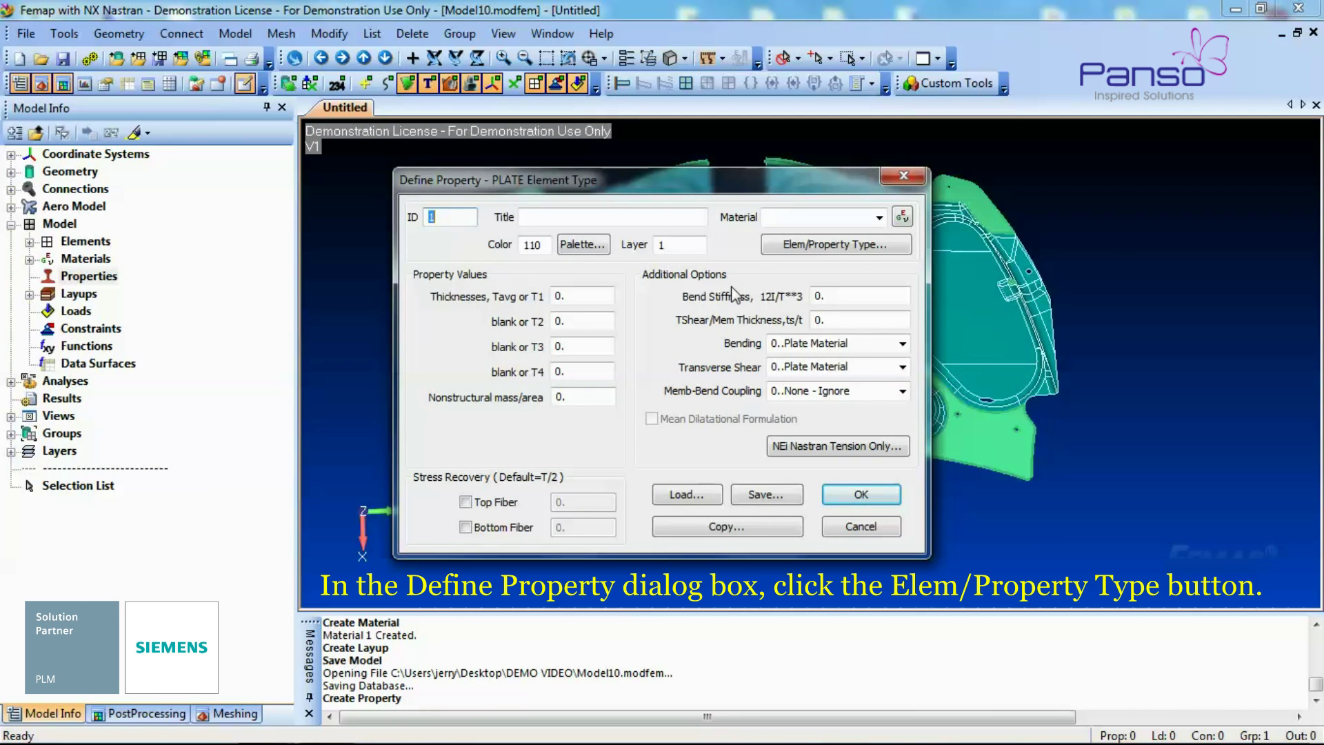
click(801, 247)
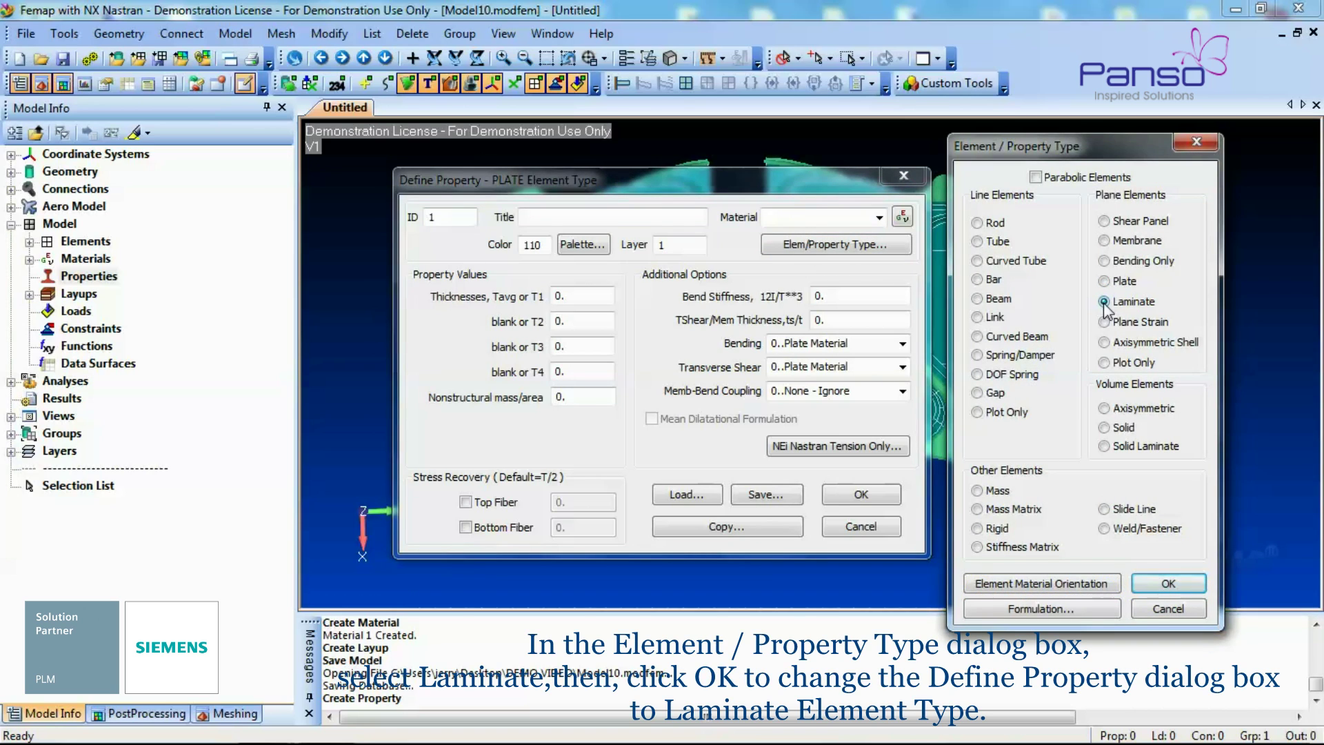
click(1148, 585)
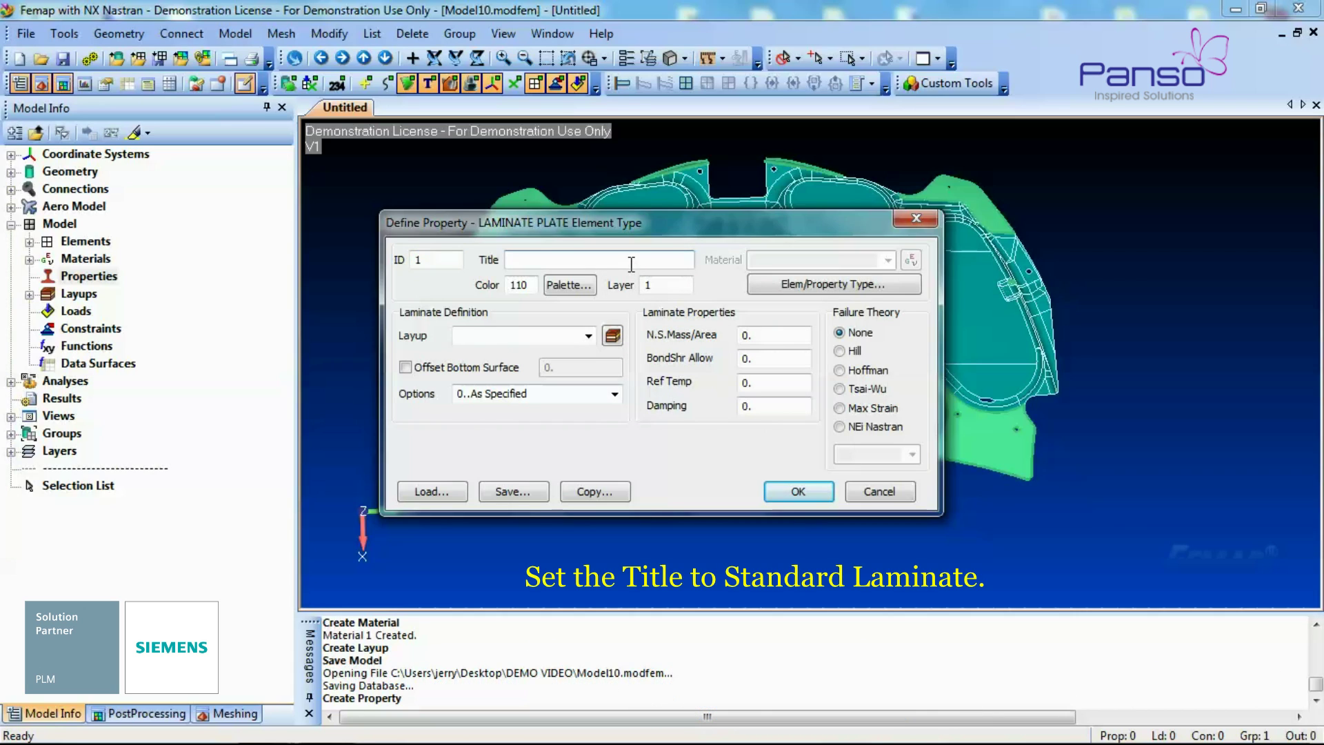
Step: Title the laminate property Standard Laminate and assign it the Standard Layup
text(Standar)
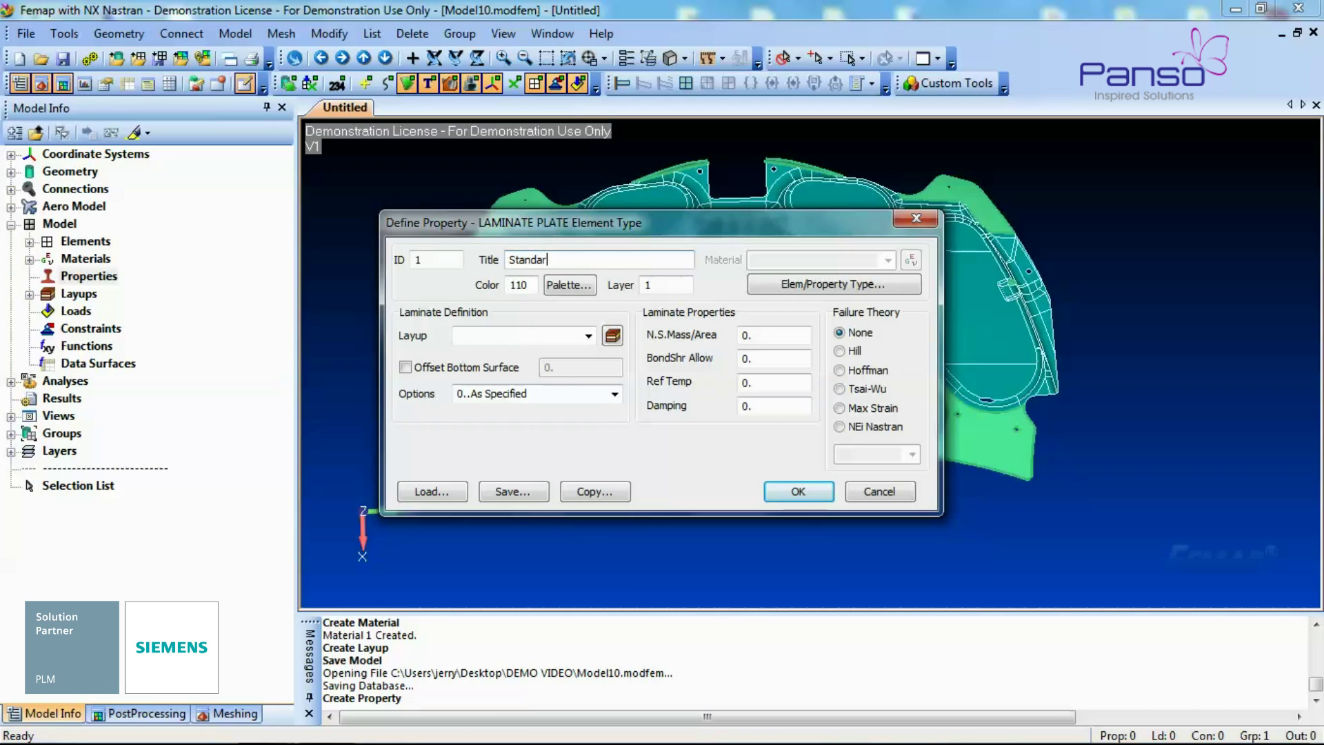
text(d Laminate)
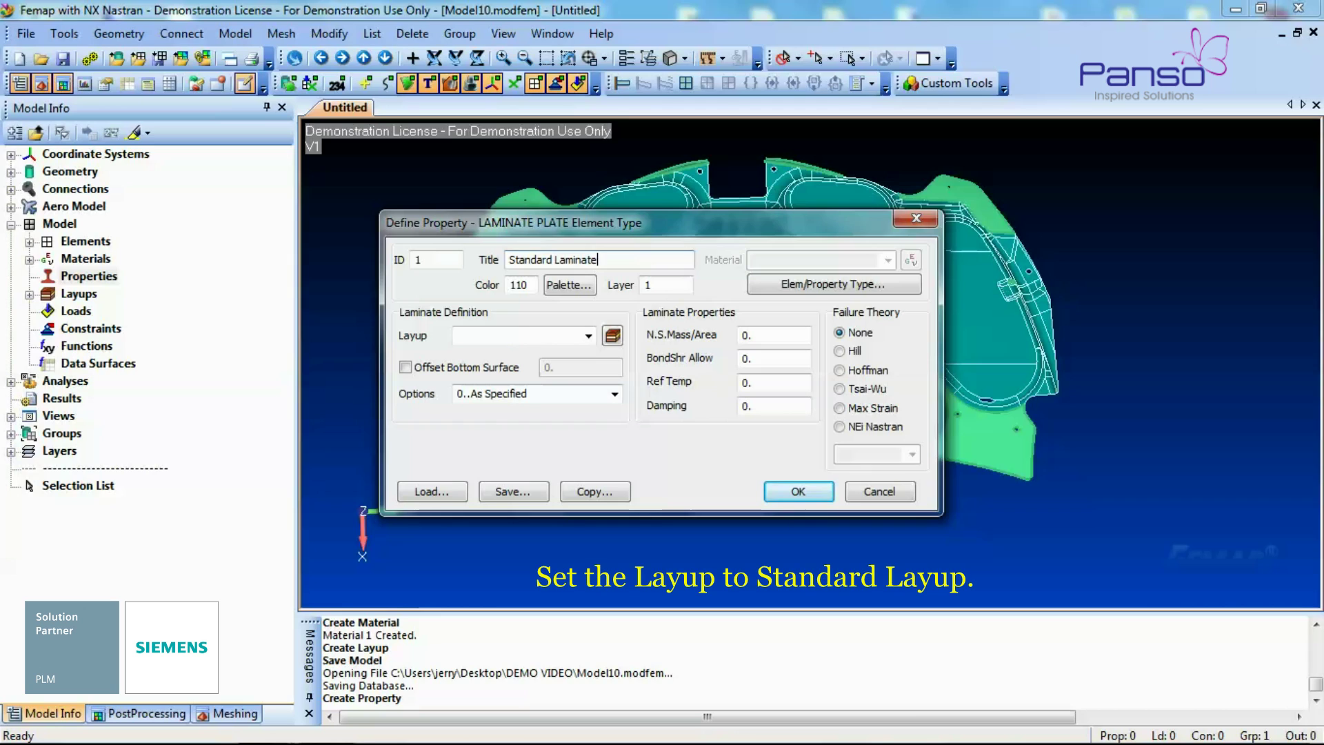
click(588, 336)
click(510, 349)
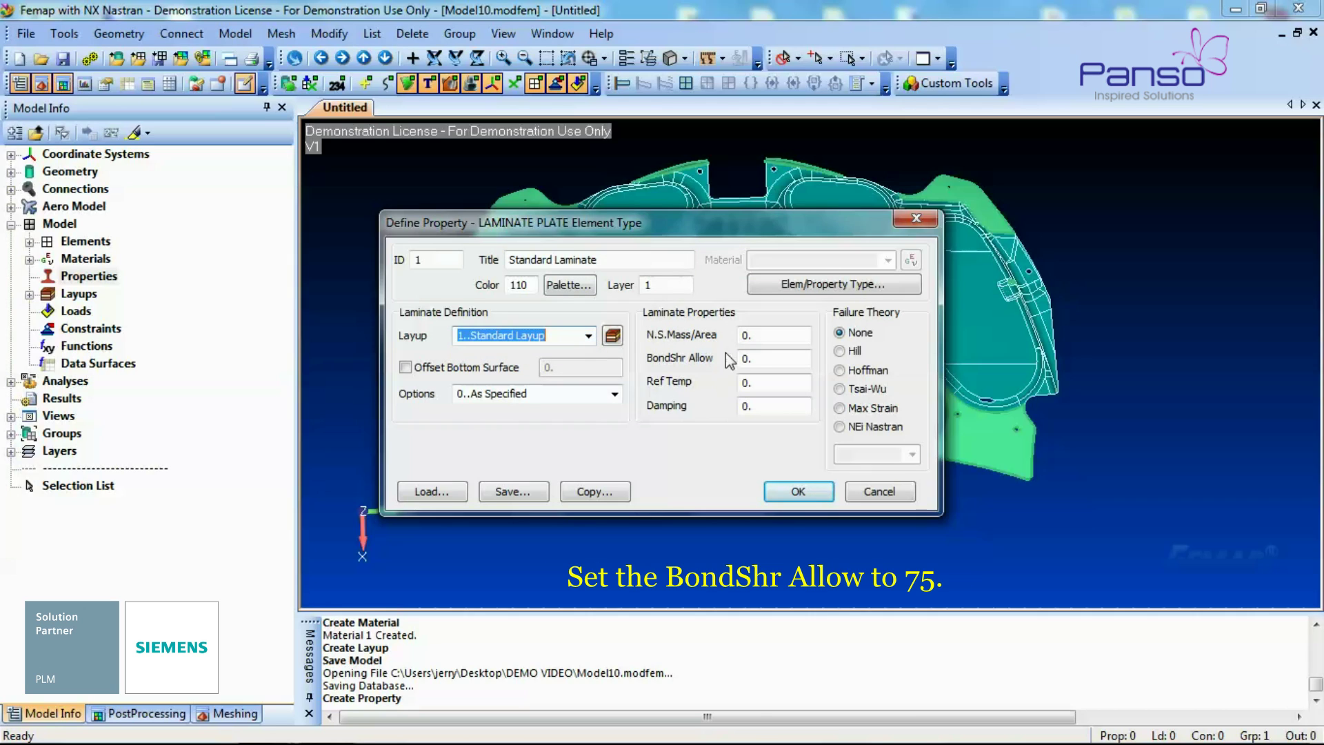
Step: Set the property's bond shear allowable to 75 and its failure theory to Tsai-Wu, and create the property
click(761, 358)
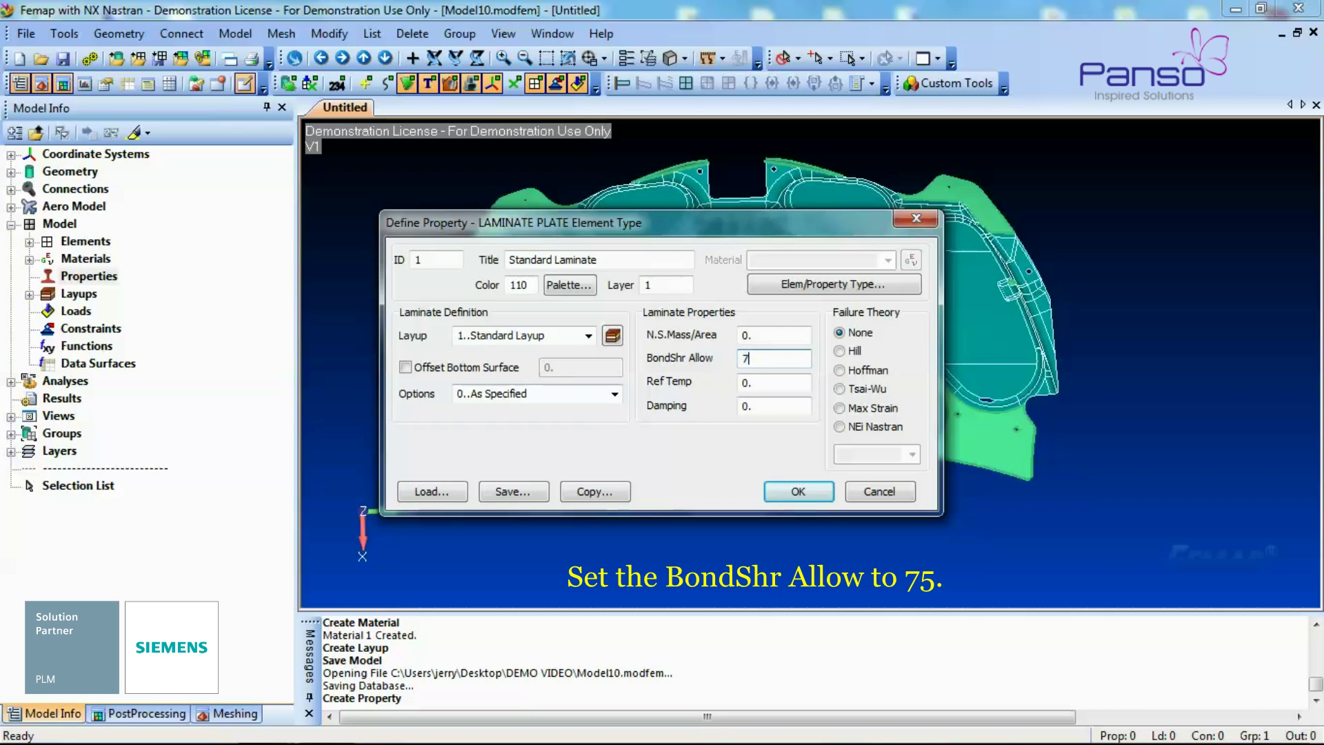
text(75)
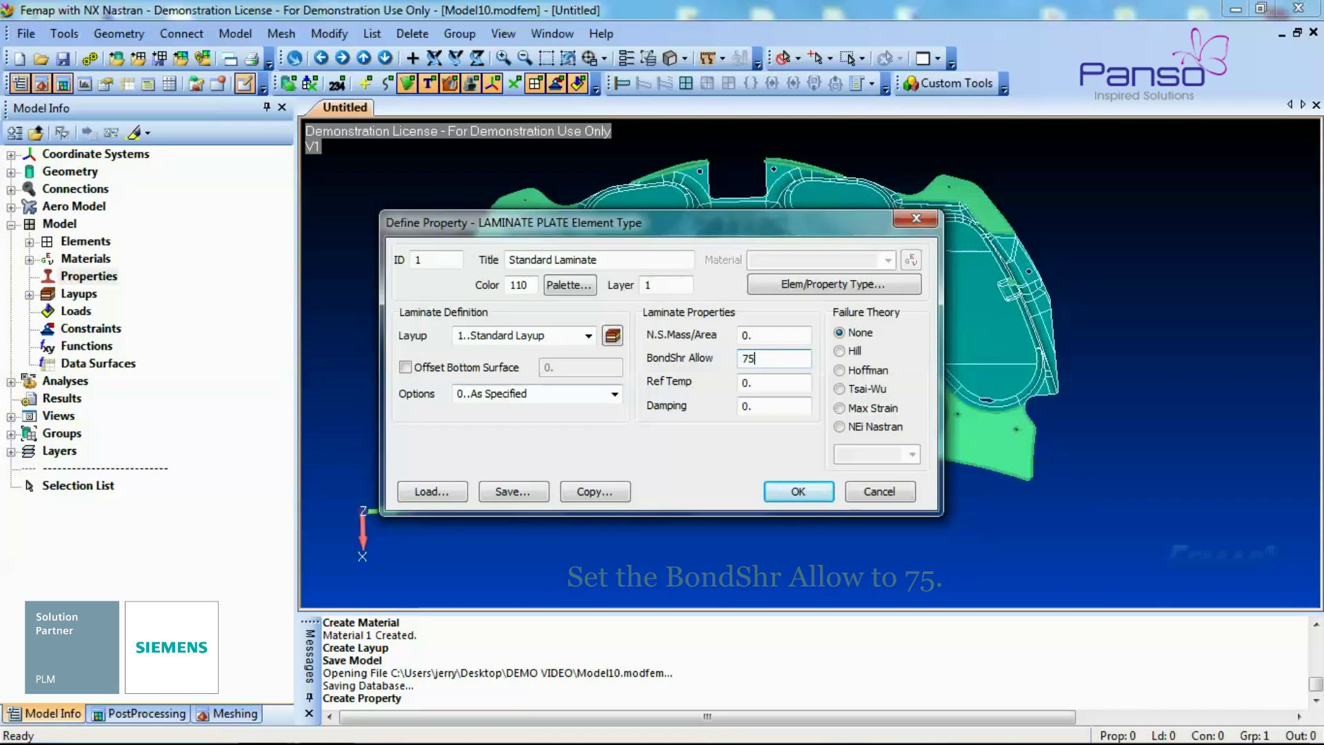
click(840, 389)
click(813, 493)
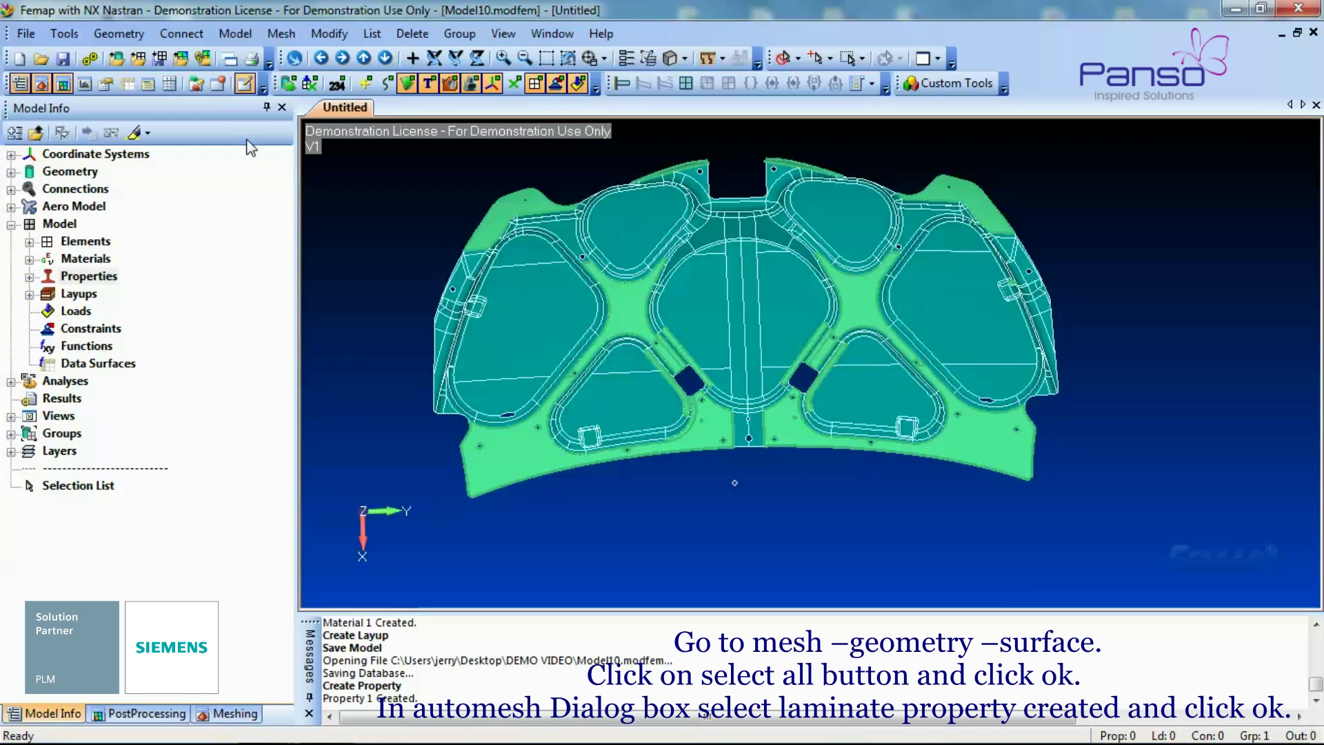
Step: Mesh all surfaces of the panel using the Standard Laminate property
click(280, 33)
mouse_move(320, 102)
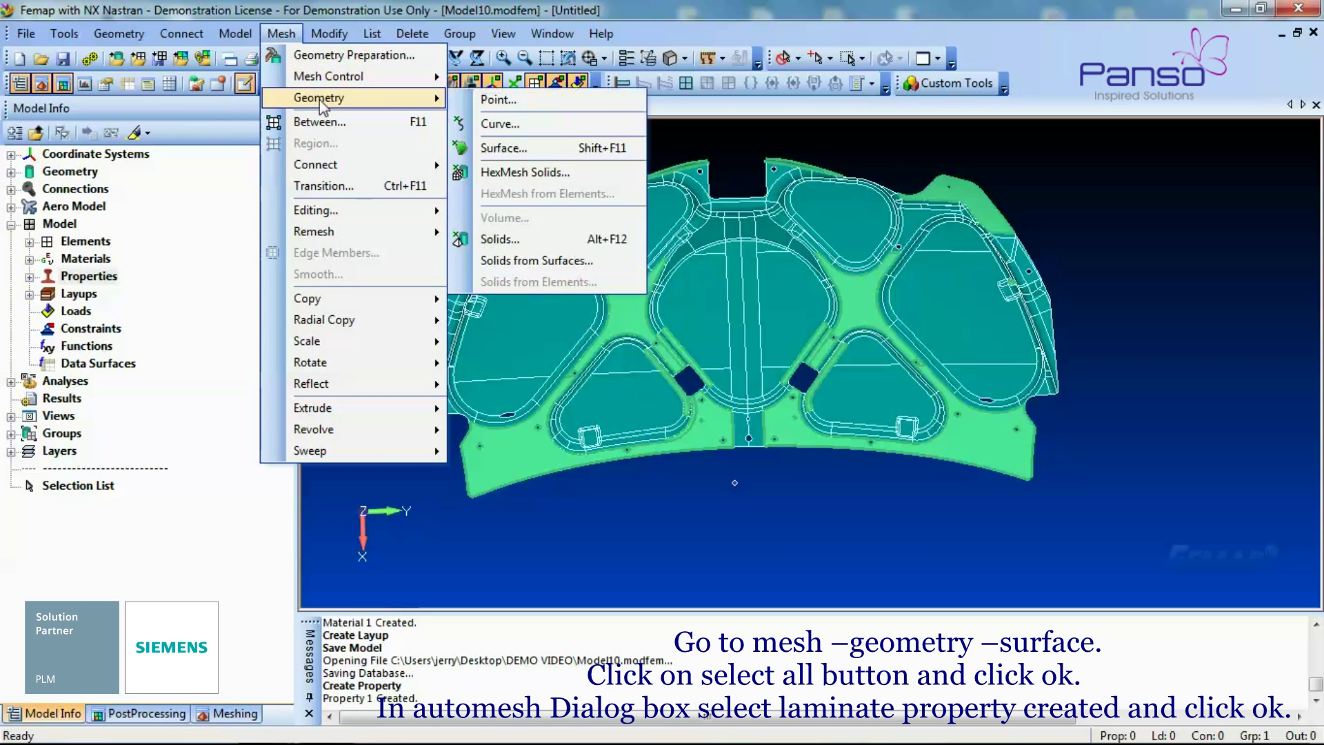
click(503, 147)
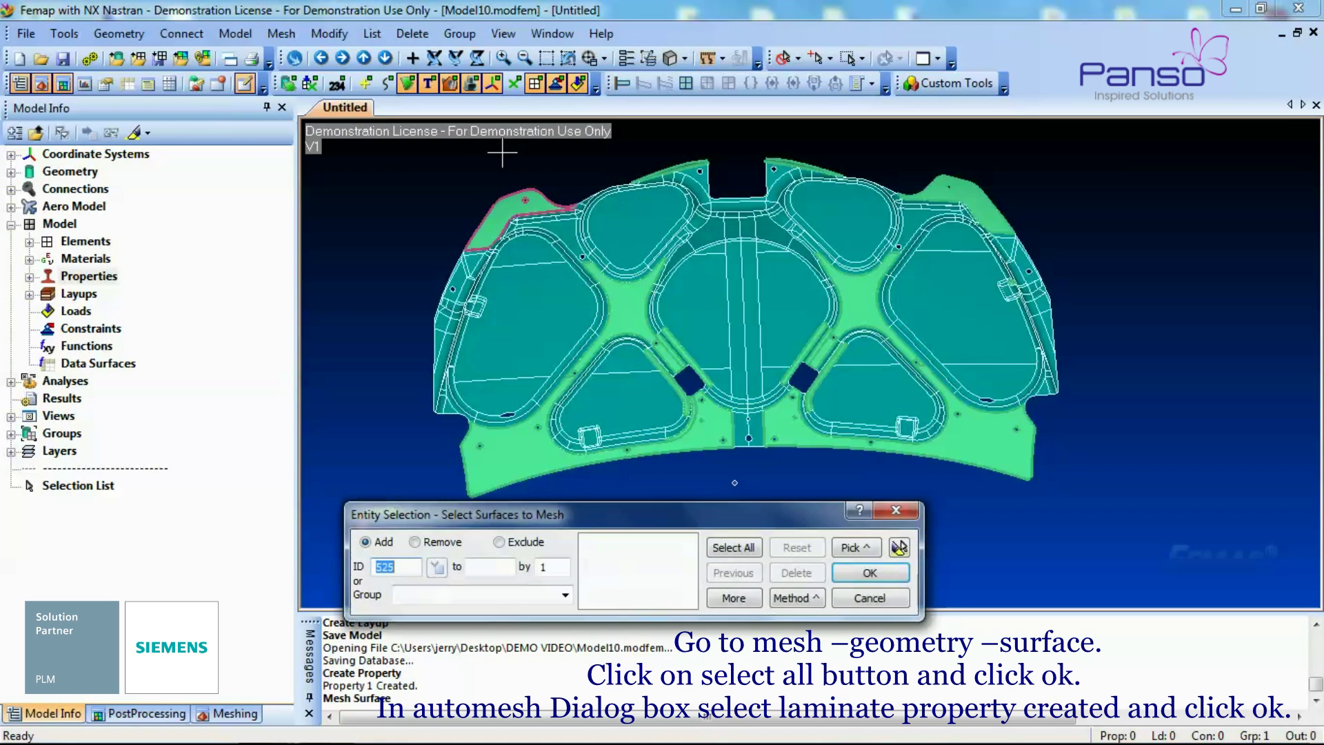
click(730, 549)
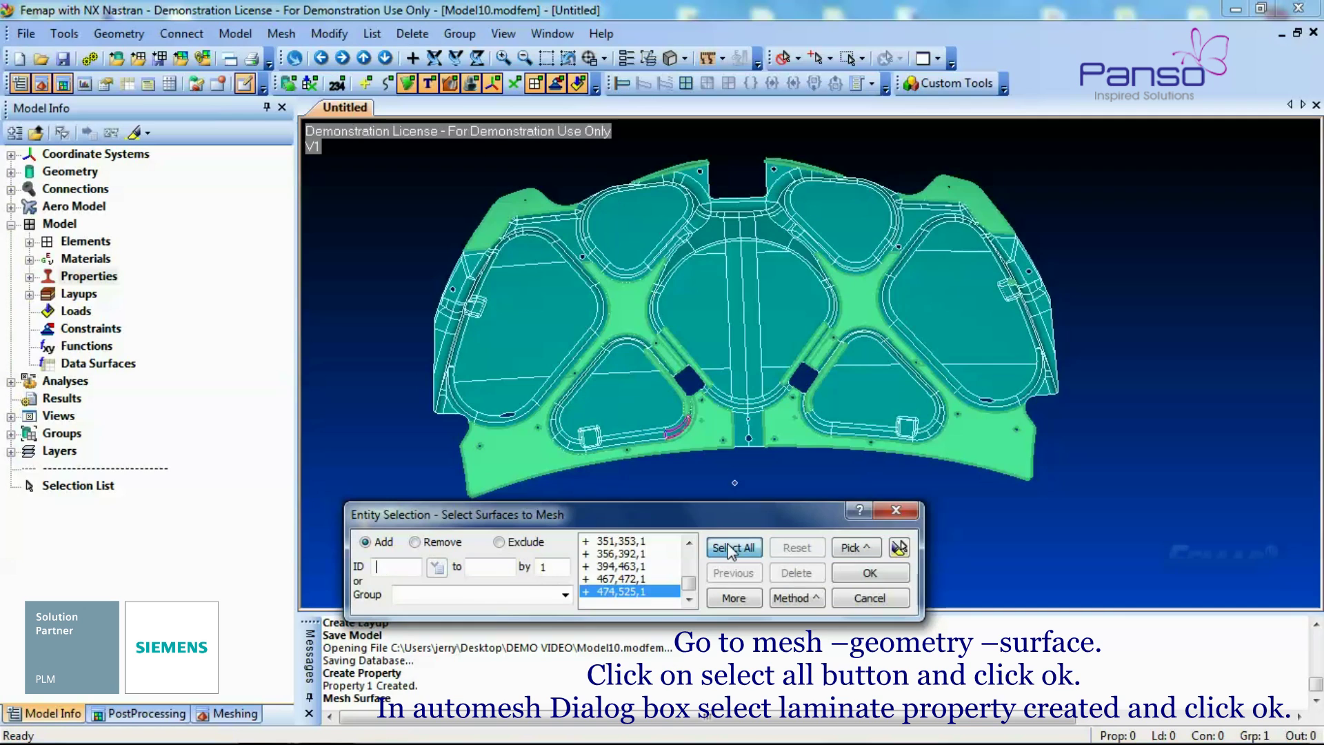
click(870, 576)
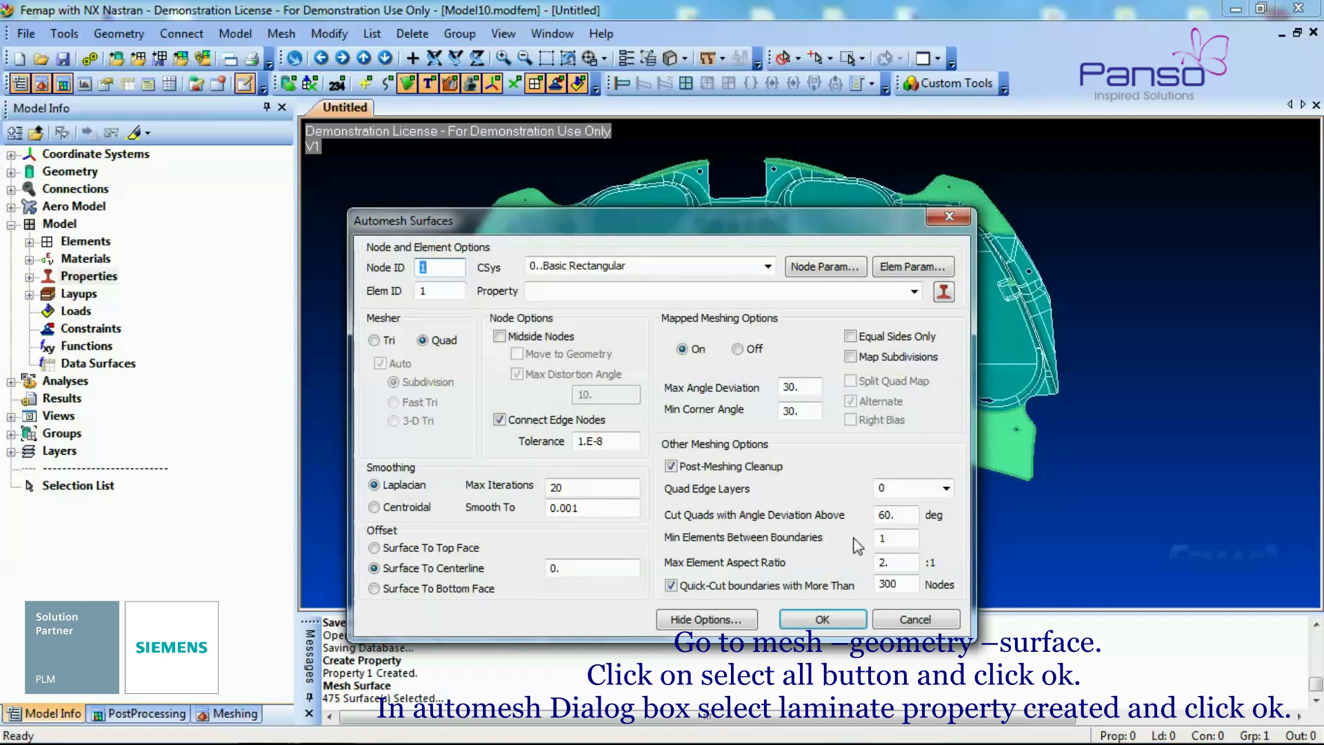
click(914, 293)
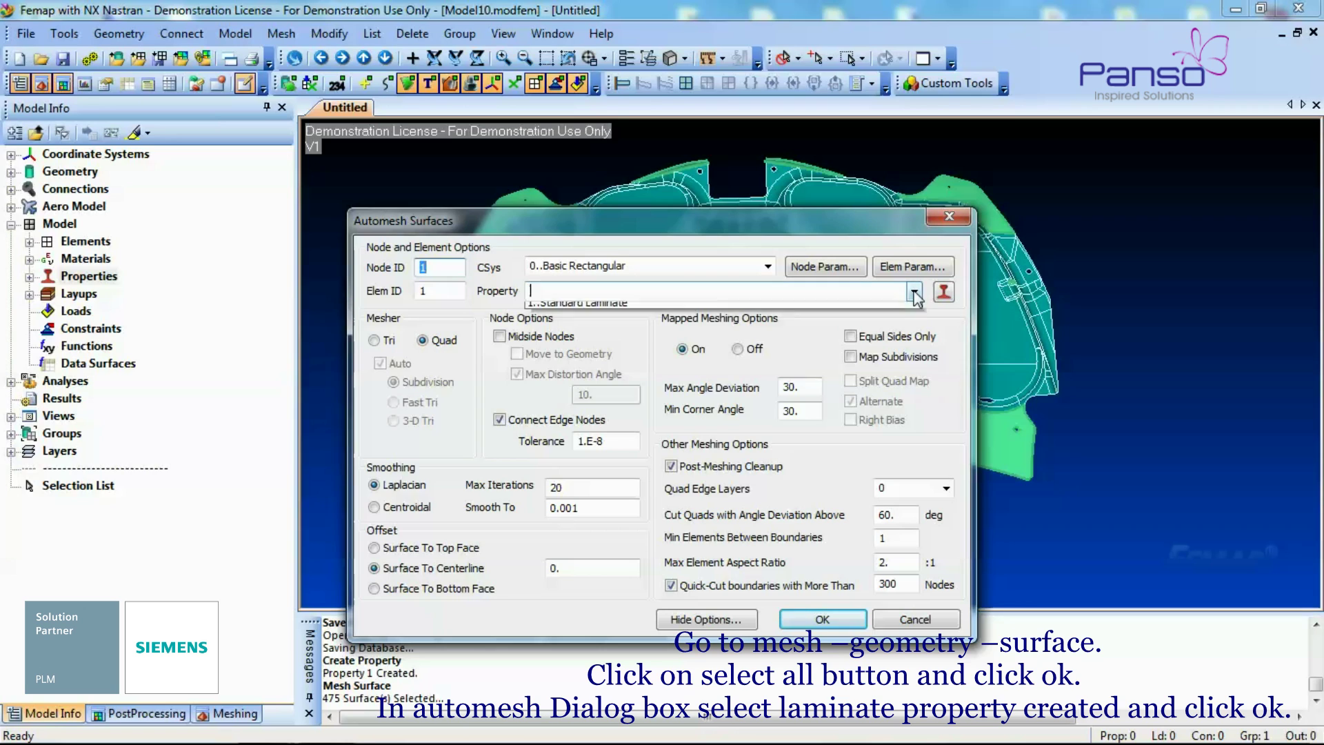
click(894, 310)
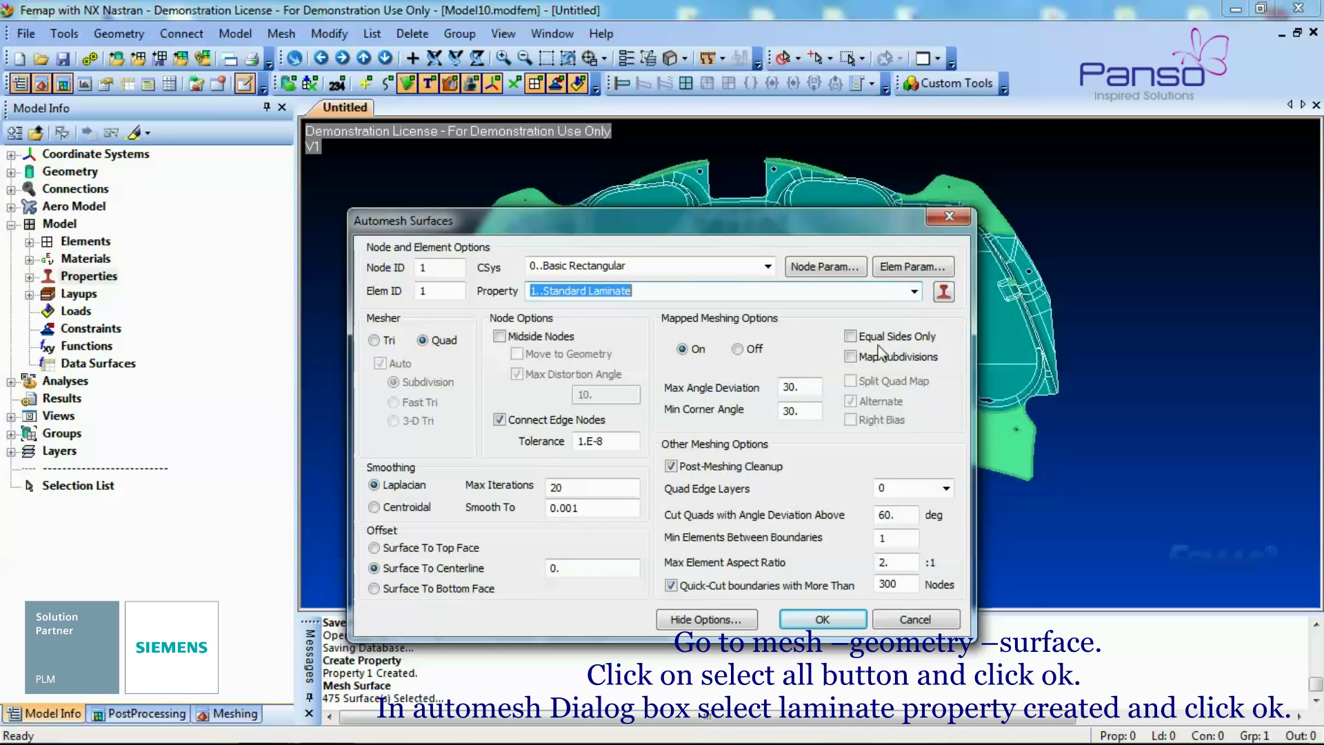
click(821, 619)
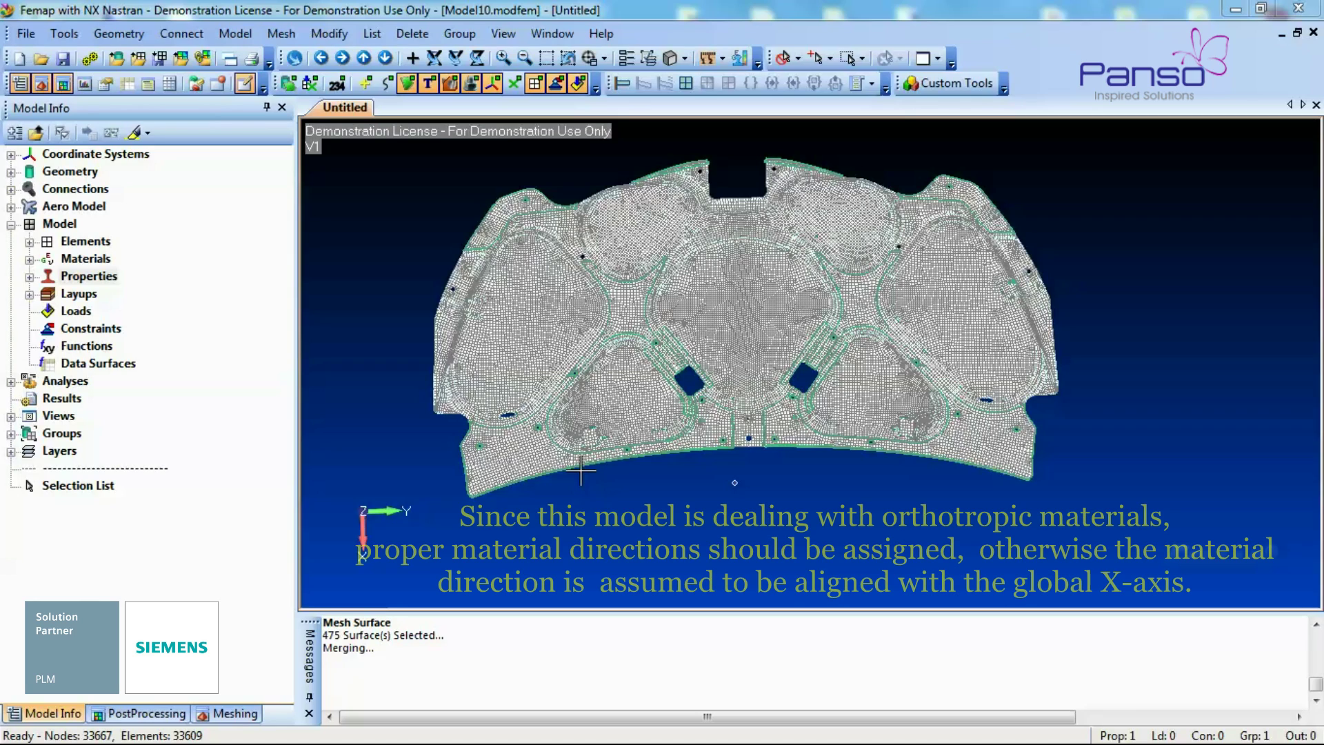
Step: Update the material orientation of all elements to the Y coordinate axis of the Basic Rectangular coordinate system
middle_drag(619, 474, 602, 495)
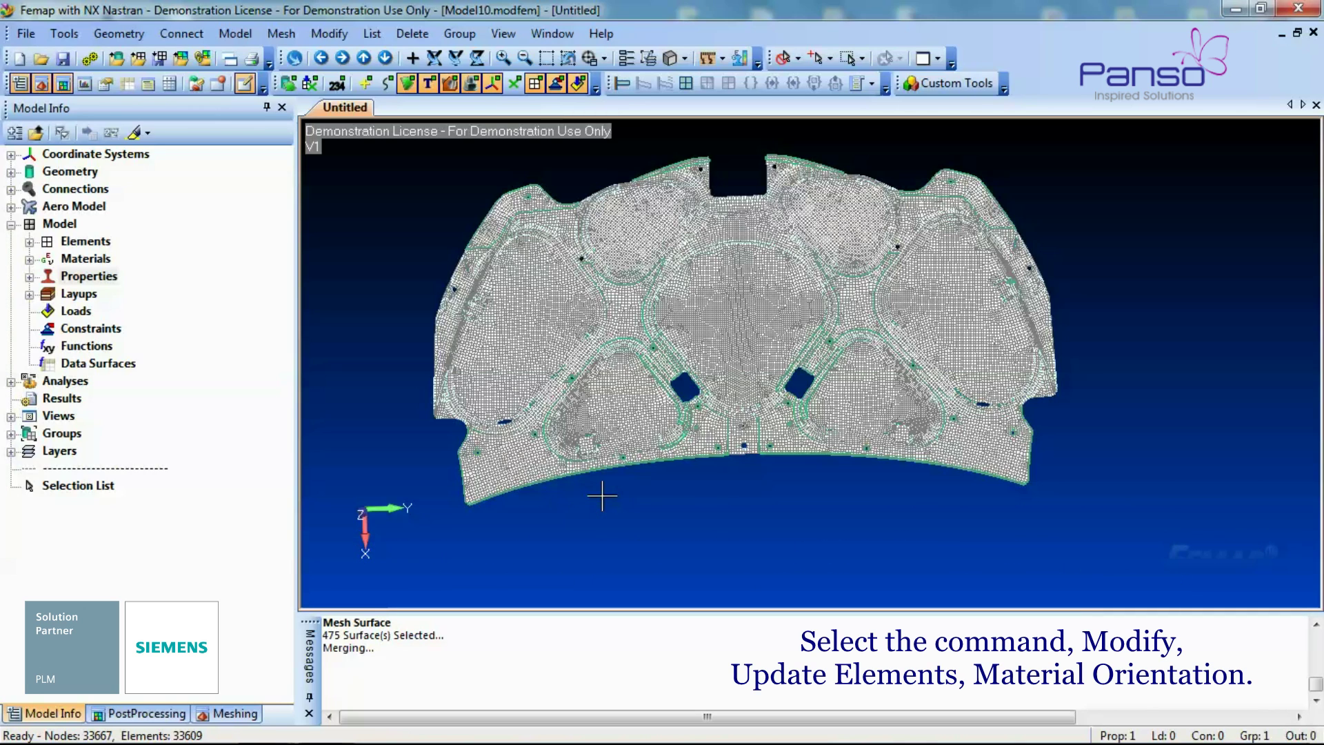
click(342, 39)
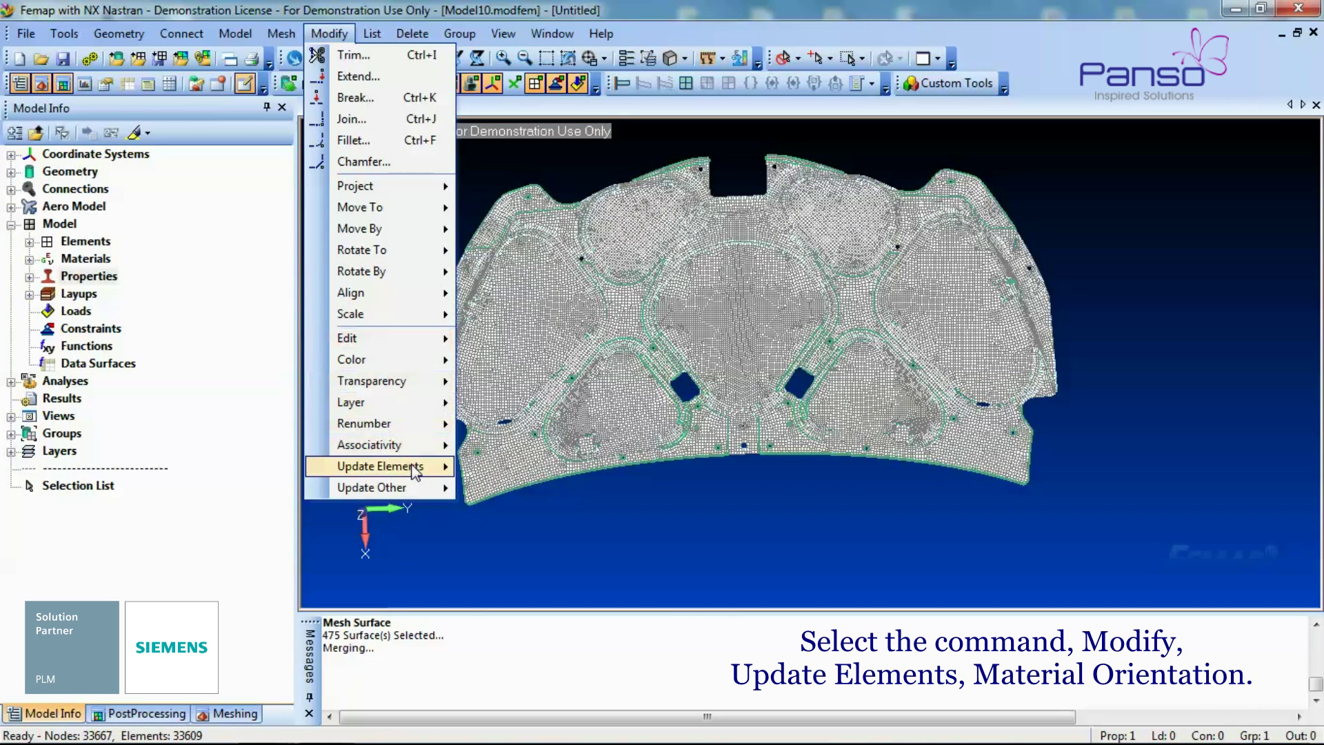
mouse_move(414, 468)
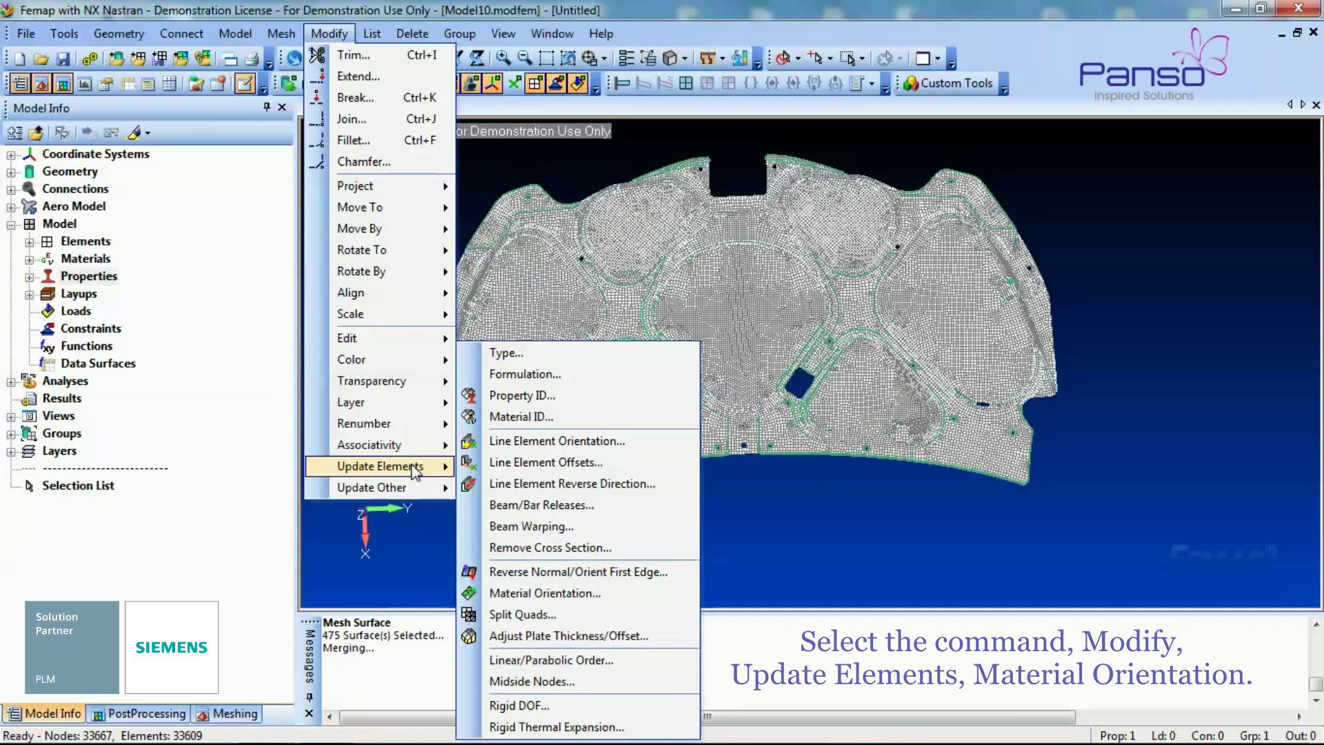
click(543, 594)
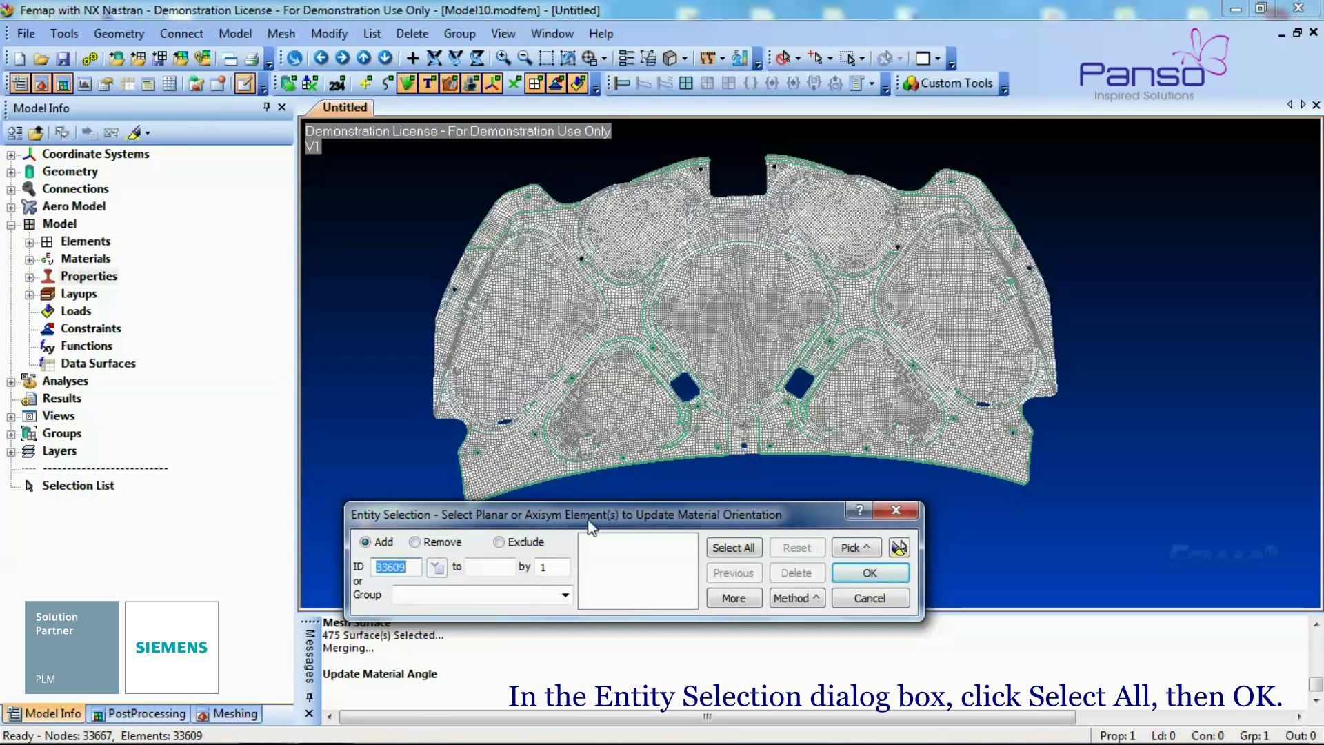
drag(588, 519, 587, 514)
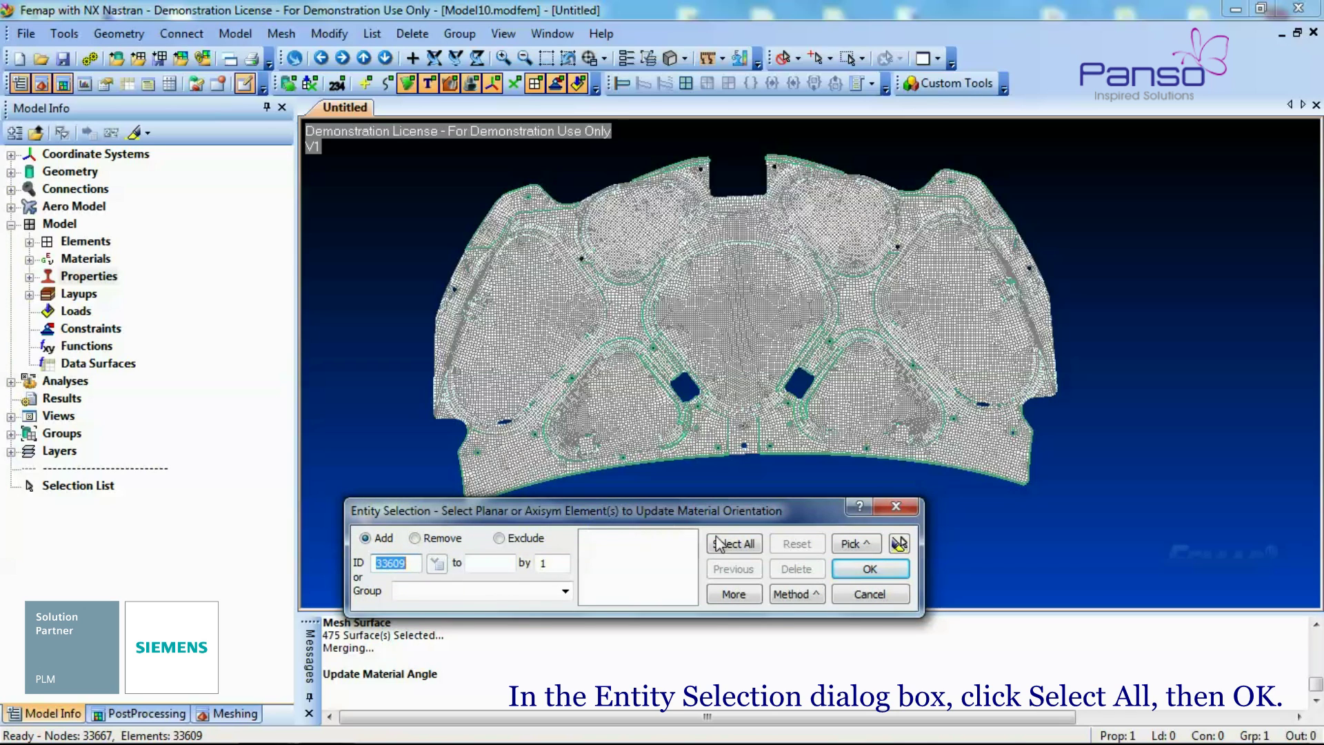
click(738, 543)
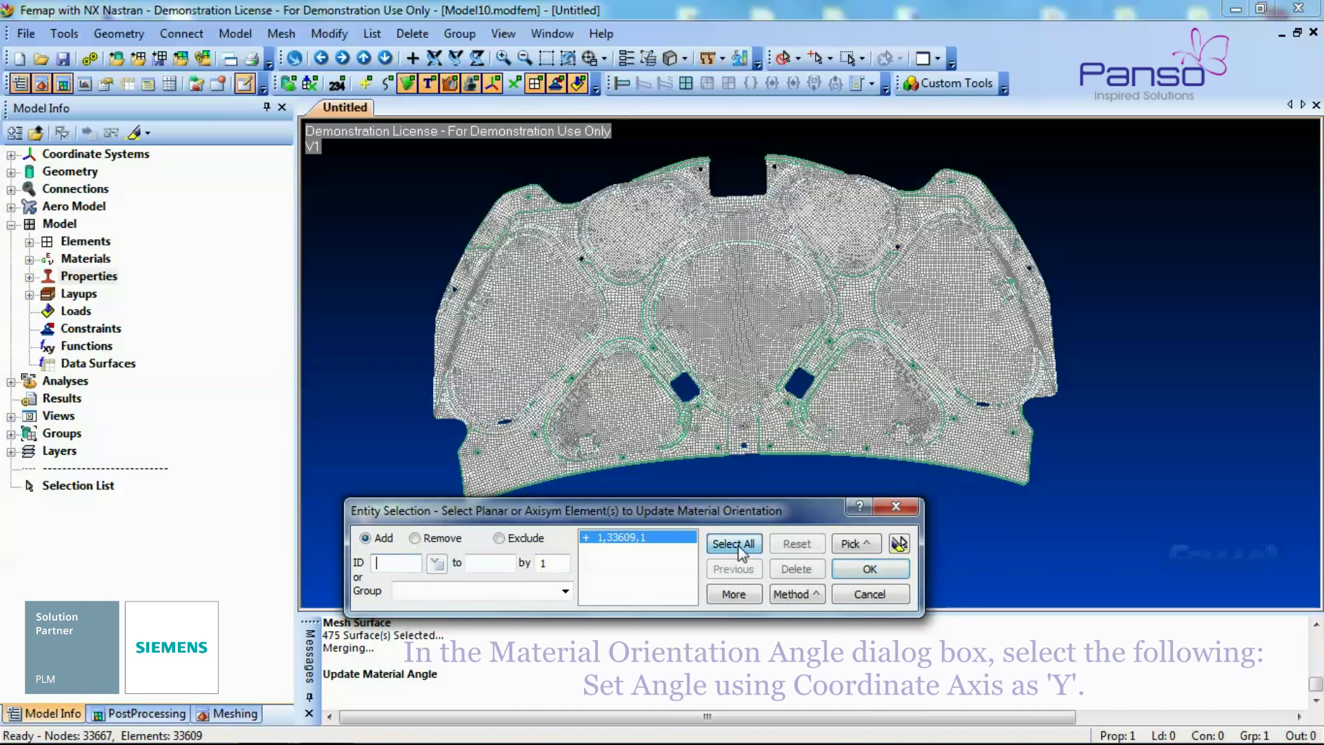
click(844, 570)
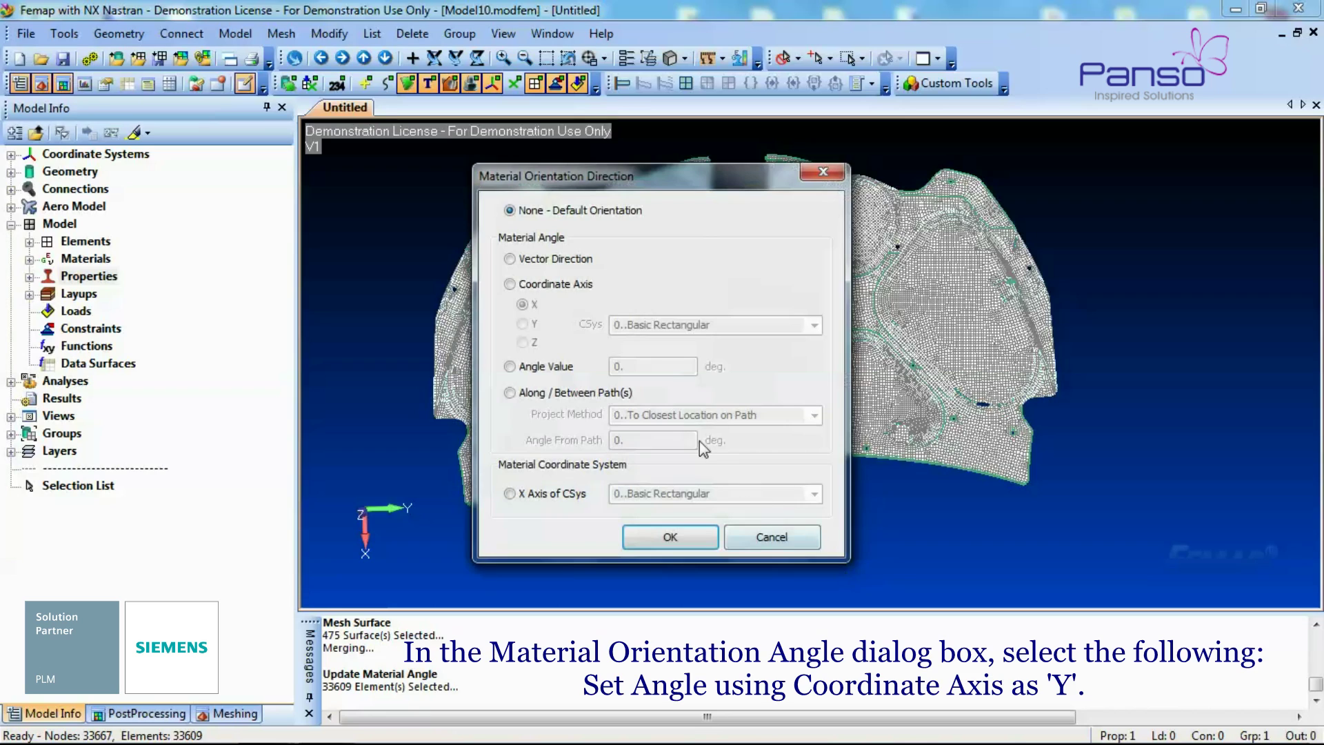
click(559, 288)
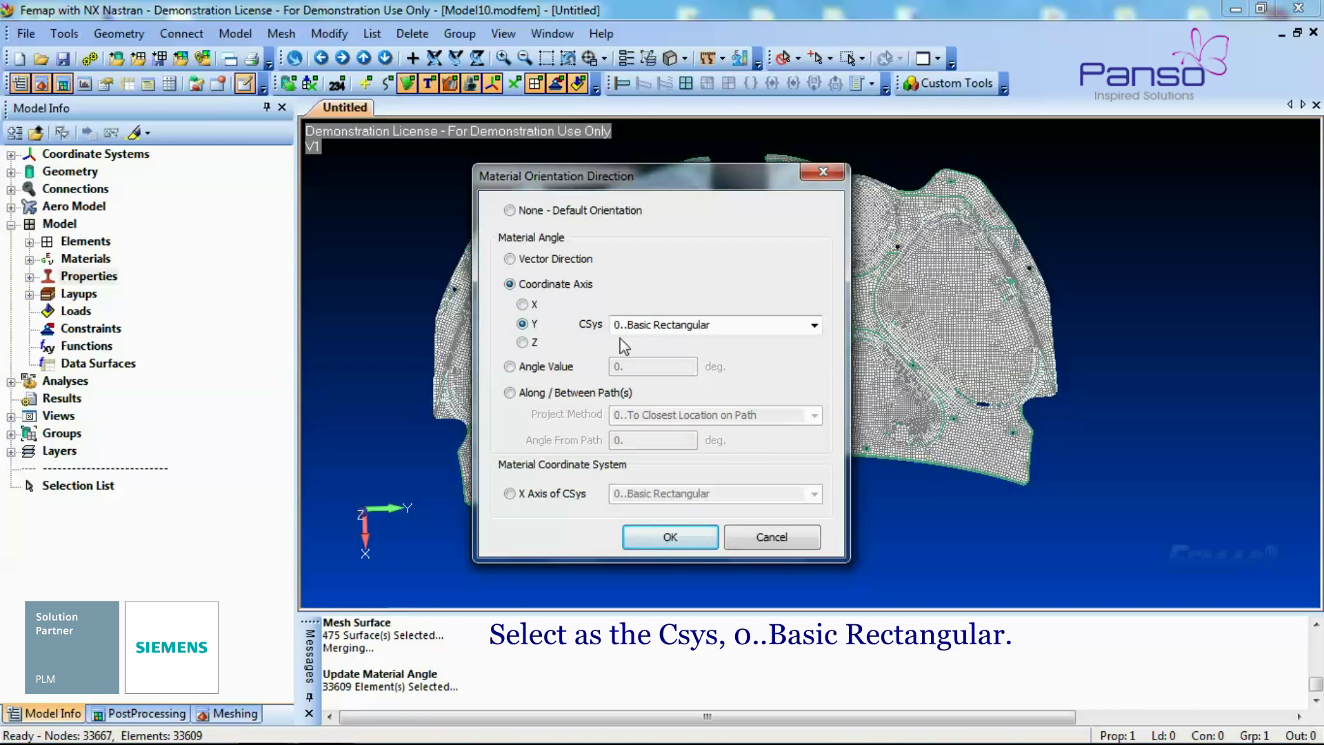
click(692, 332)
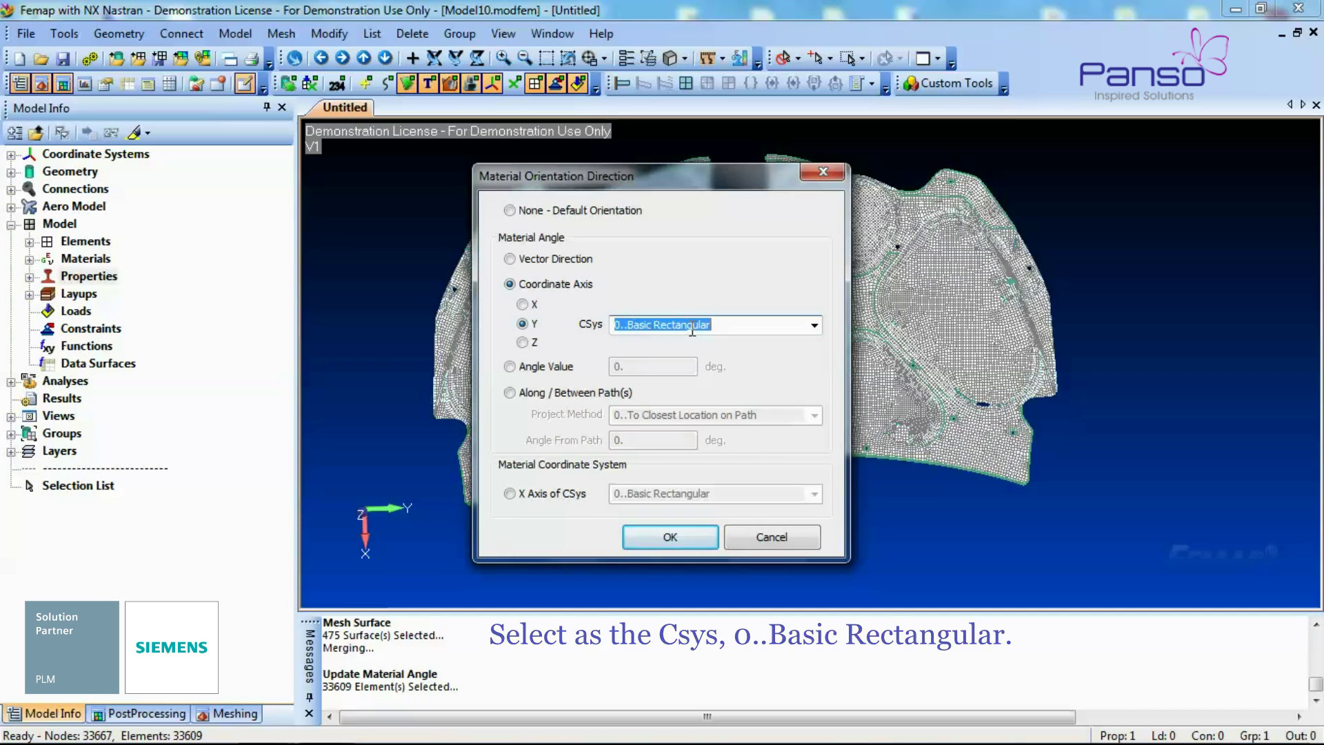
click(688, 536)
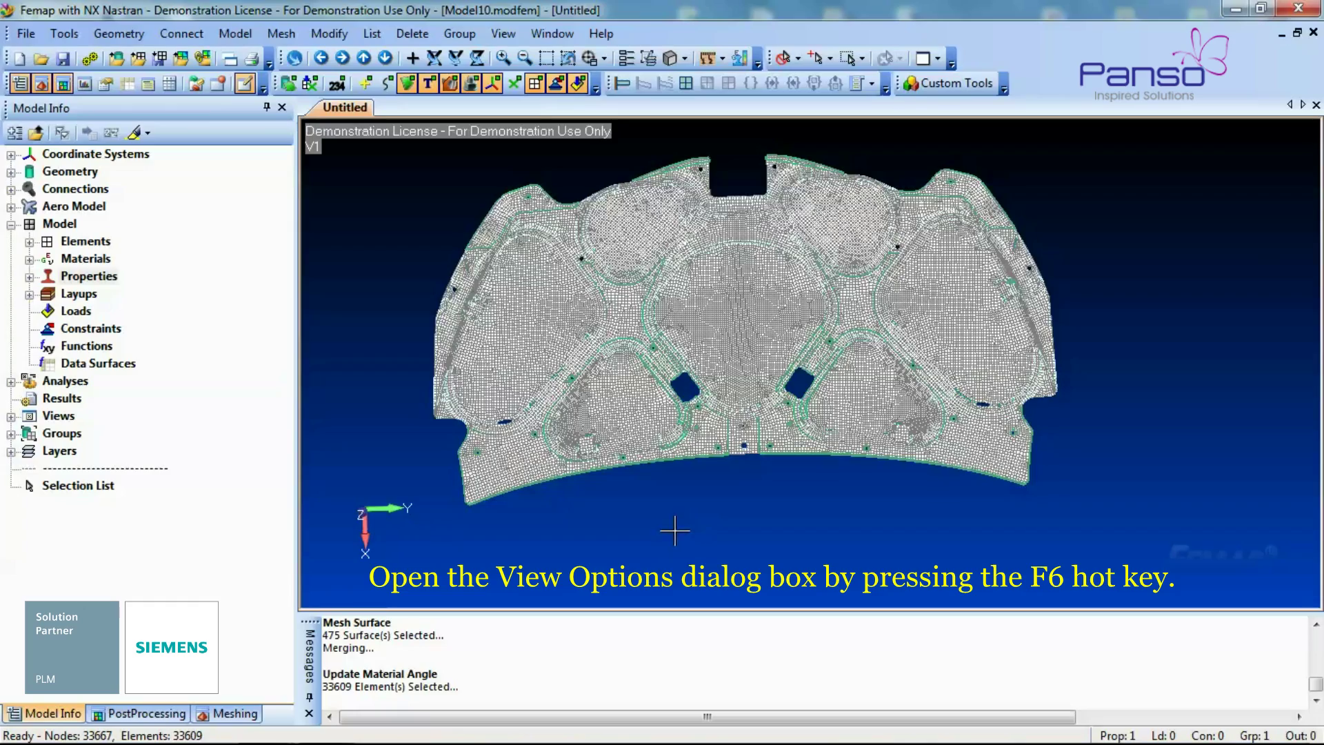
Step: In the view options for Element - Material Direction, set the color mode to Use View Color and the view color to black (0)
scroll(709, 458, up, 3)
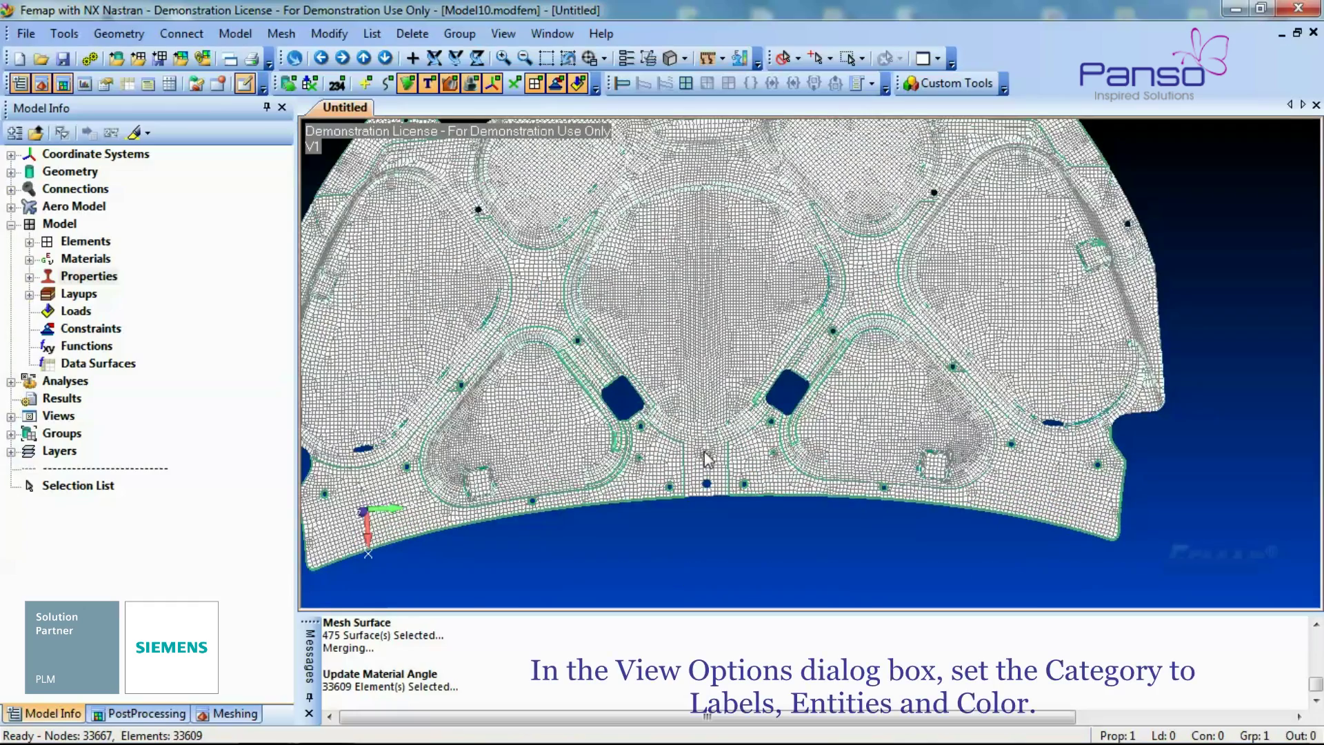
key(F6)
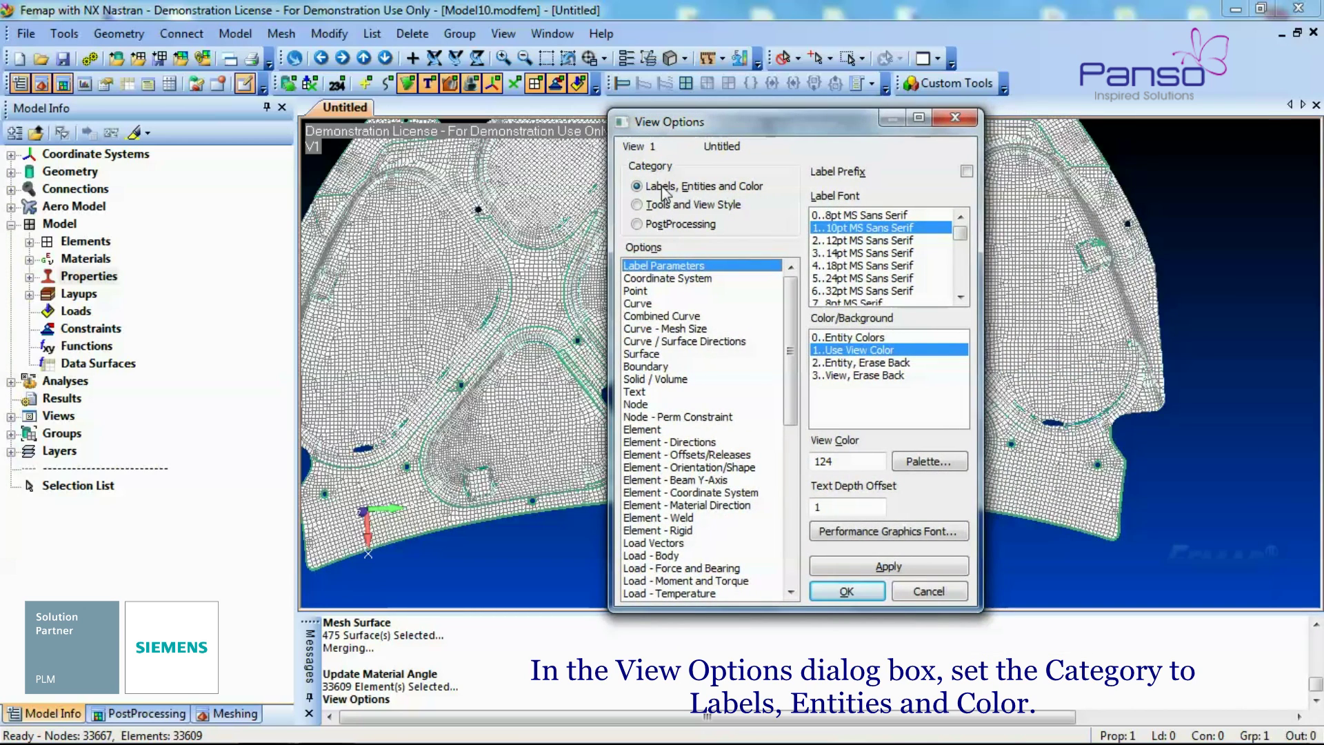
click(661, 187)
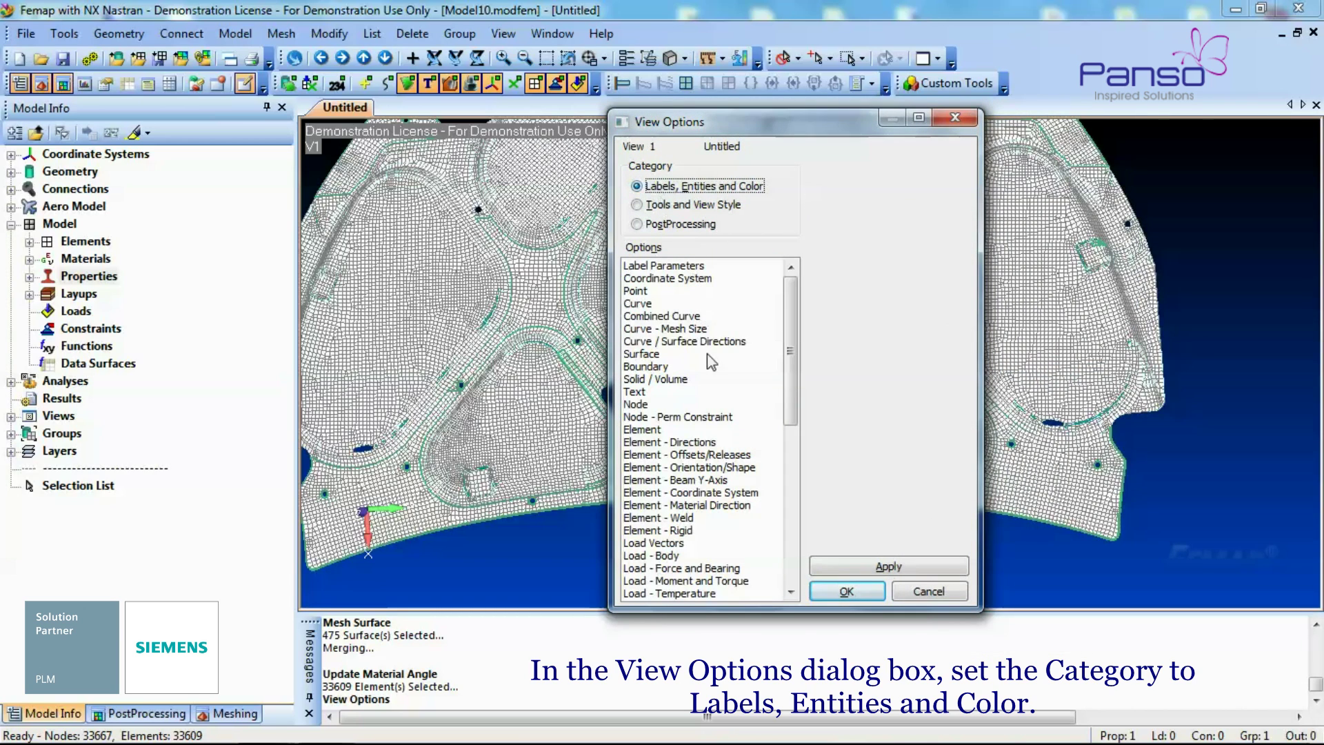
drag(792, 419, 793, 431)
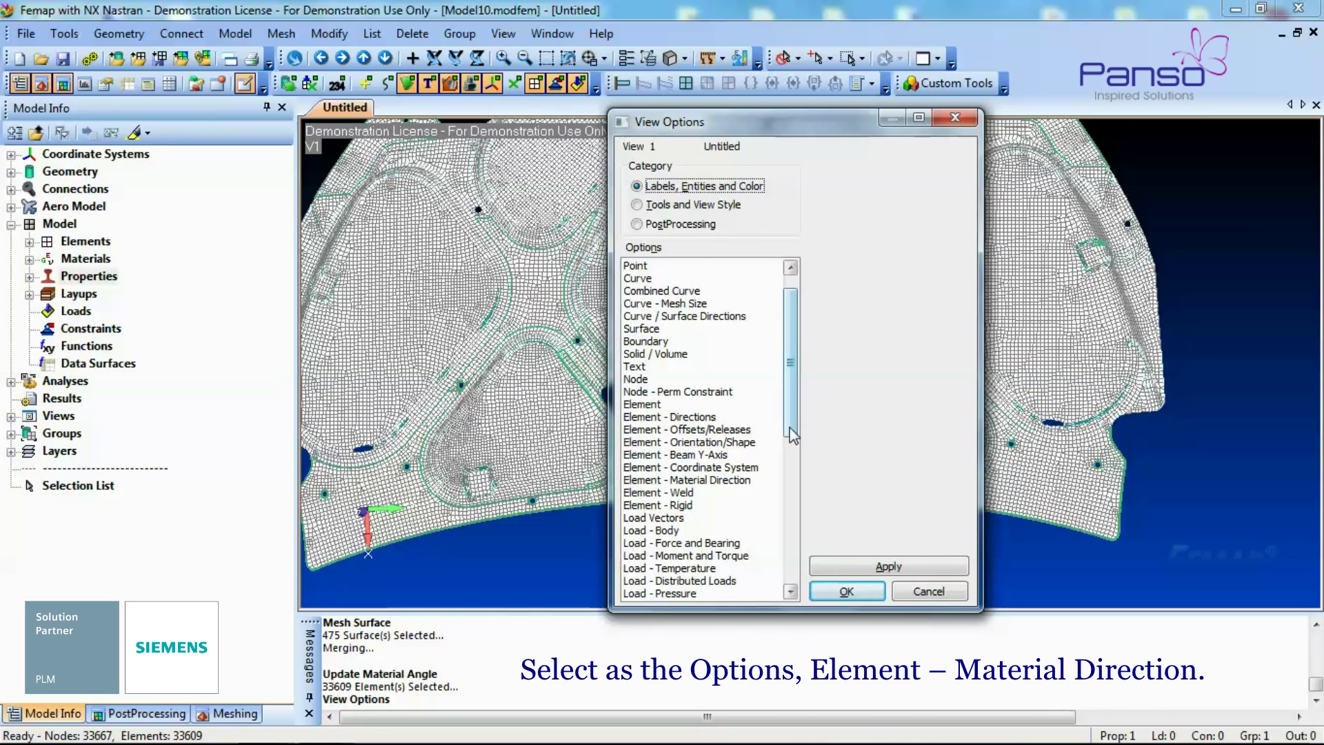
click(739, 480)
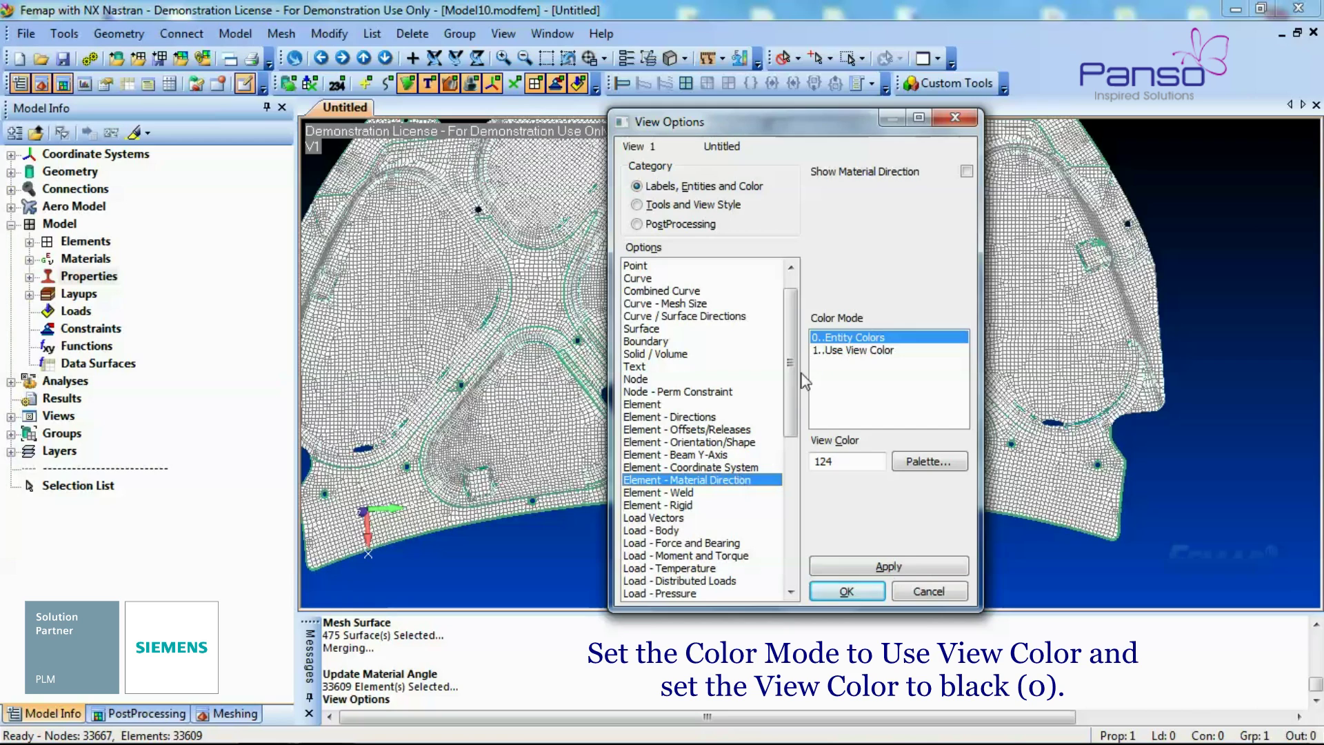
click(883, 352)
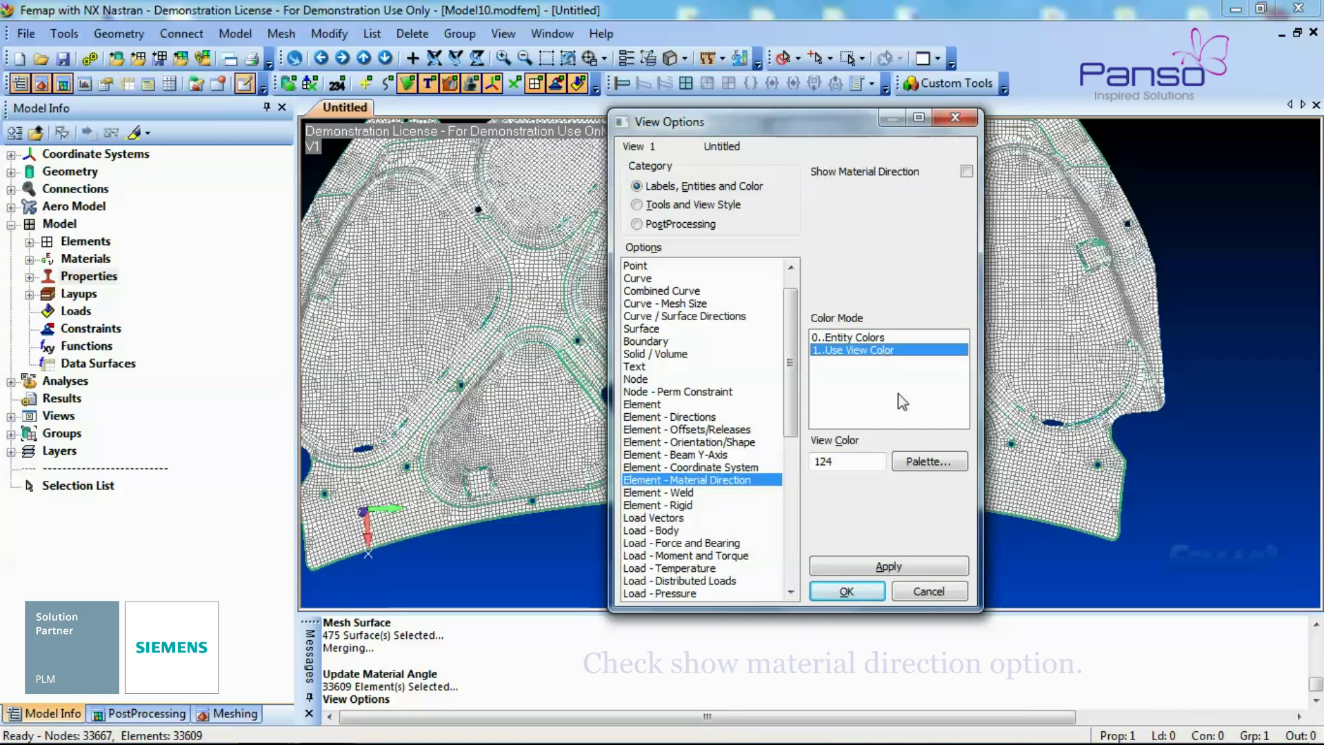
click(929, 461)
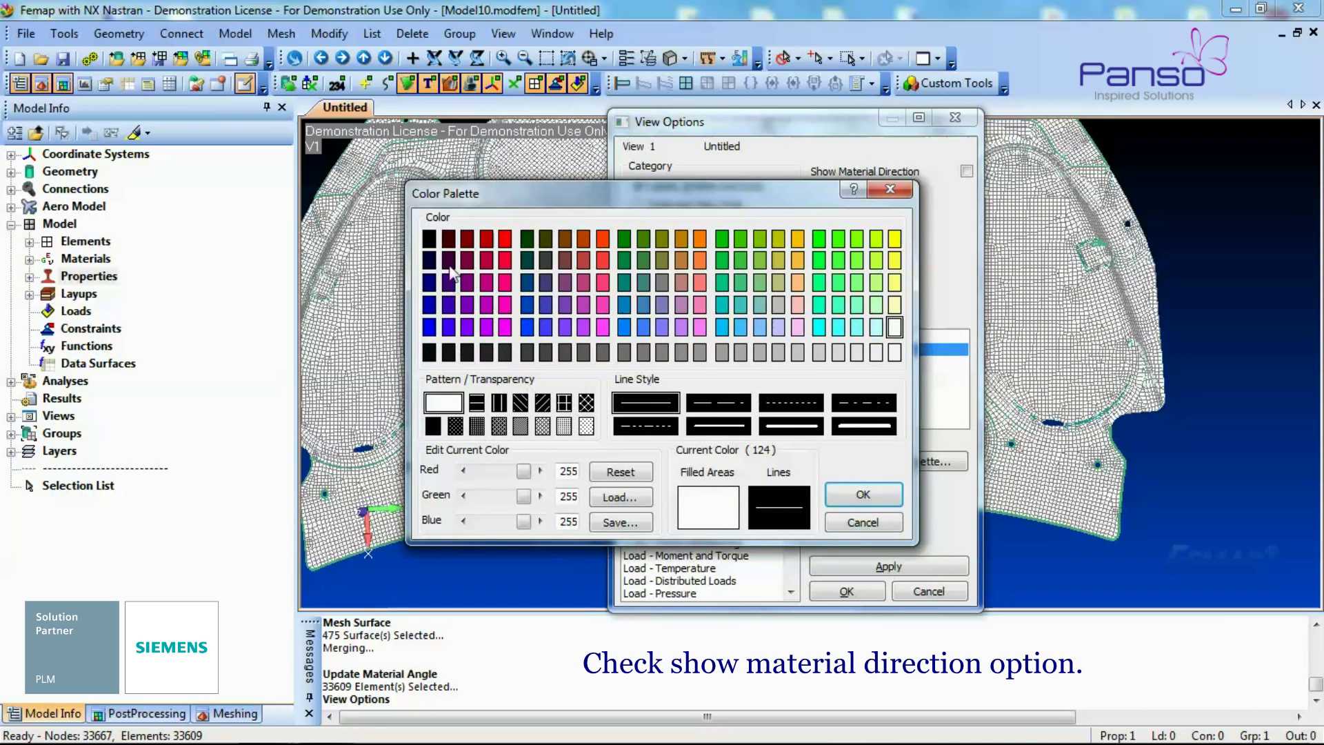
click(430, 239)
click(861, 495)
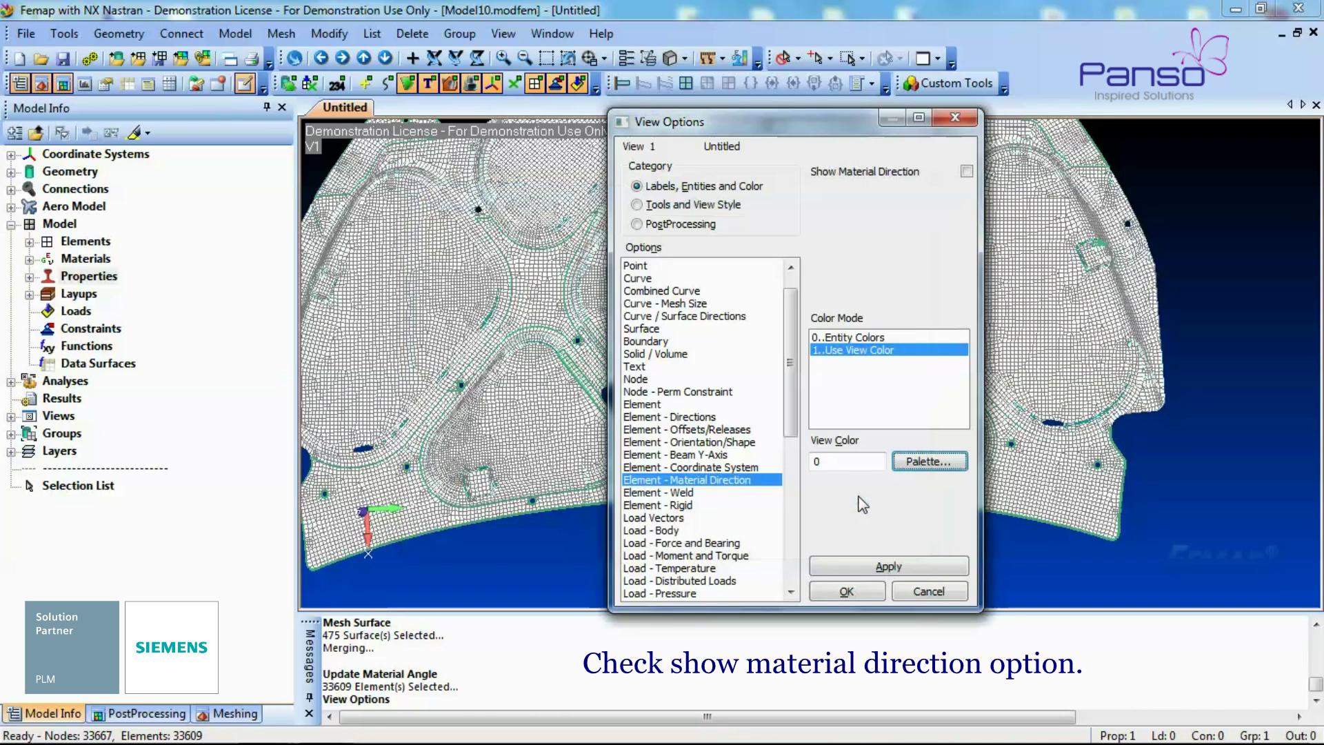
Step: Turn on the display of element material directions, apply the view options and inspect the panel
click(965, 172)
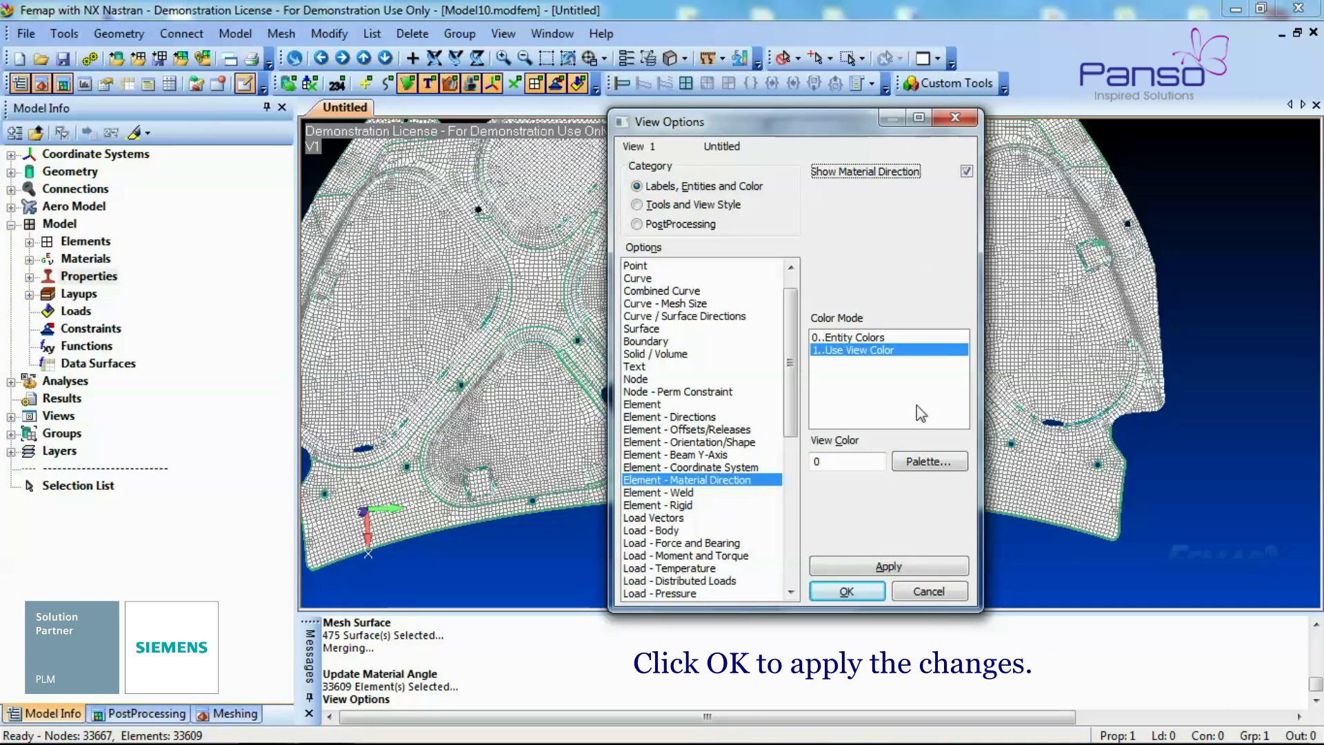
click(846, 592)
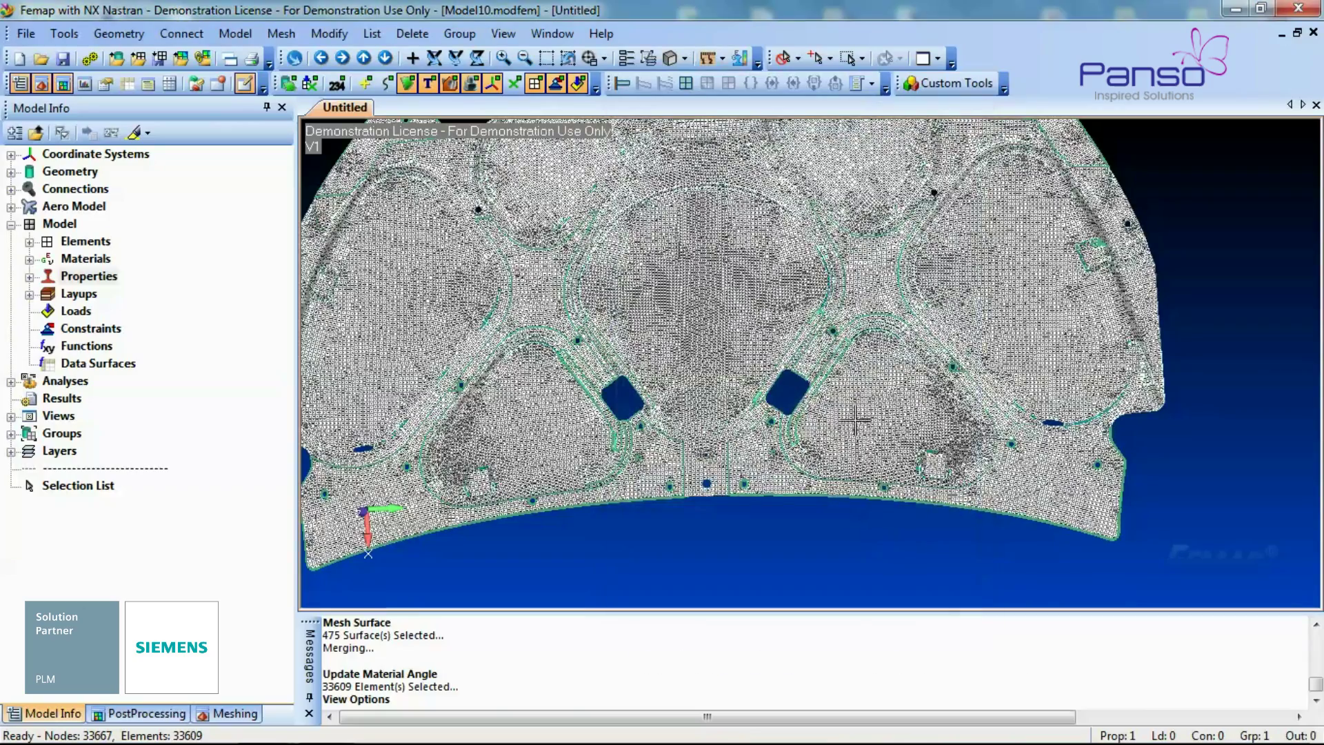
scroll(850, 404, up, 3)
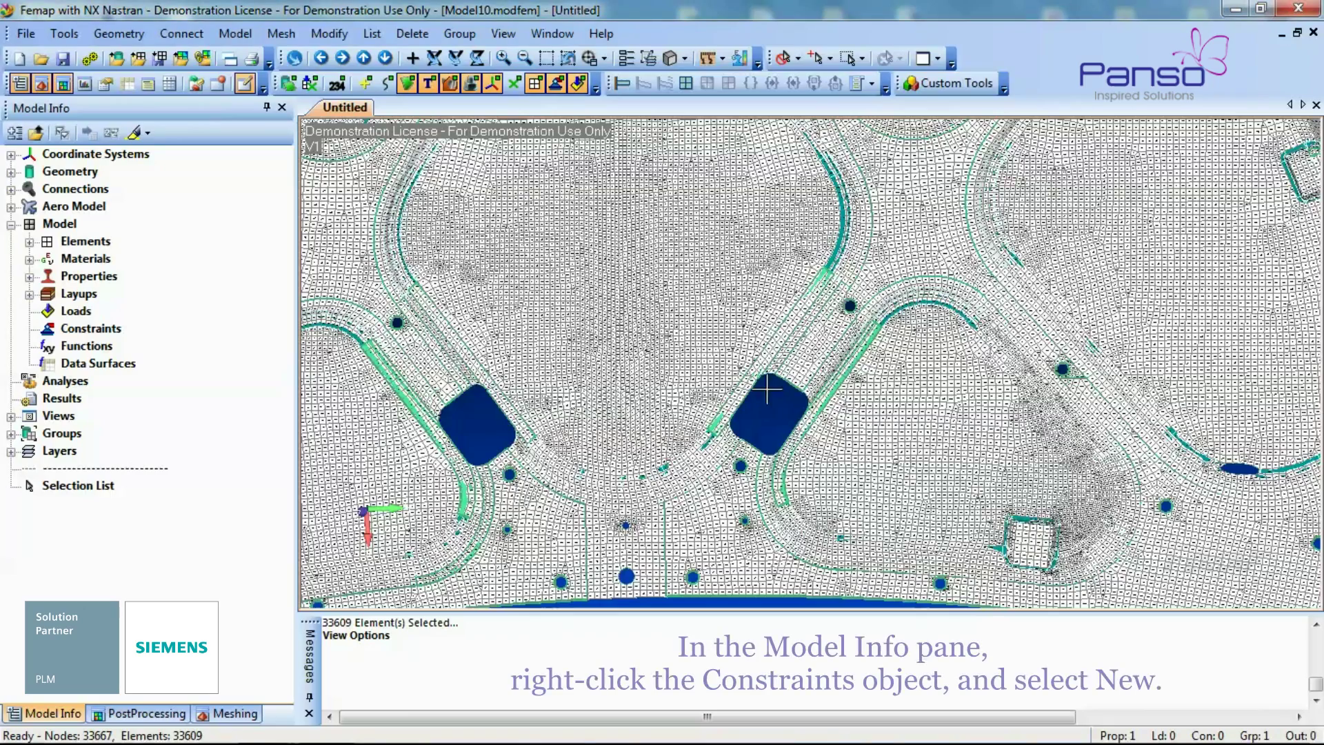
scroll(767, 389, down, 5)
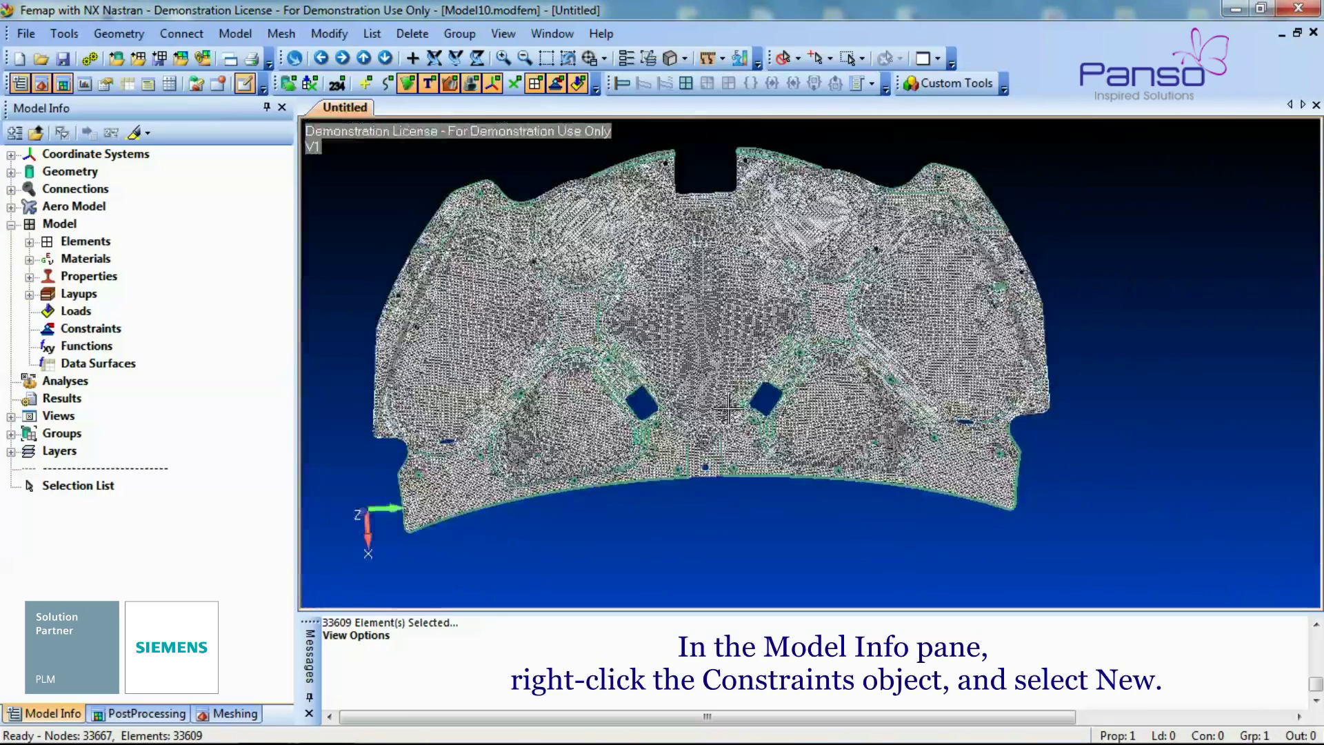
scroll(727, 409, down, 2)
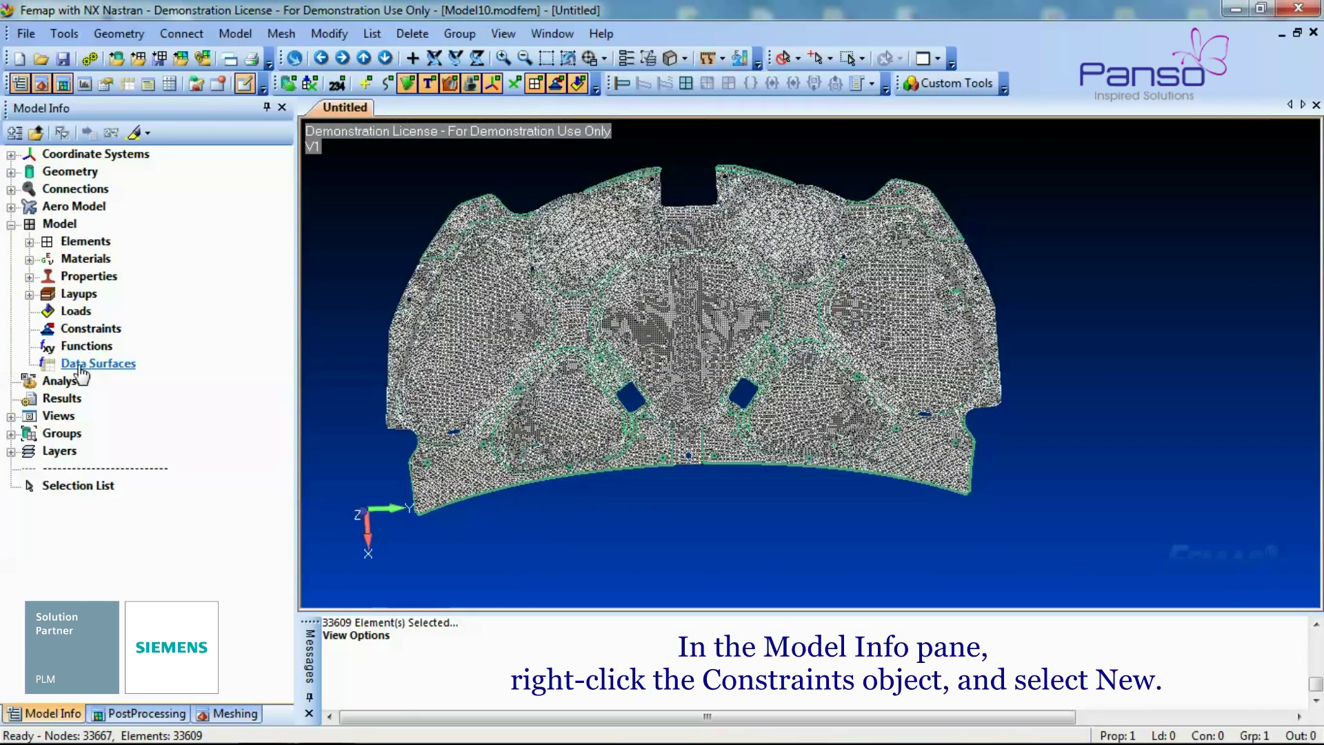
Step: Create a new standard constraint set titled Constraint
right_click(84, 330)
click(110, 343)
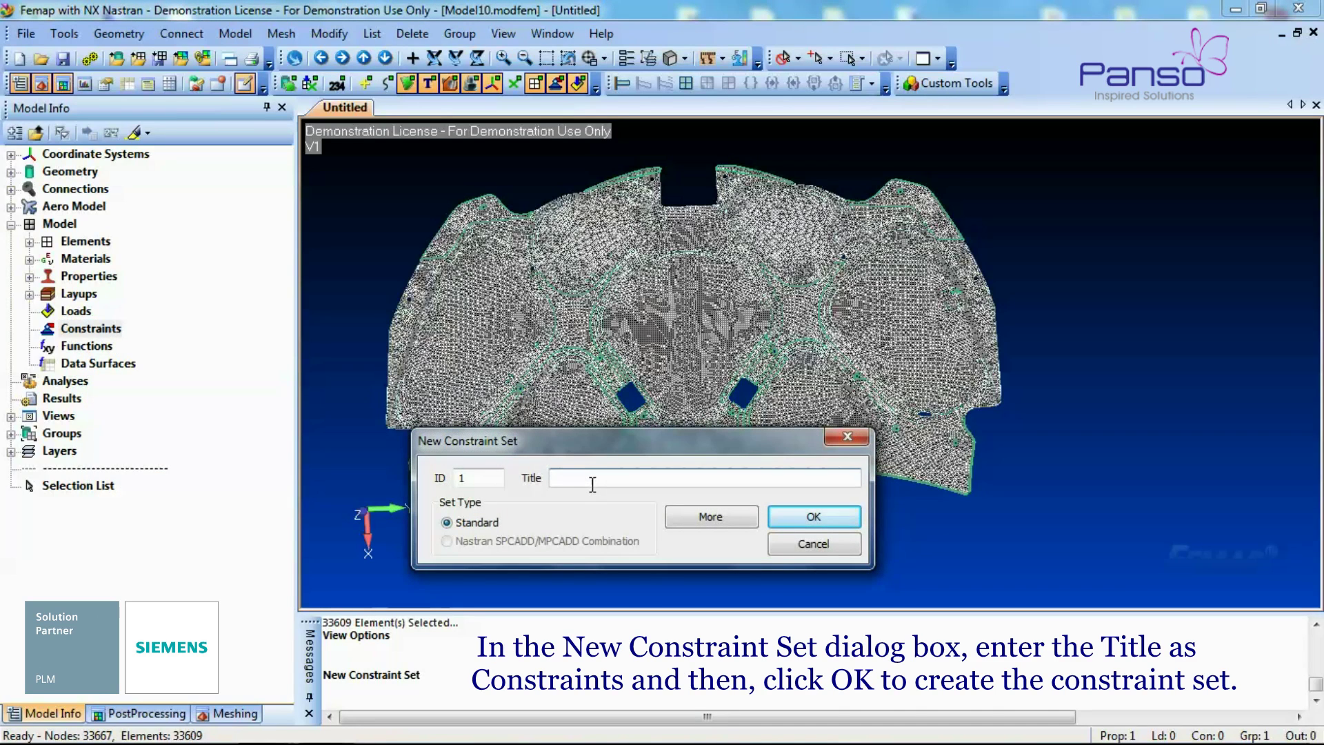
text(Constraint)
click(828, 515)
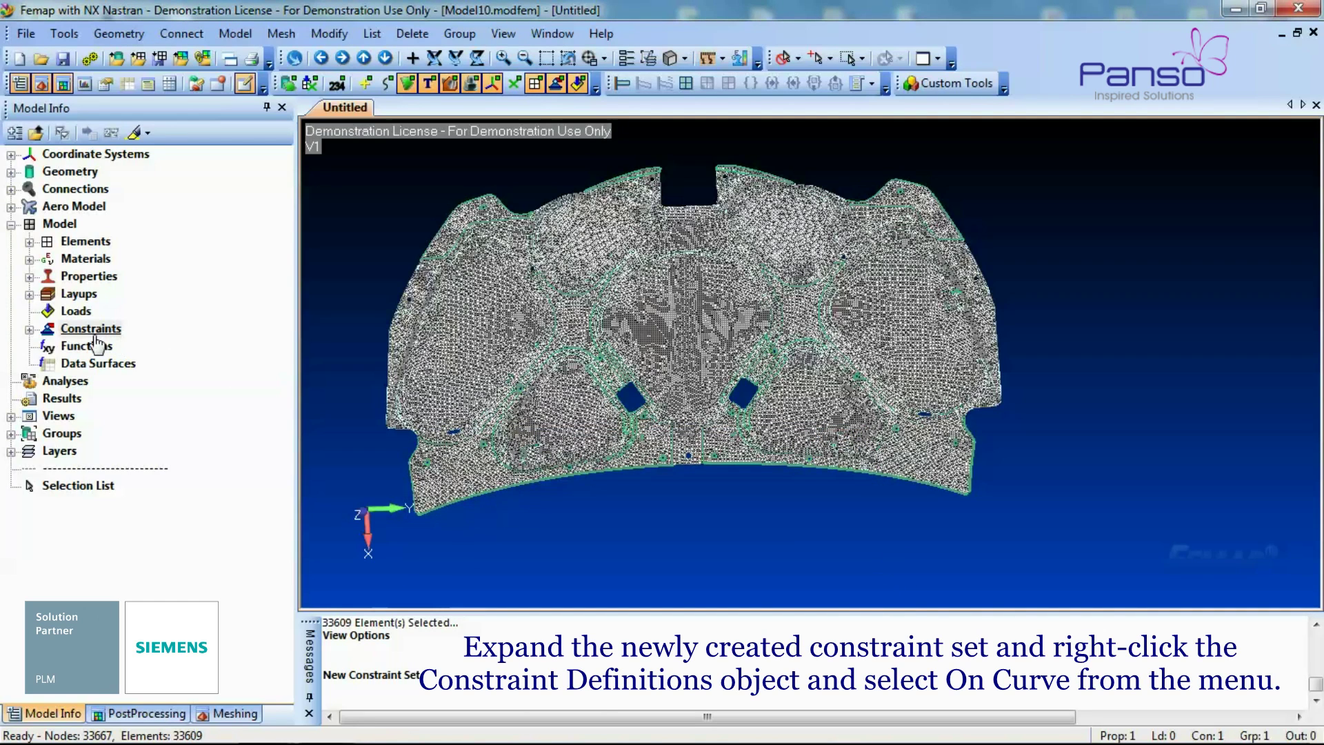
Step: In the Constraint set, create a Fixed on-curve constraint on all curves of the Boundary group
click(29, 329)
click(47, 347)
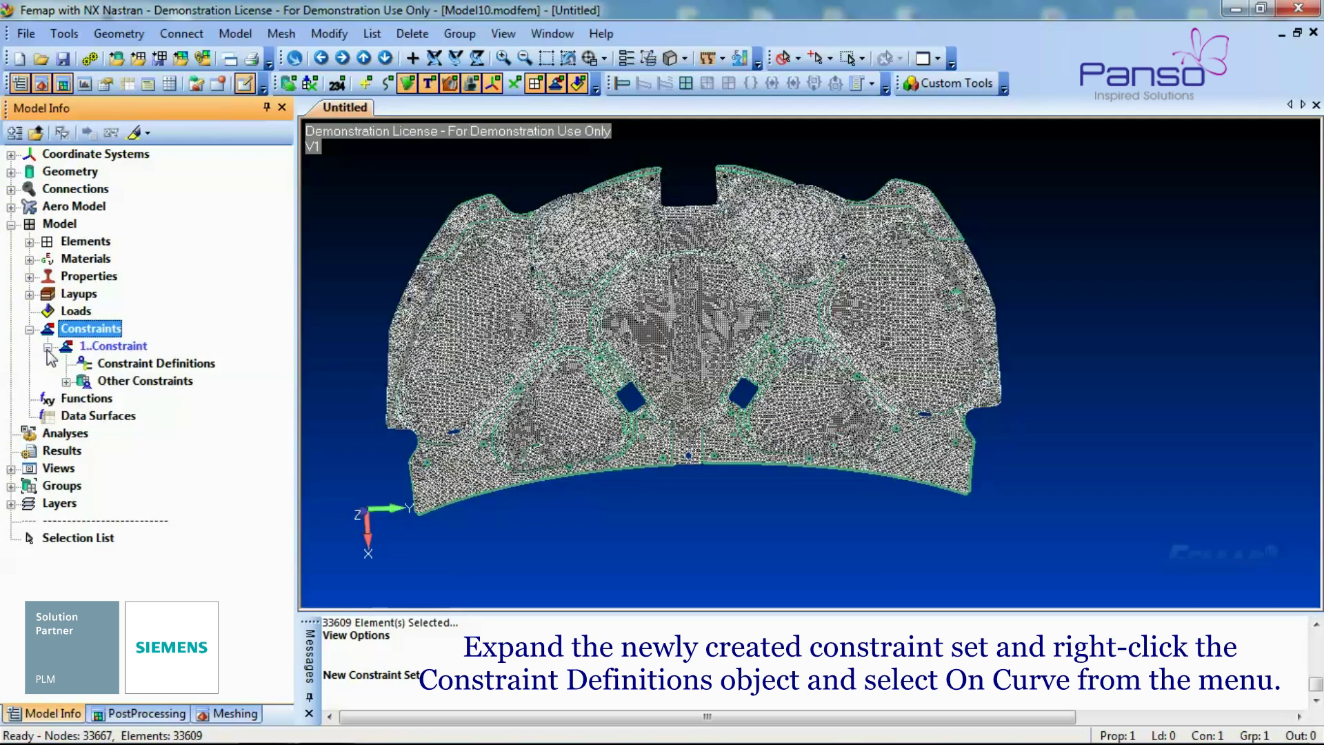
right_click(141, 366)
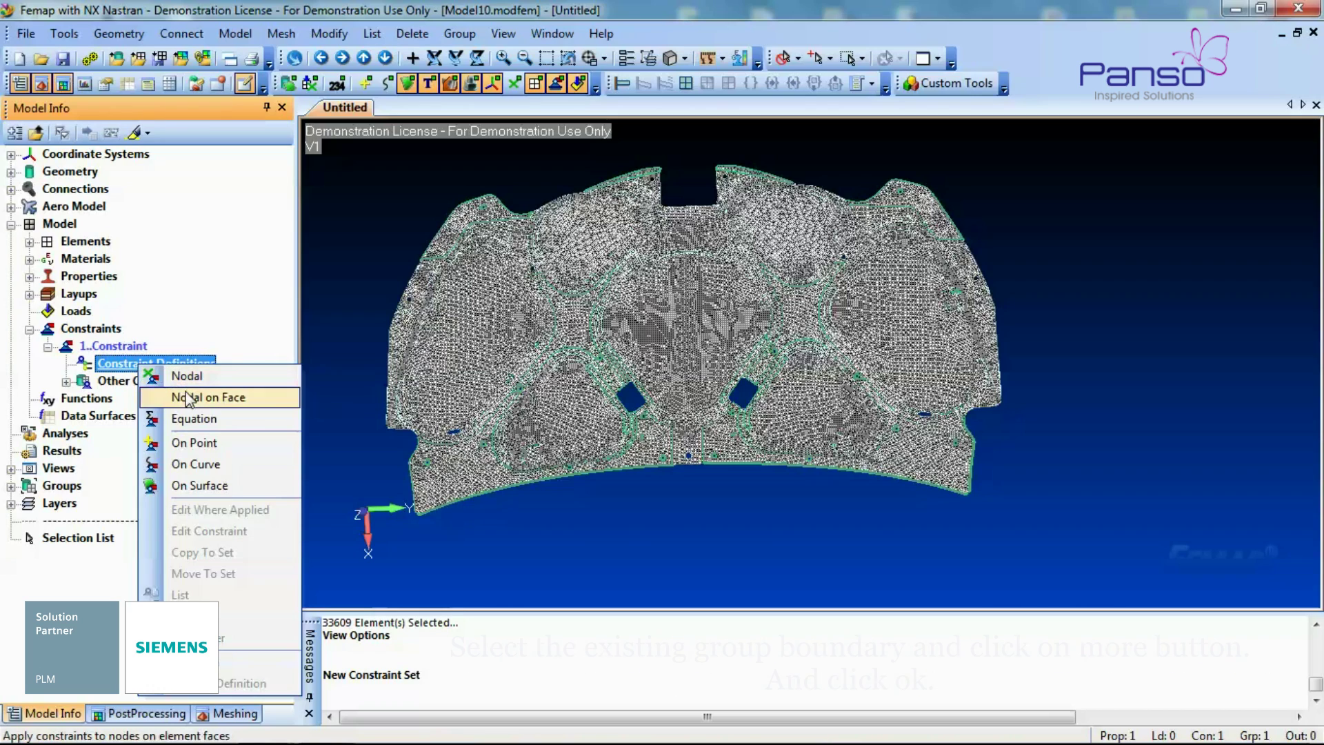
click(207, 466)
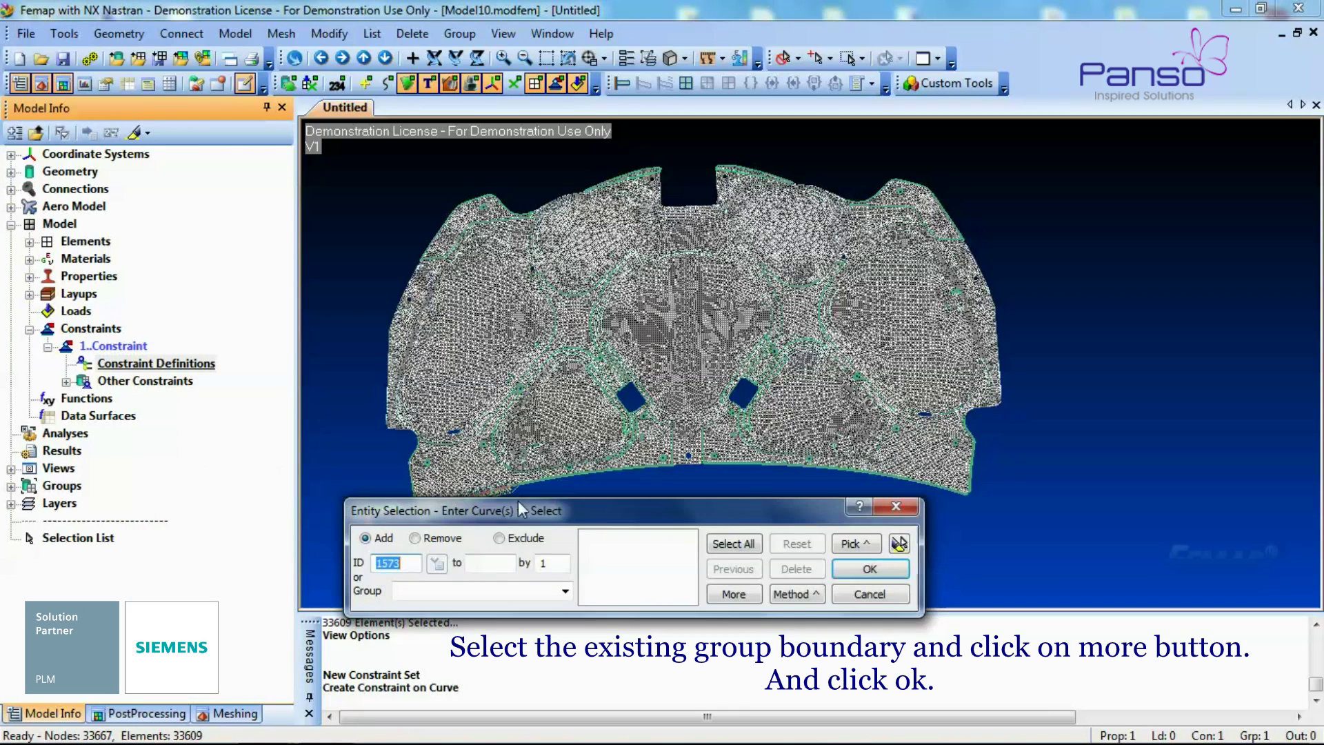
drag(549, 512, 549, 497)
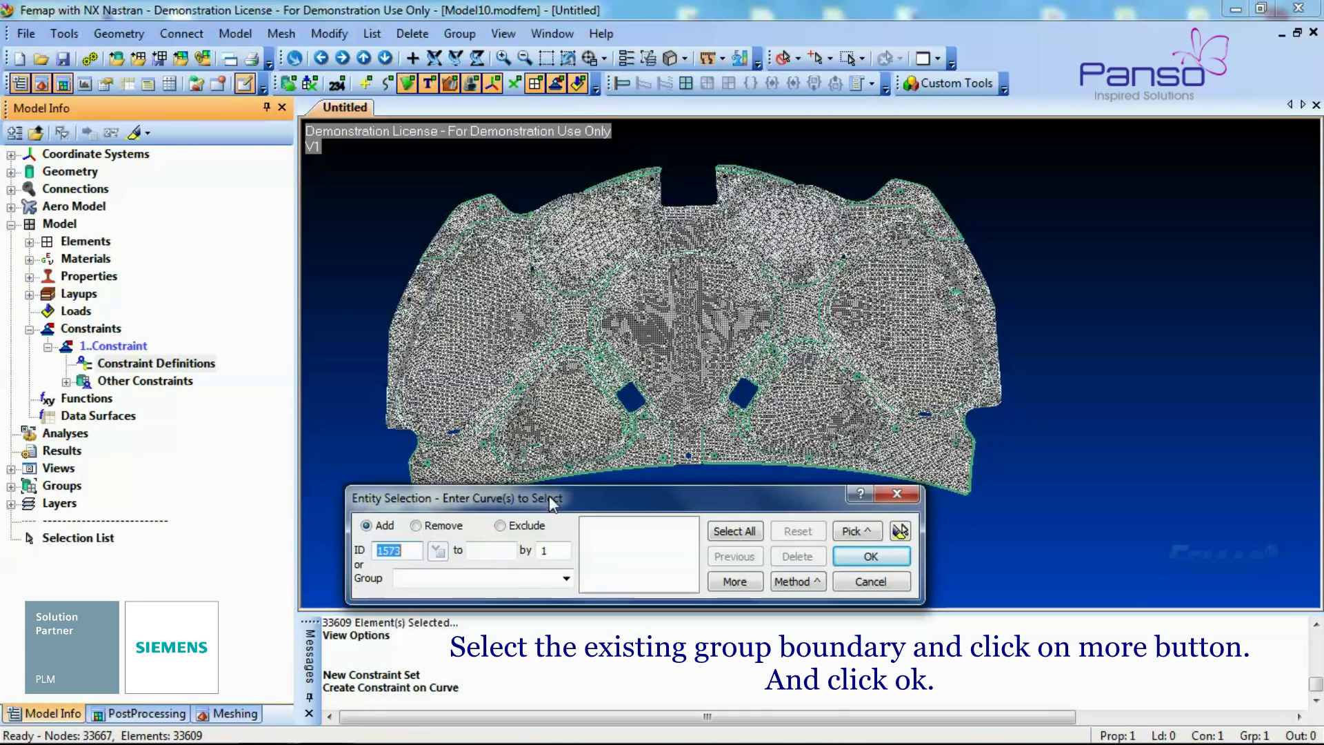
click(564, 576)
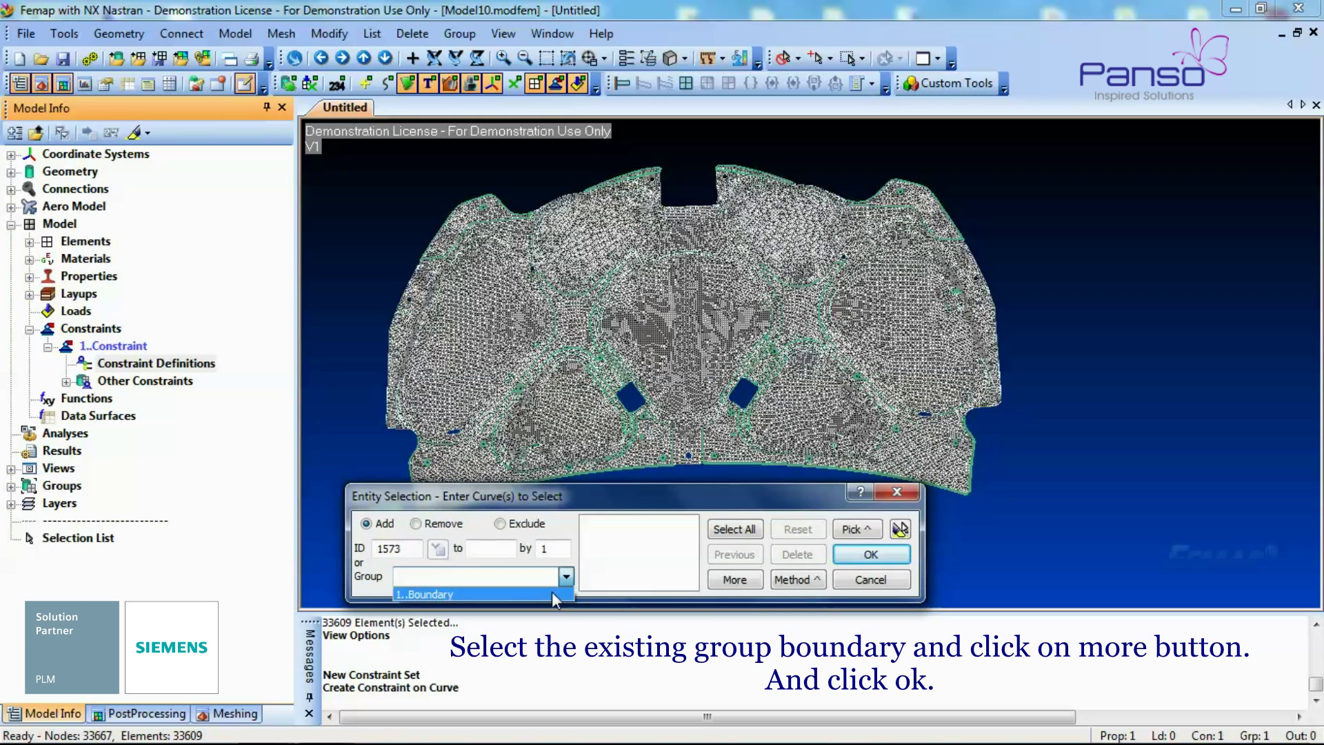
click(551, 593)
click(738, 582)
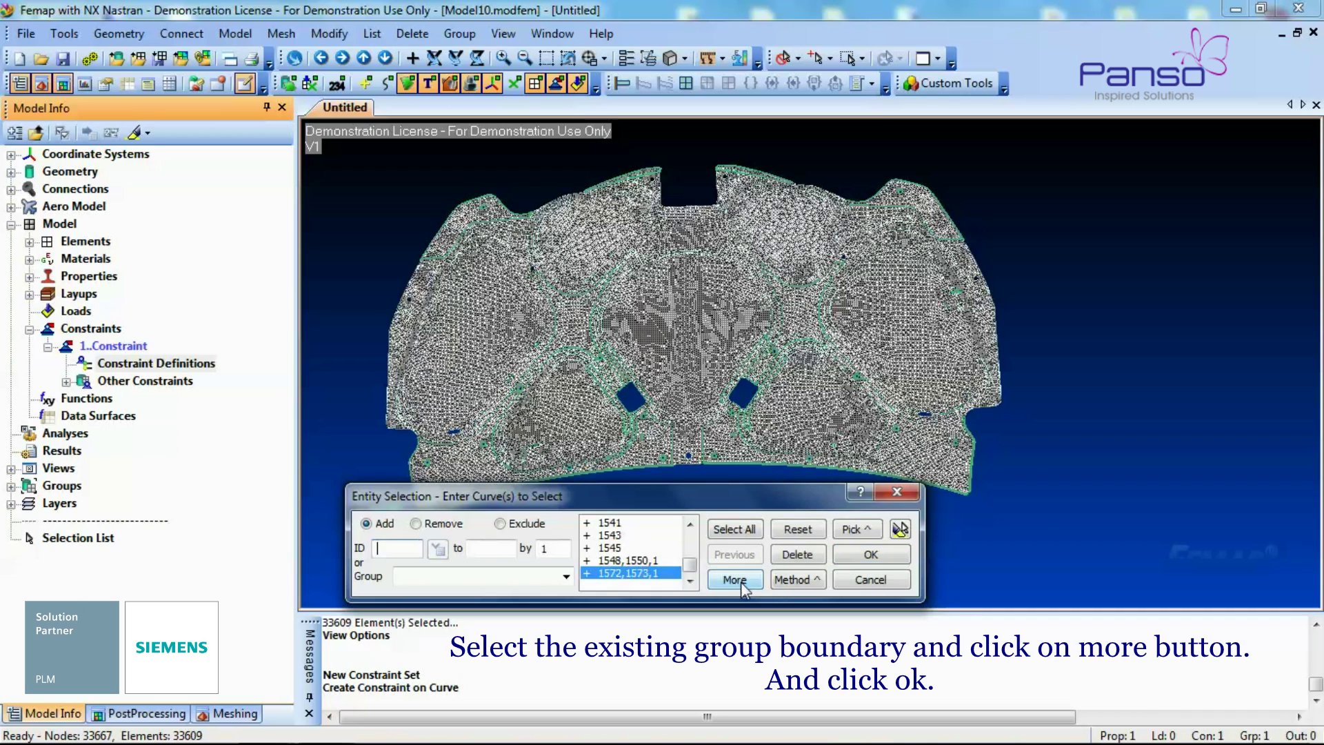
click(899, 531)
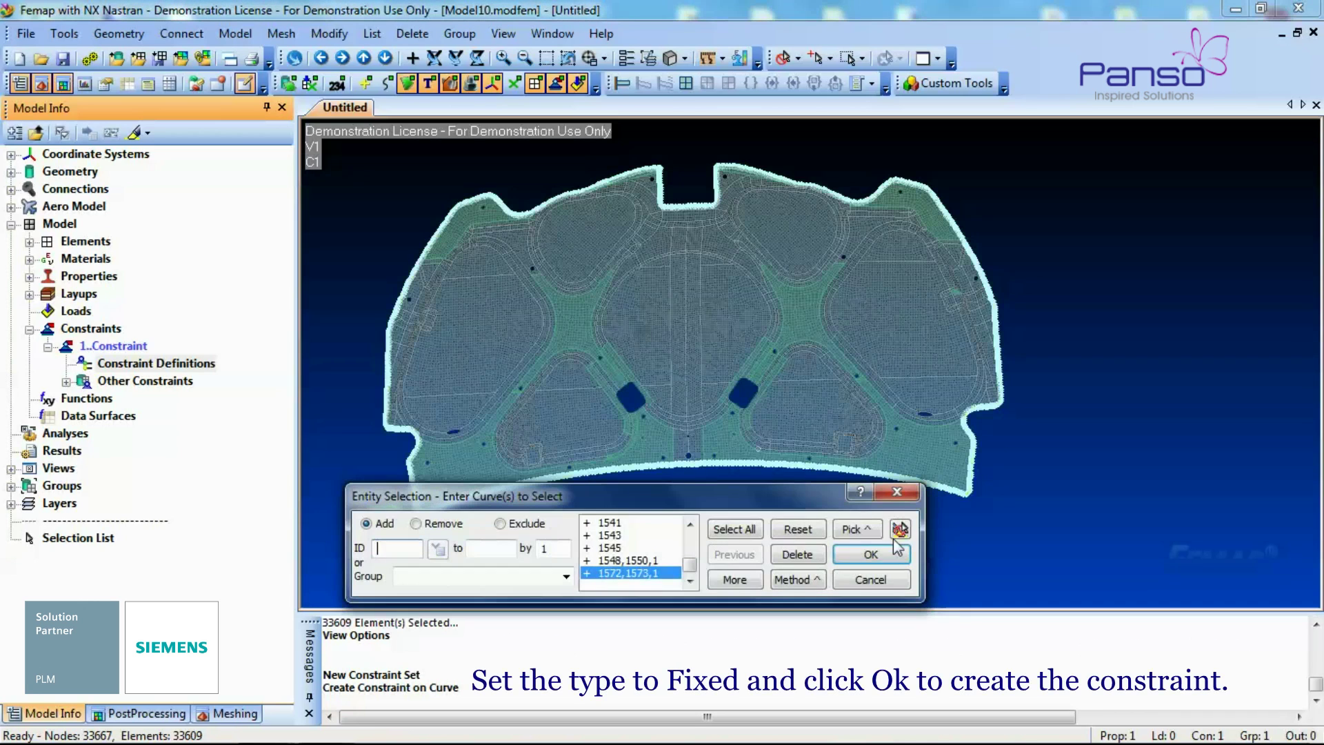
click(865, 555)
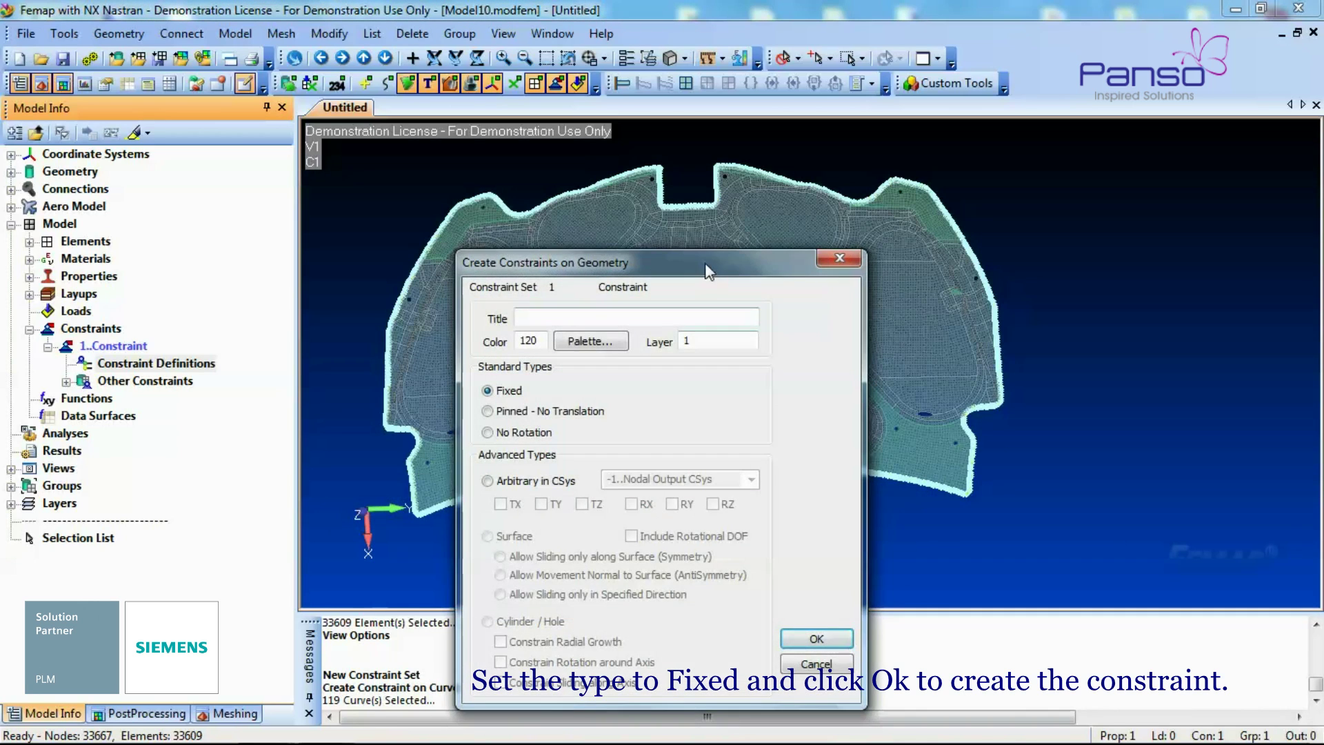
drag(648, 262, 648, 191)
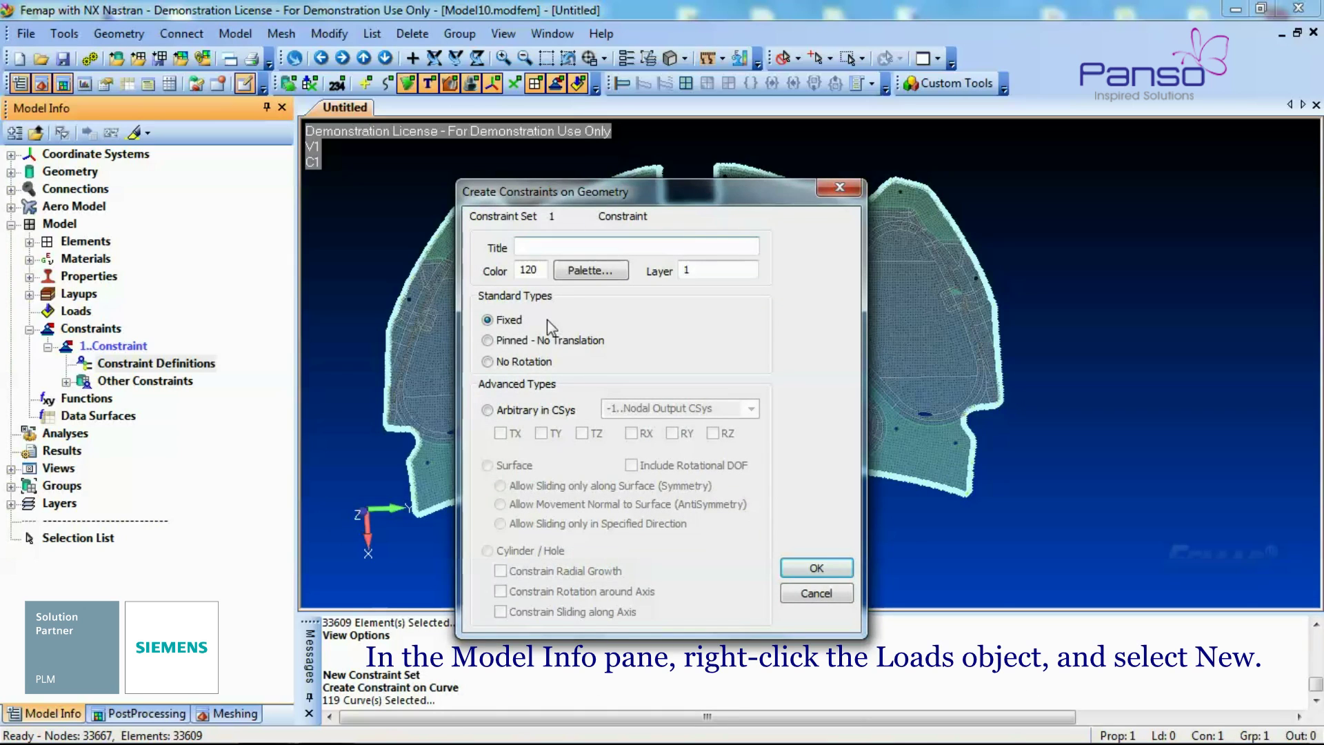
click(798, 571)
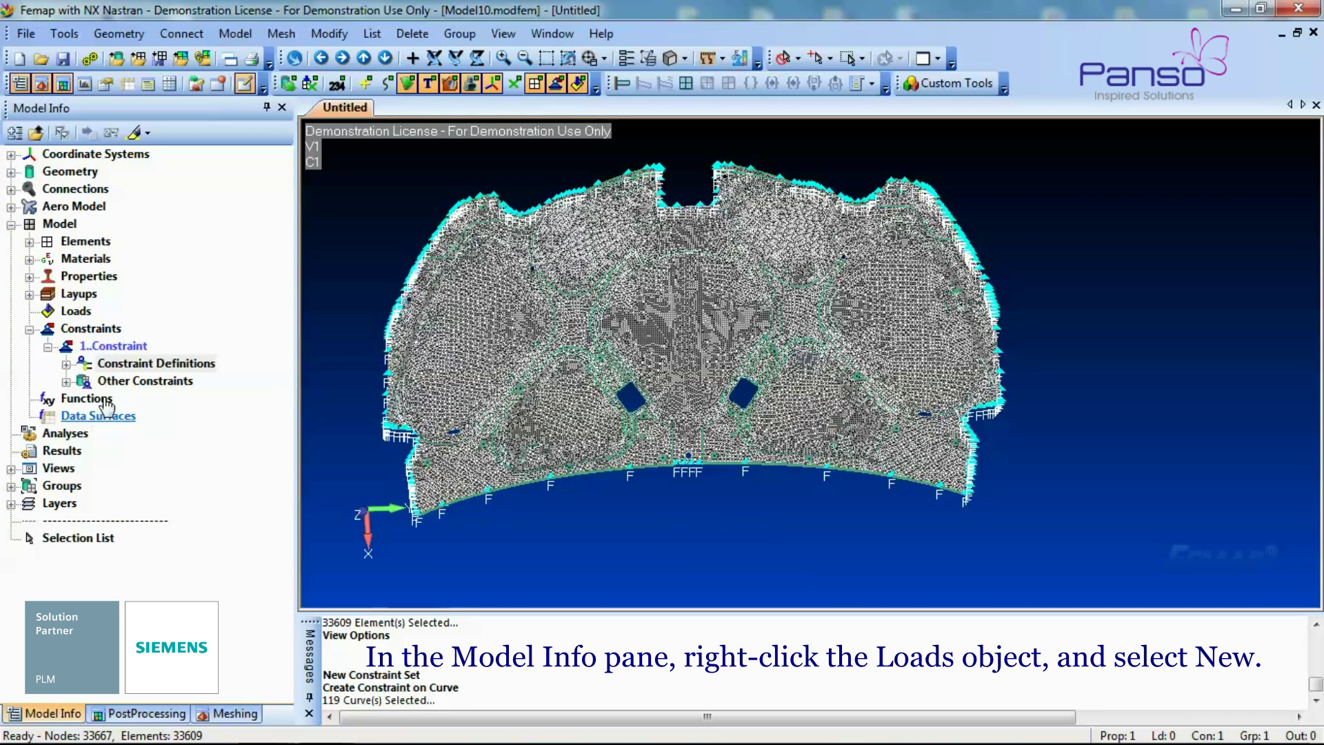
Step: Create a new standard load set titled 100N
click(29, 330)
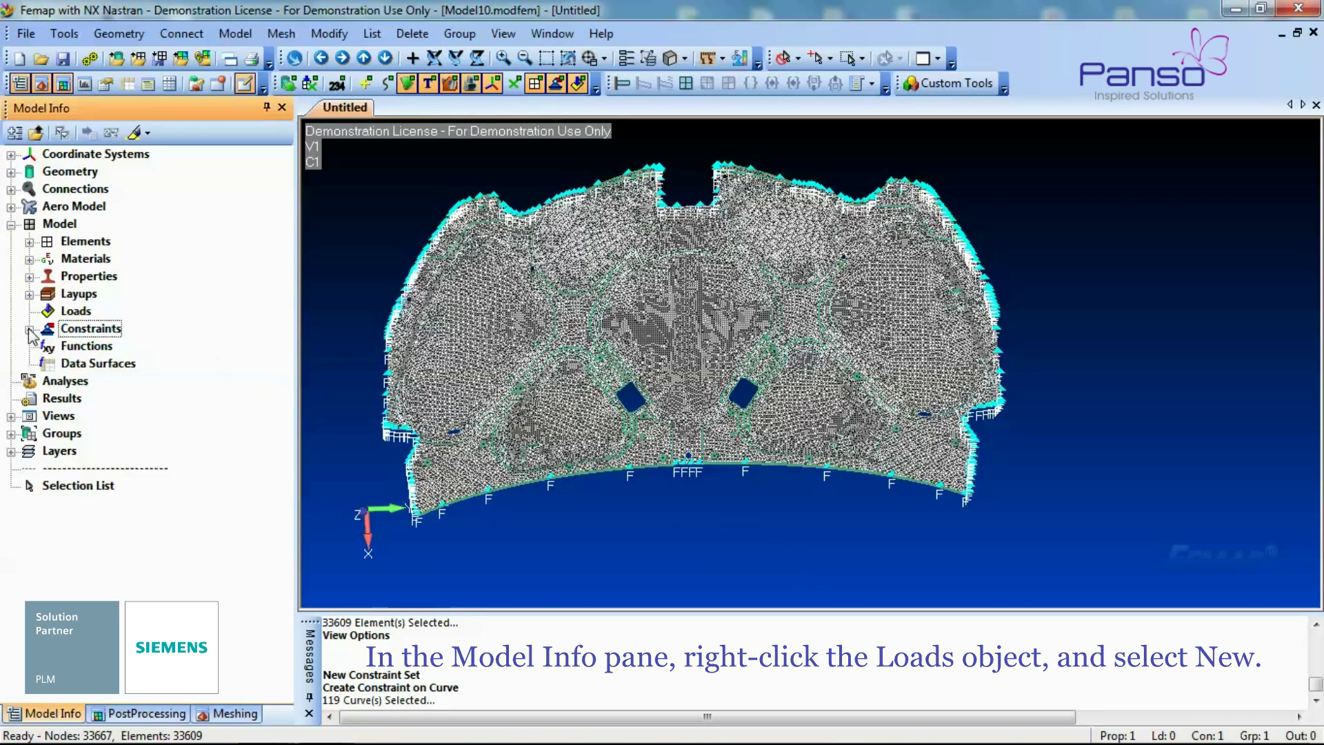
right_click(76, 311)
click(107, 319)
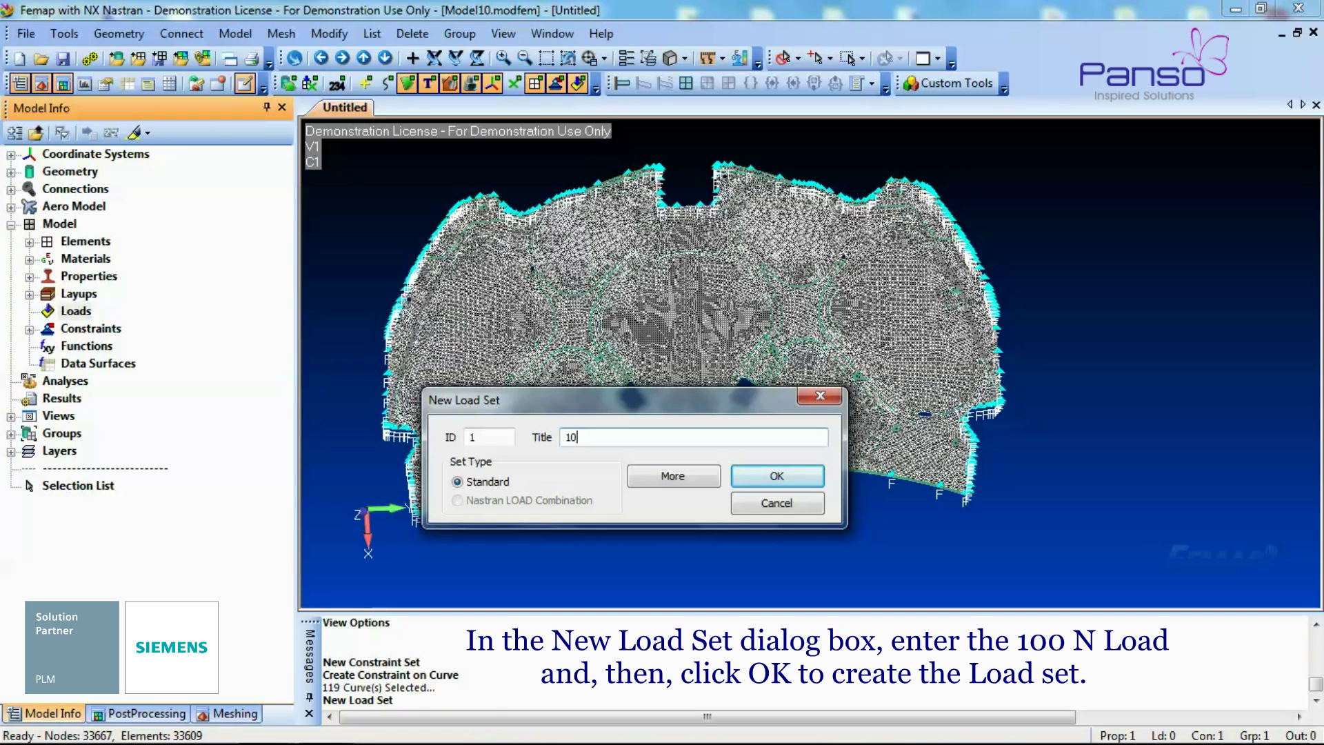
text(100N)
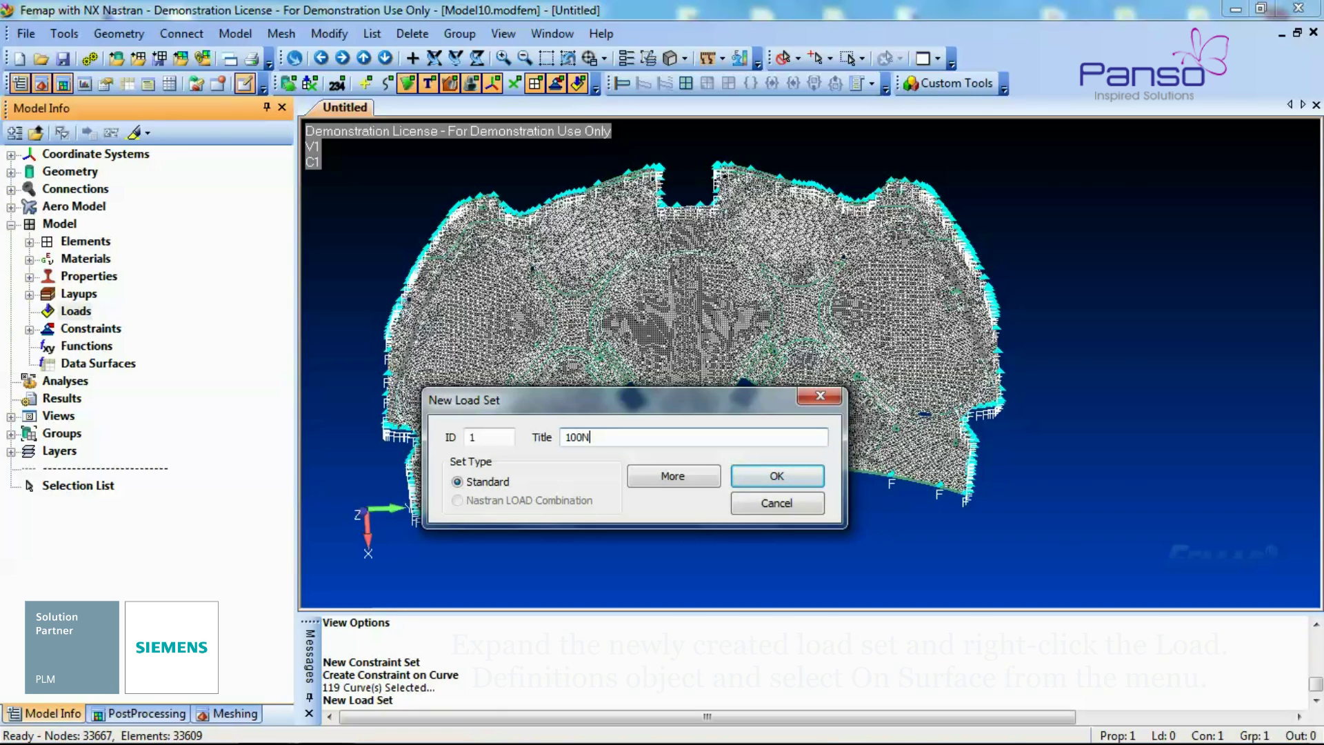
click(777, 477)
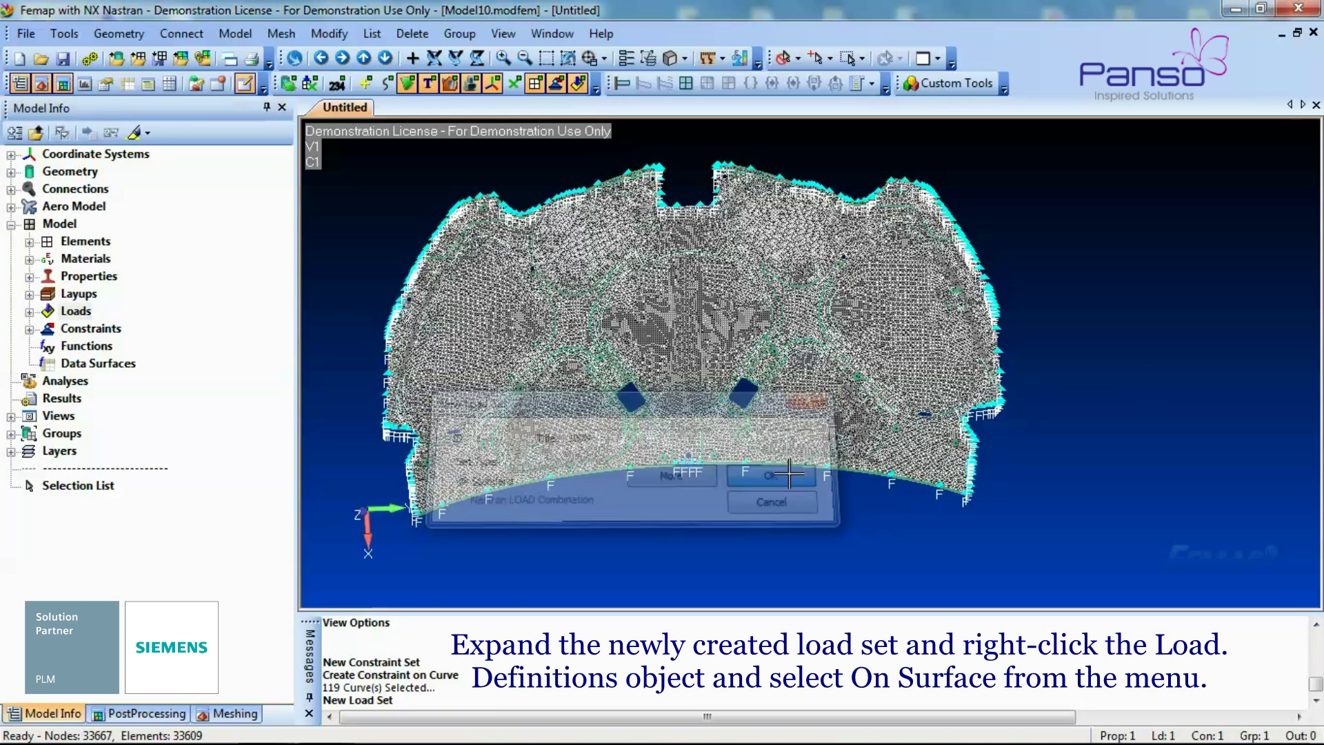
Step: Start an on-surface load in the 100N set and select the three surfaces of the panel's large left pad
click(29, 312)
click(48, 329)
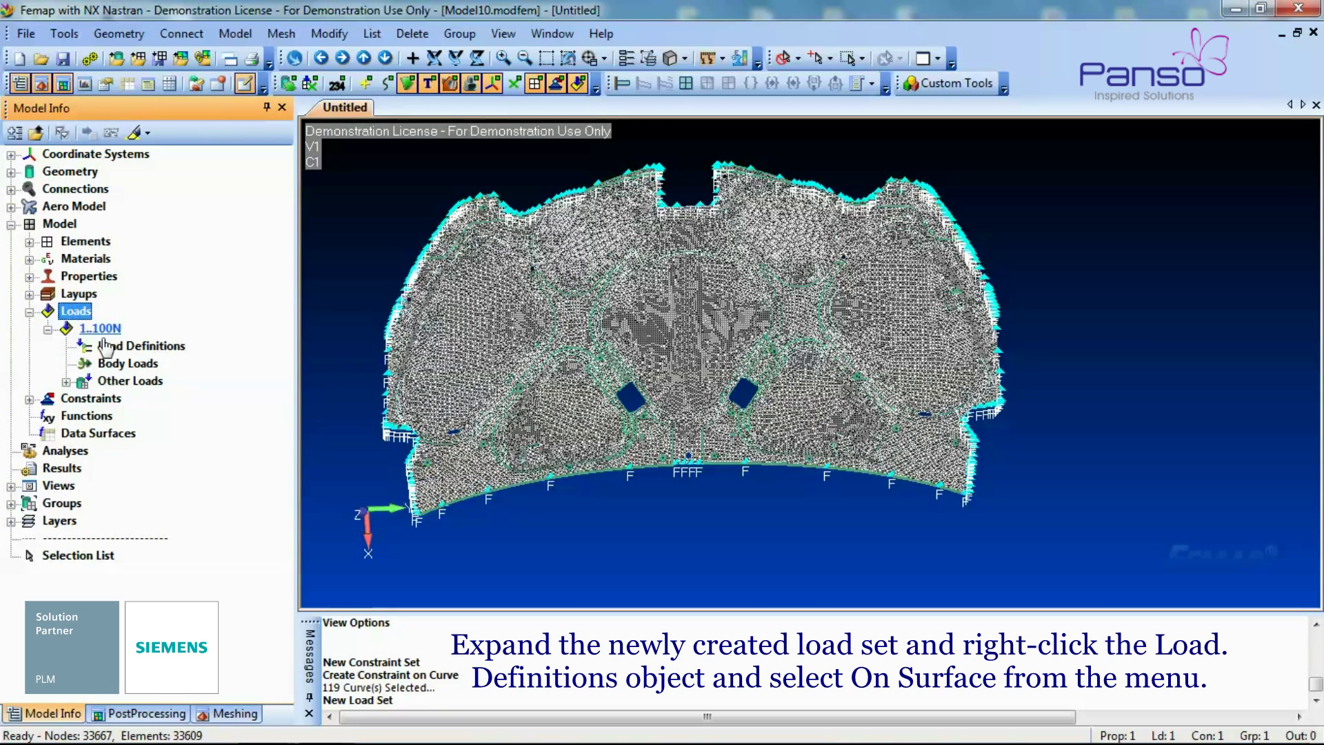
right_click(137, 352)
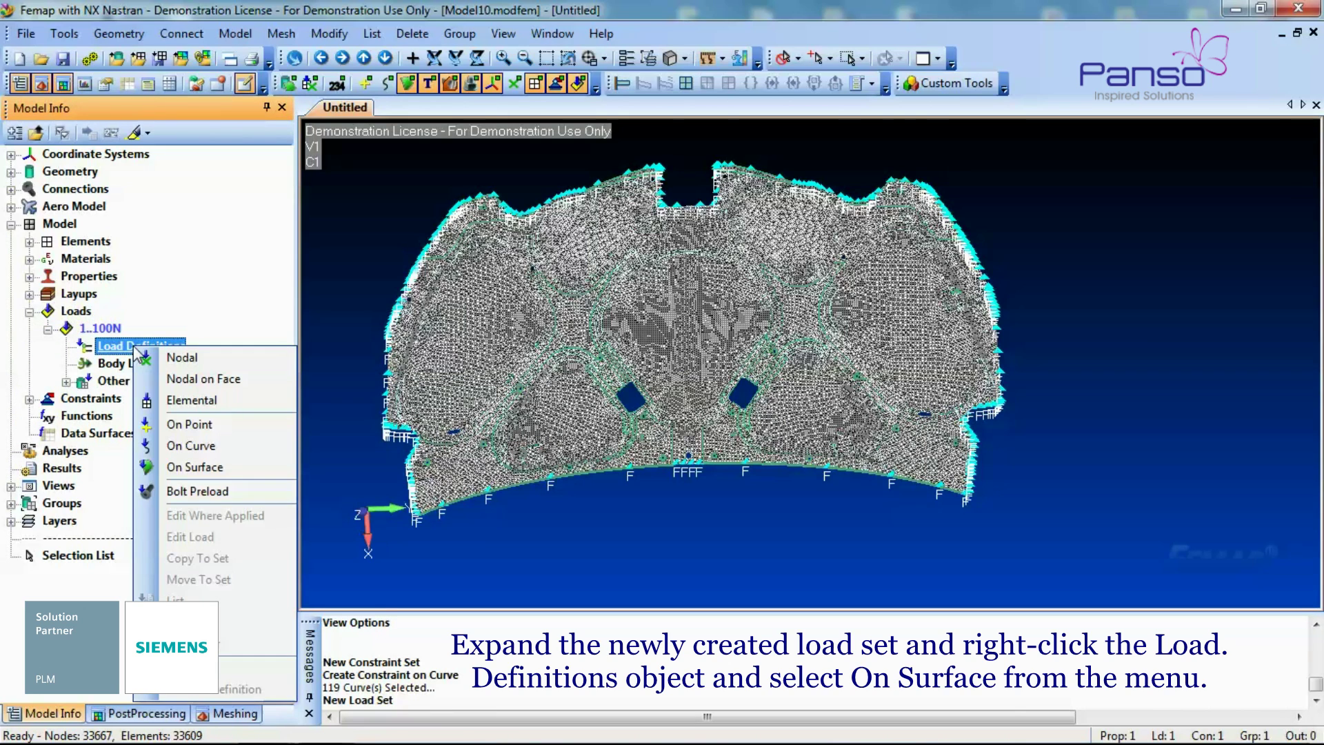
click(197, 467)
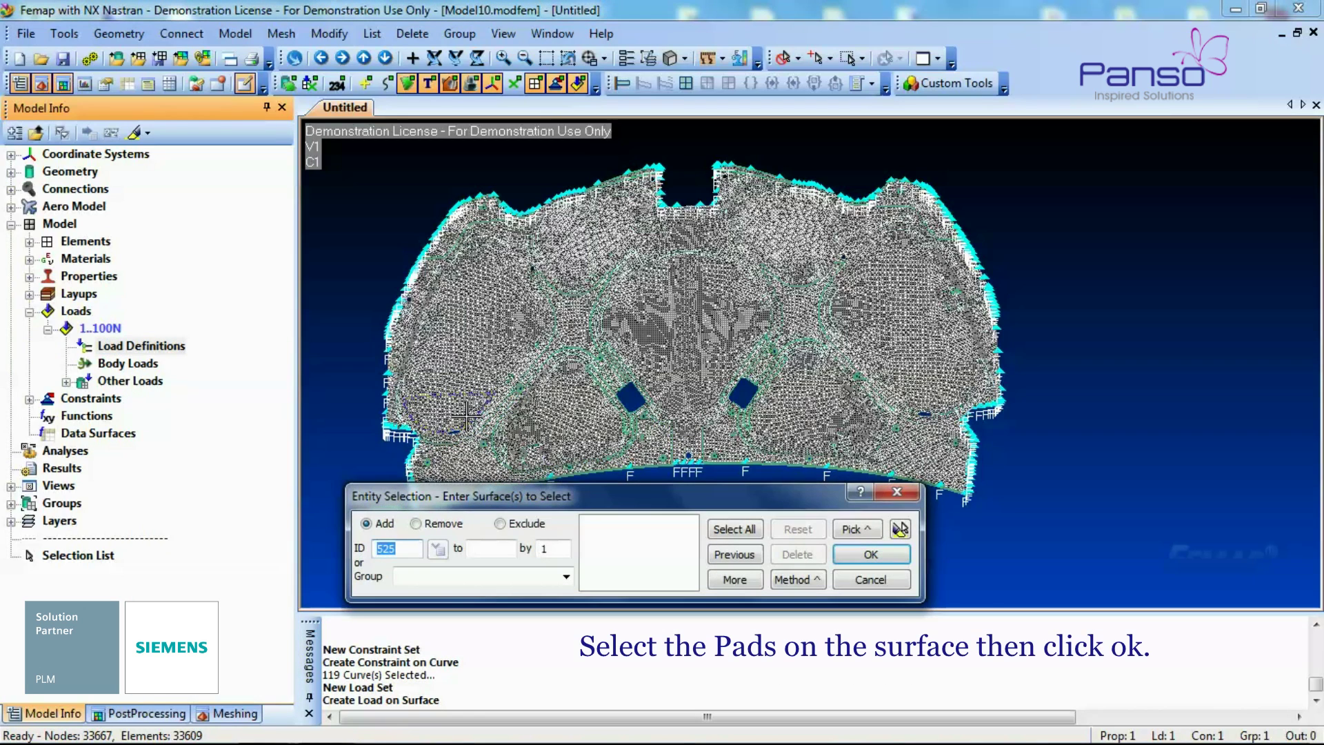
click(455, 397)
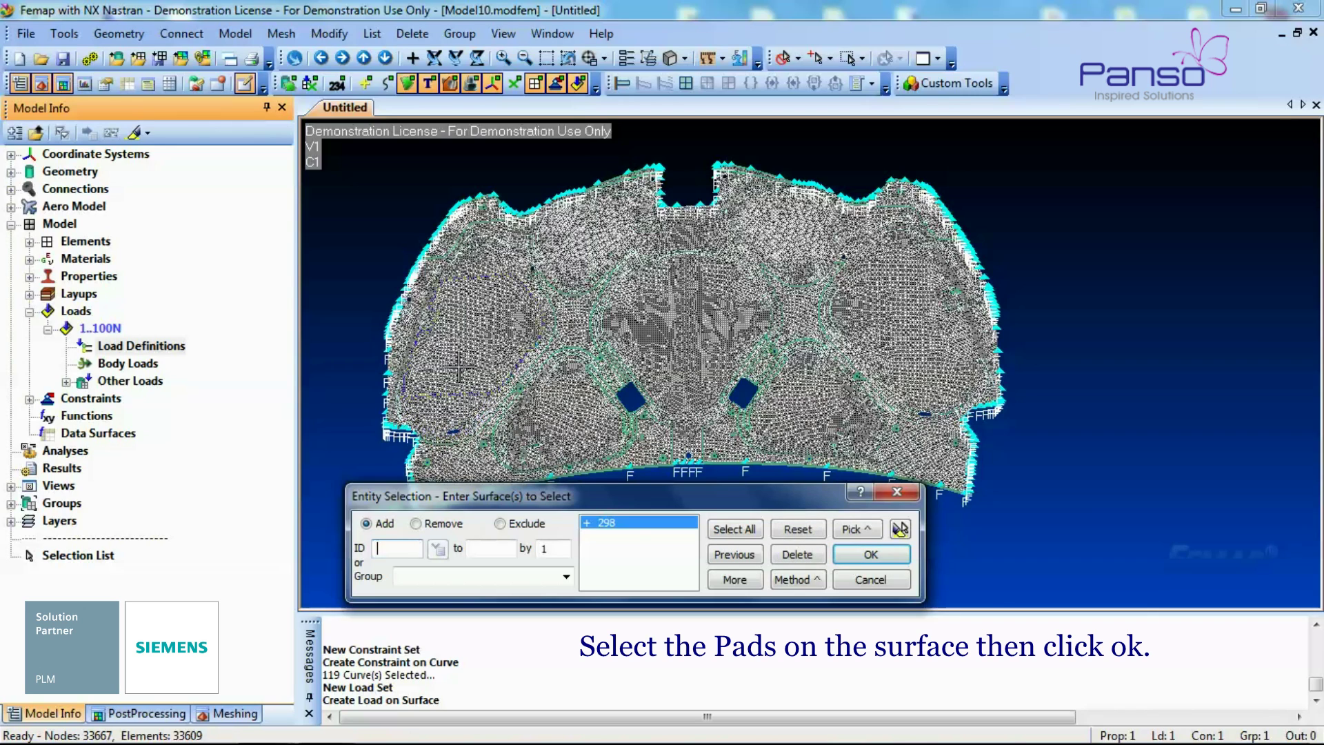
click(460, 364)
click(485, 267)
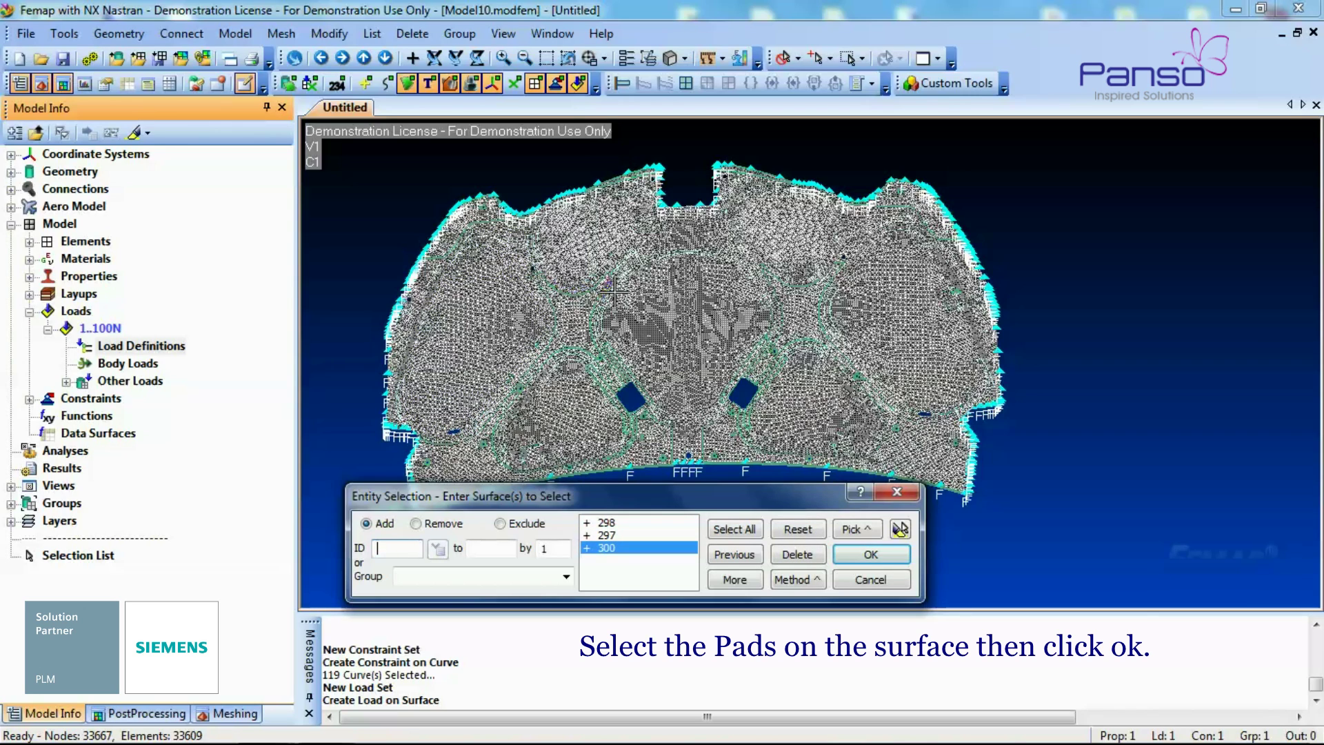
Step: Add the four surfaces of the central pad and the two small upper pads to the load's surface selection
click(650, 309)
click(699, 315)
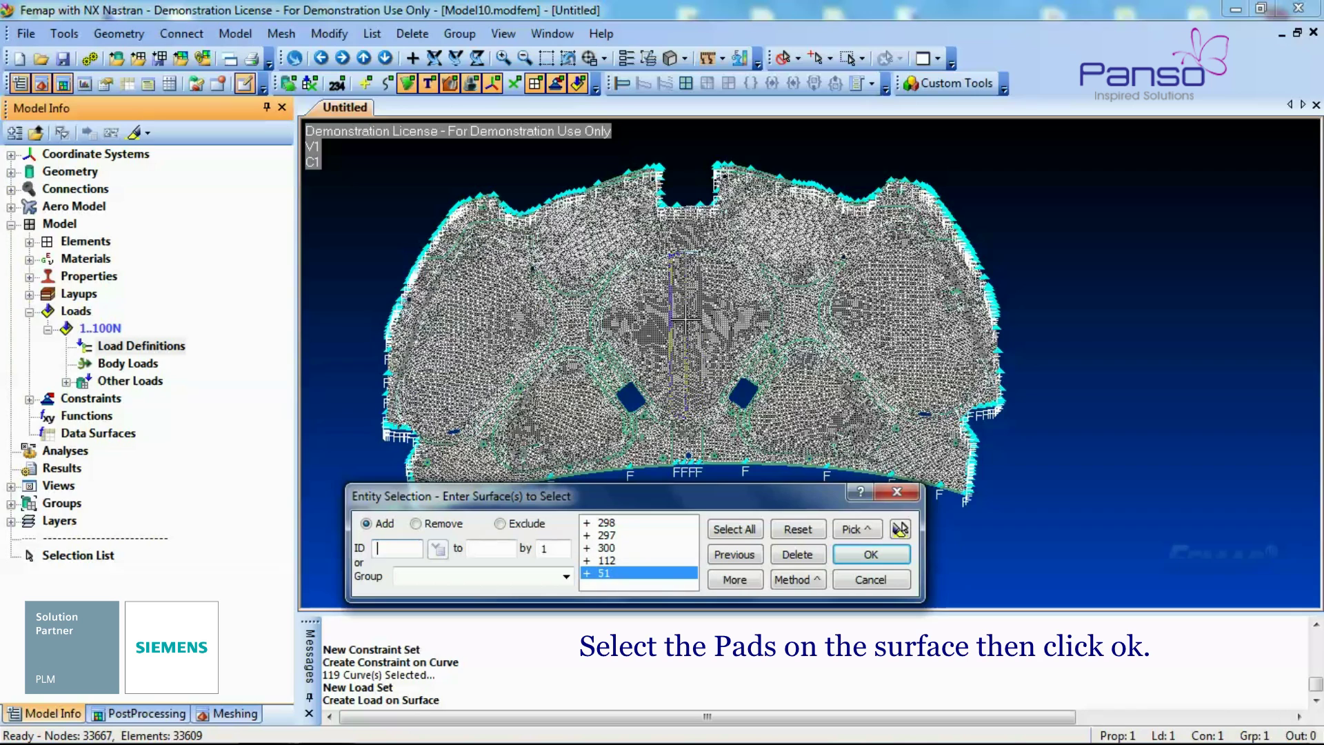
click(689, 318)
click(748, 279)
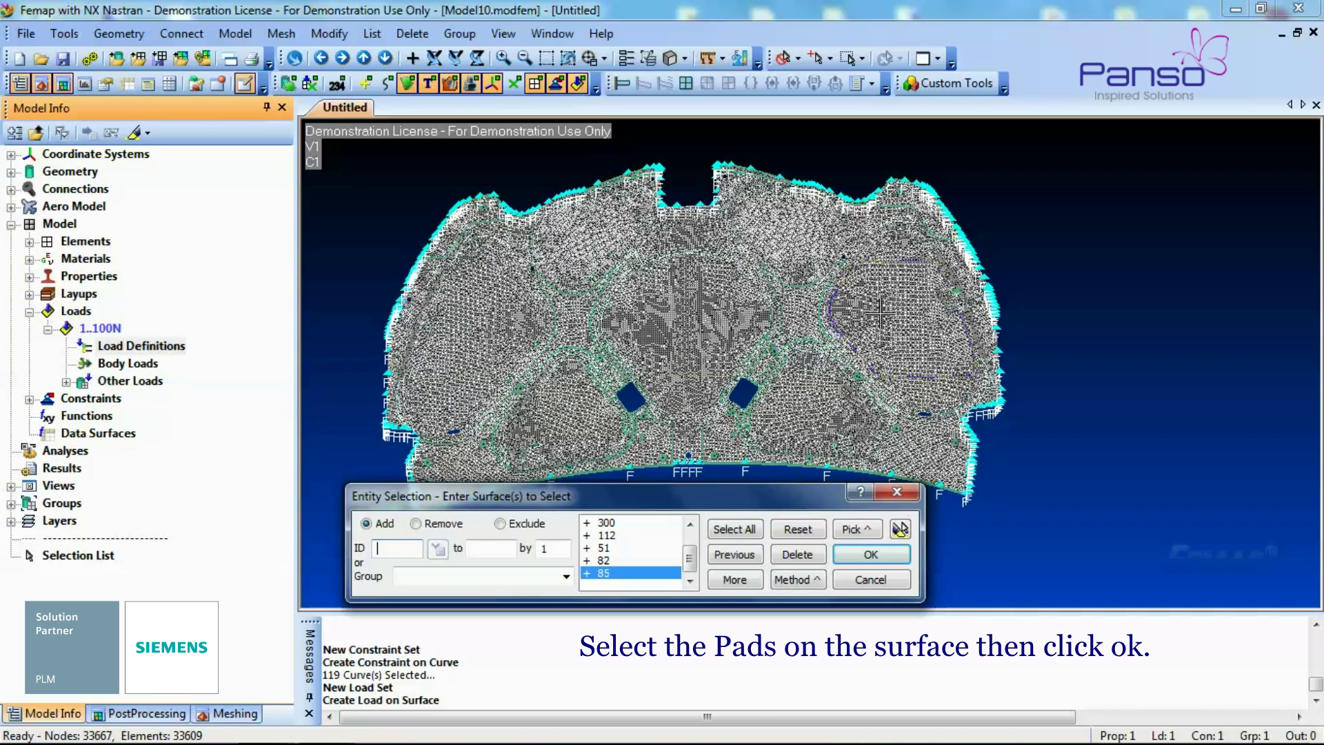
click(598, 239)
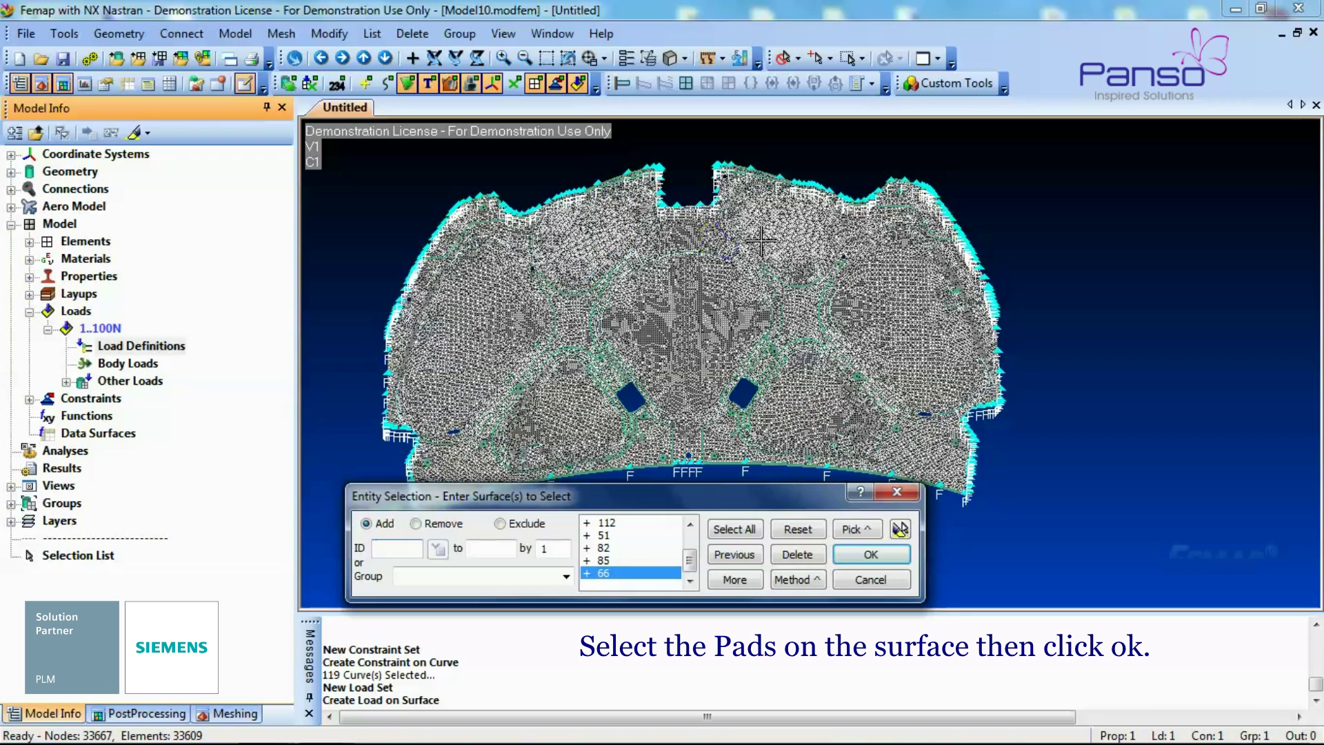
click(800, 234)
Step: Add the large right pad, both lower pads and the small surfaces beneath the central pad, and confirm the surface selection
click(907, 298)
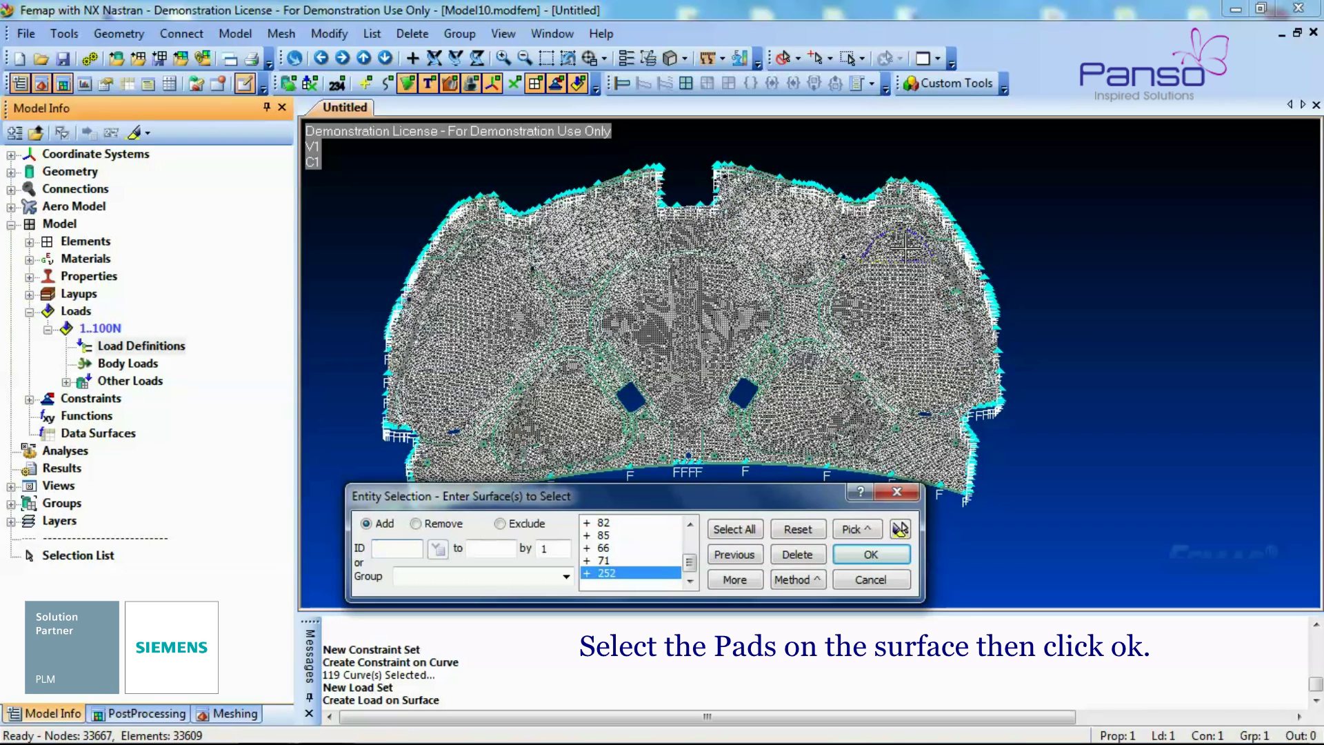
click(906, 247)
click(936, 387)
click(806, 396)
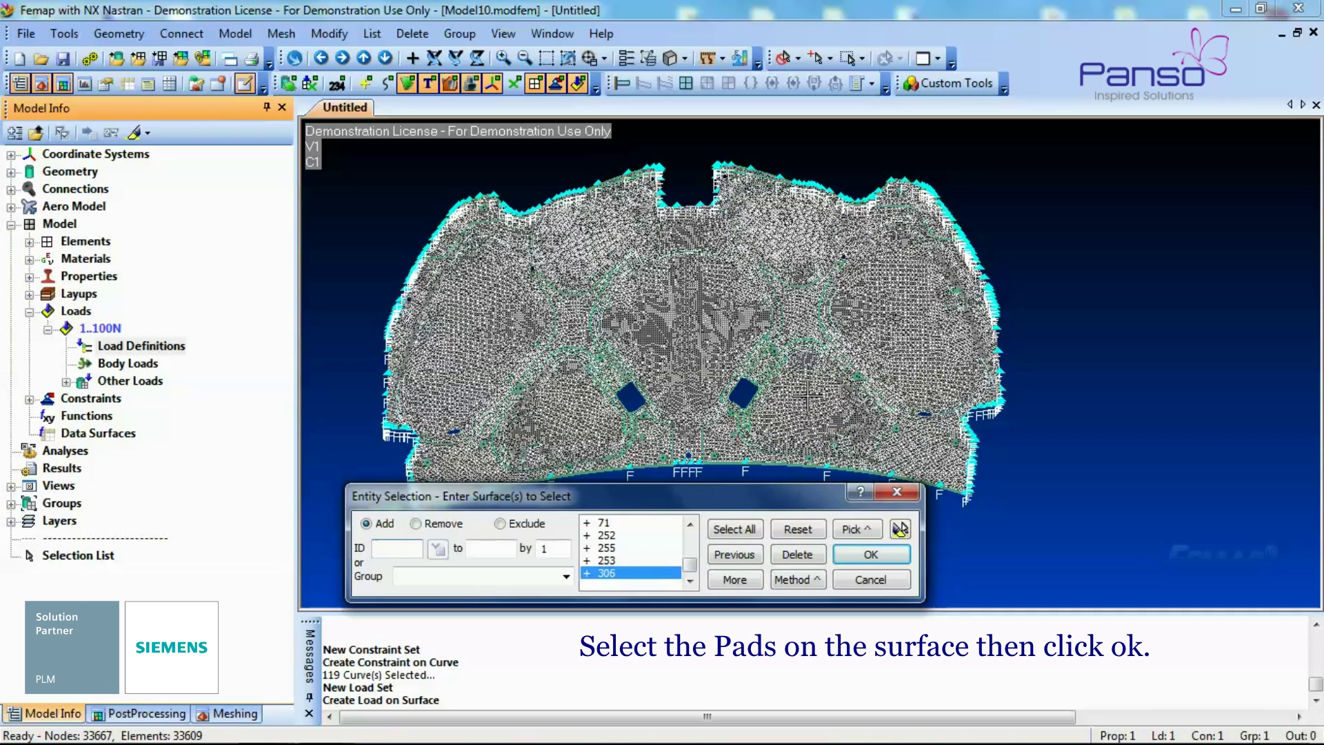
click(807, 366)
click(580, 421)
click(567, 377)
click(900, 529)
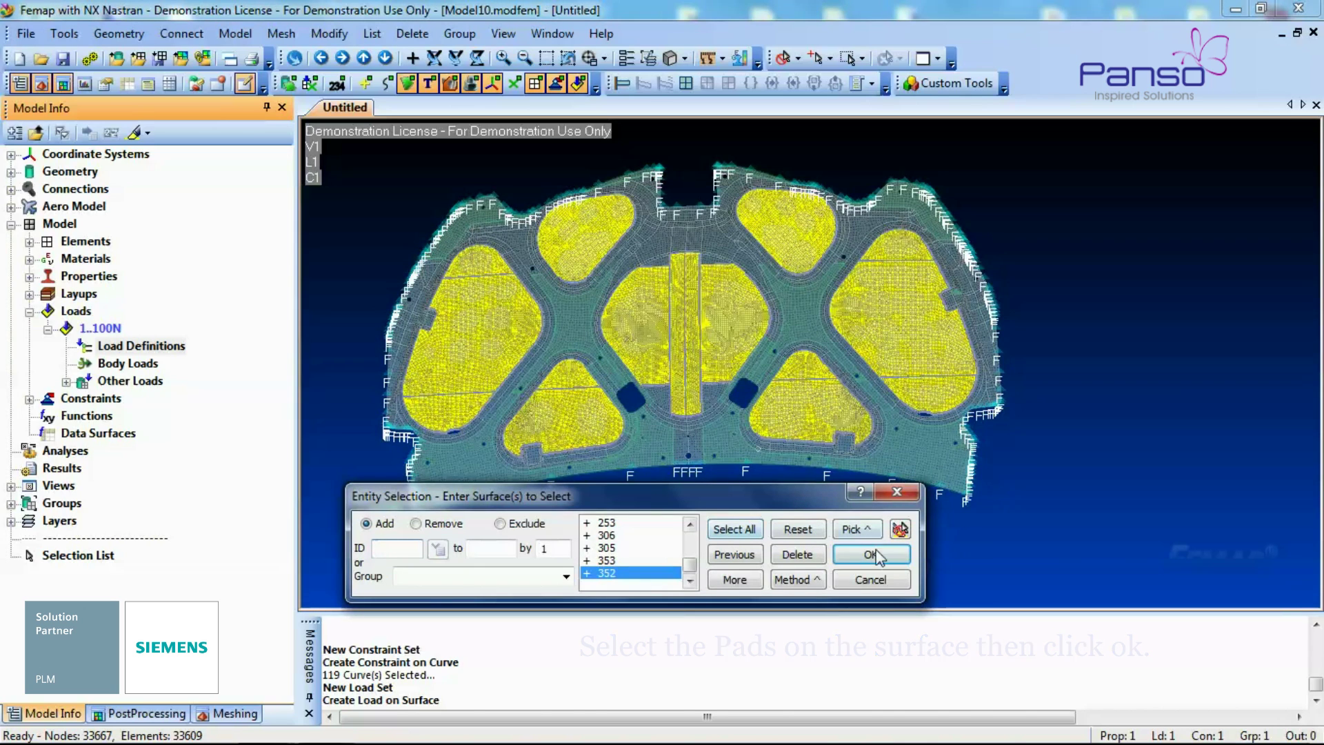
click(661, 399)
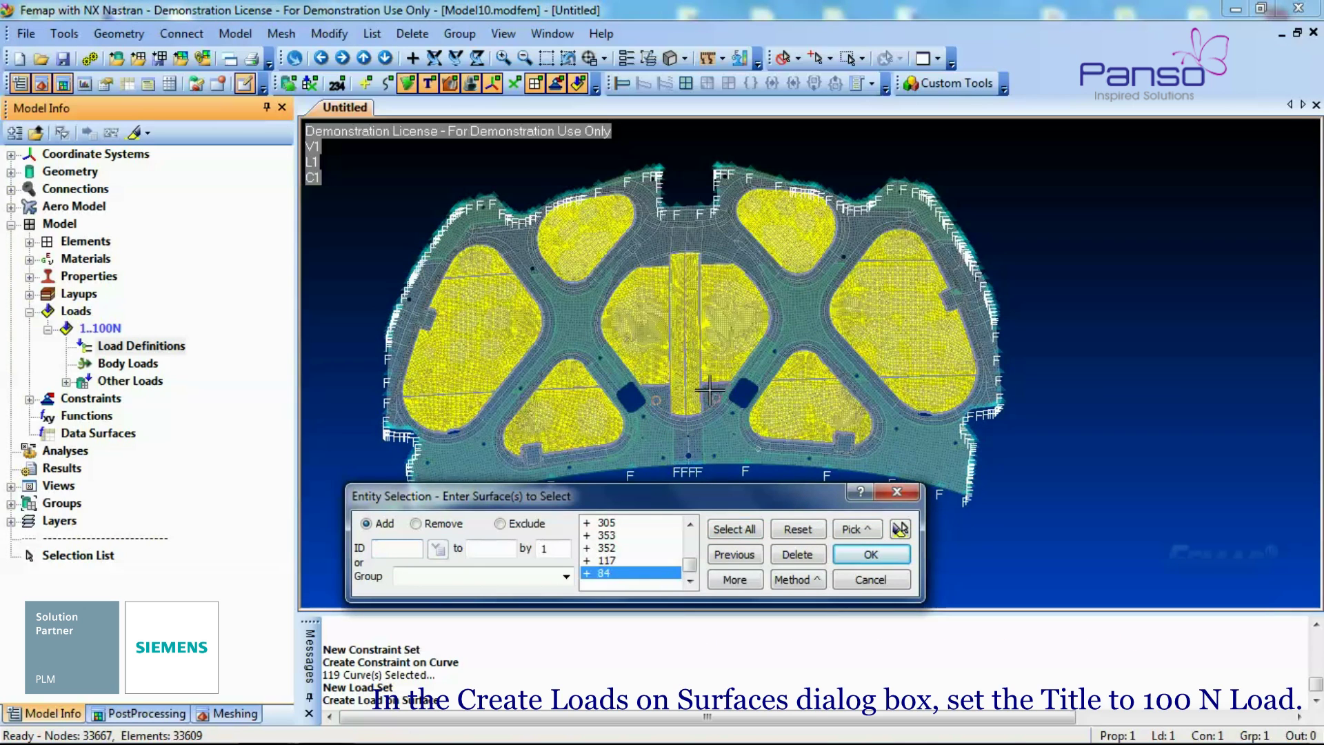
click(870, 554)
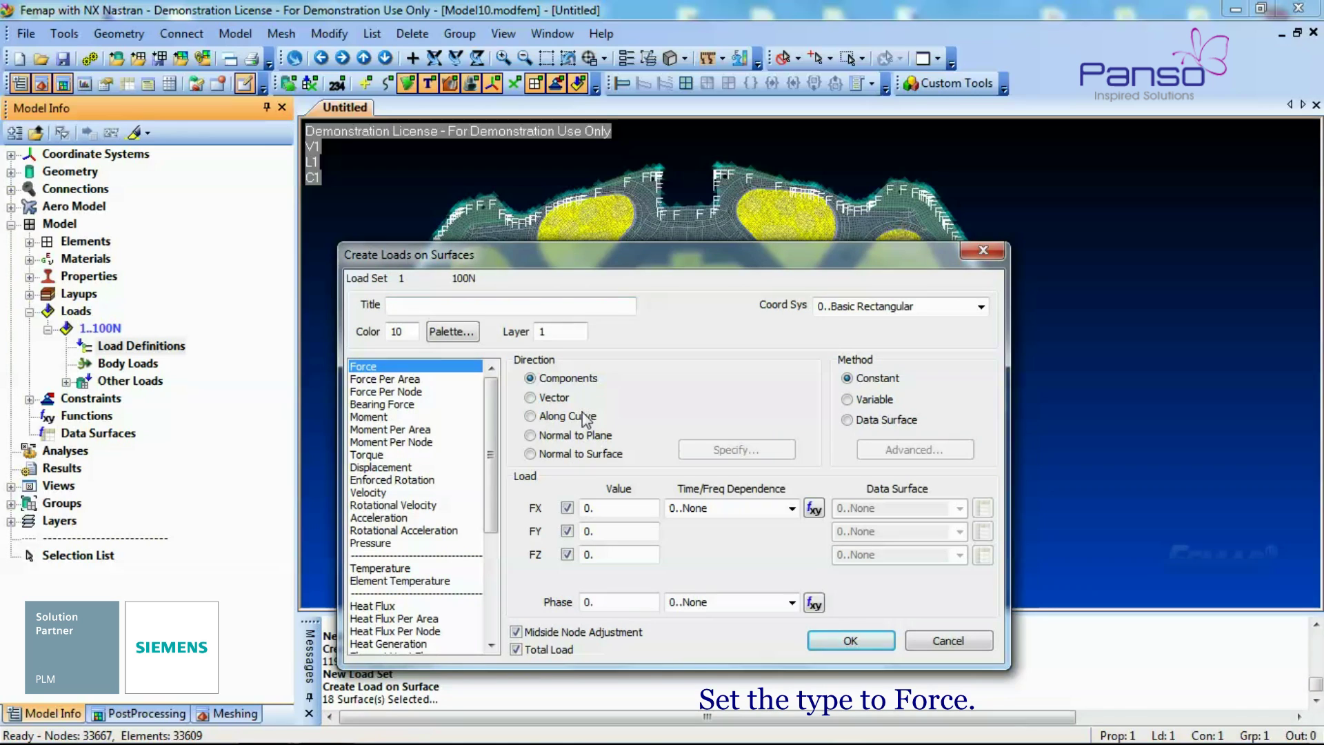
Step: Create the surface force load titled 100 N with constant components and FZ set to -100
click(566, 304)
double_click(586, 556)
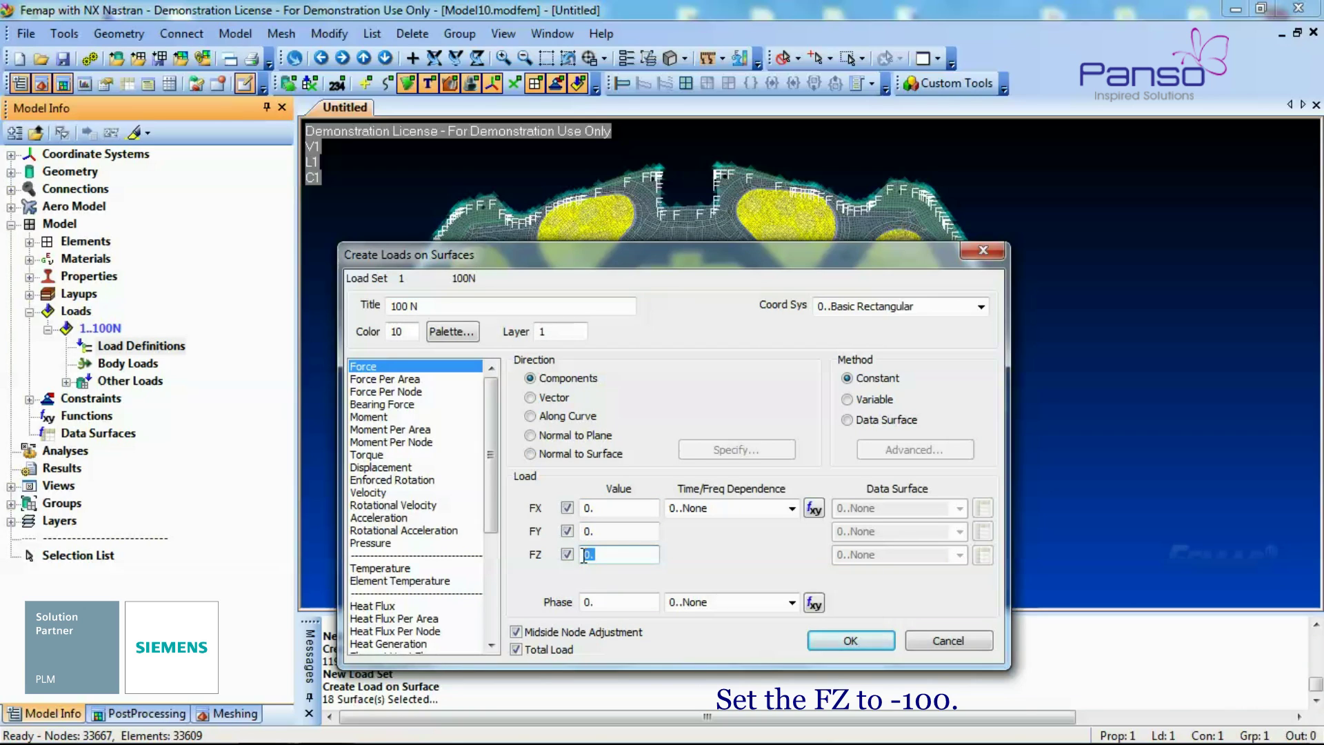
text(-100)
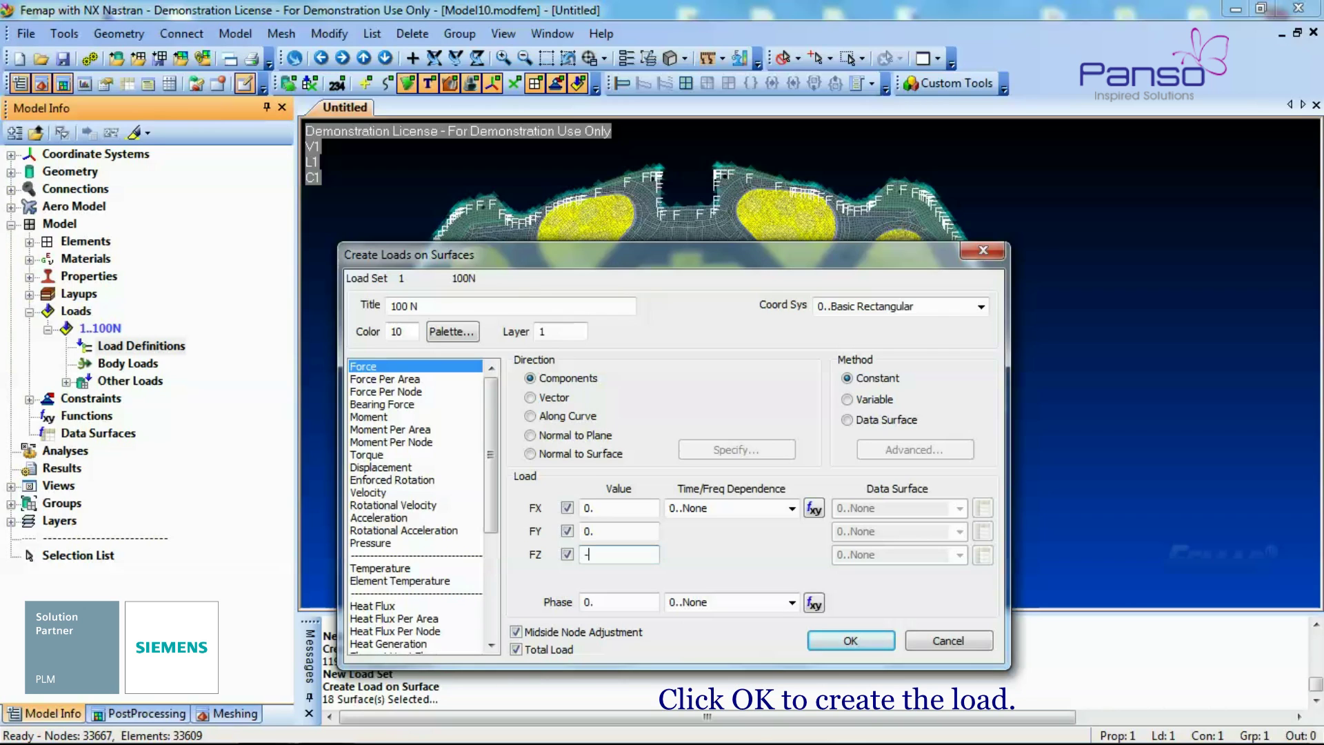
click(818, 641)
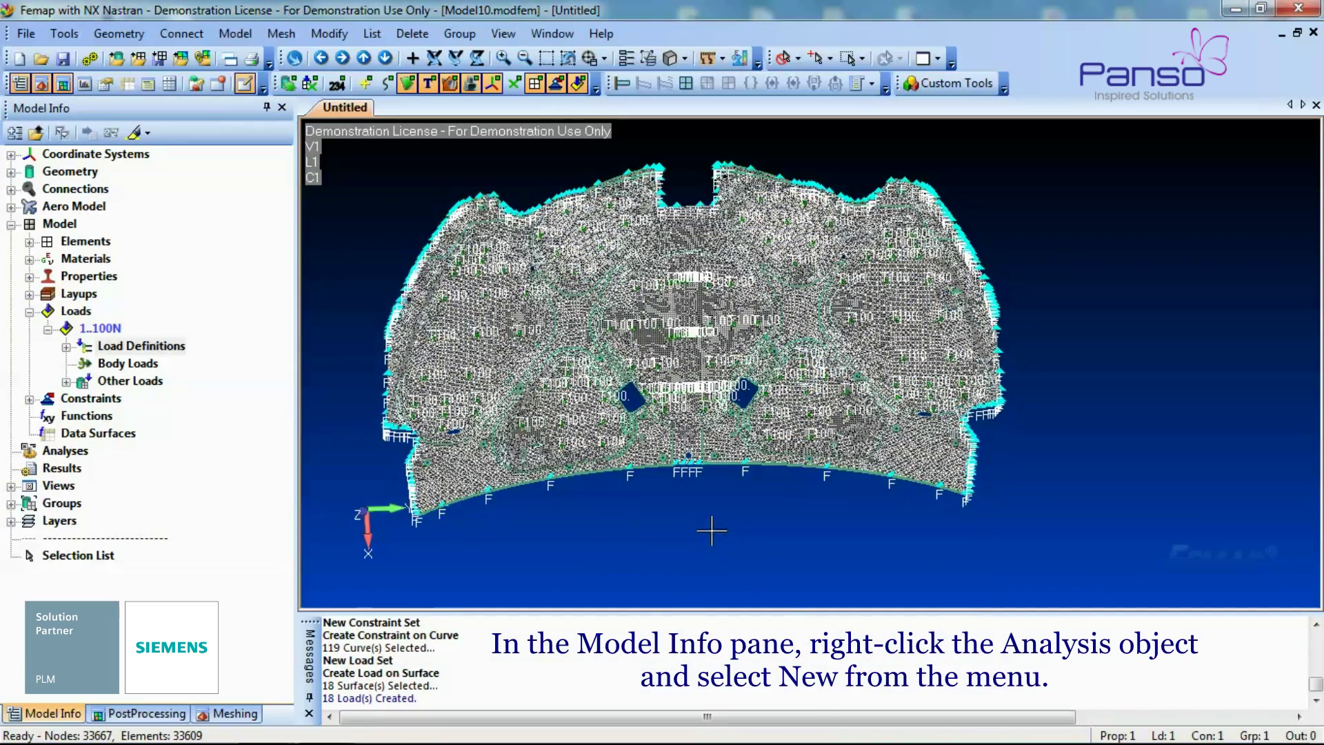
Step: Create an NX Nastran static analysis set titled Linear Static and run the analysis
middle_drag(712, 531, 624, 436)
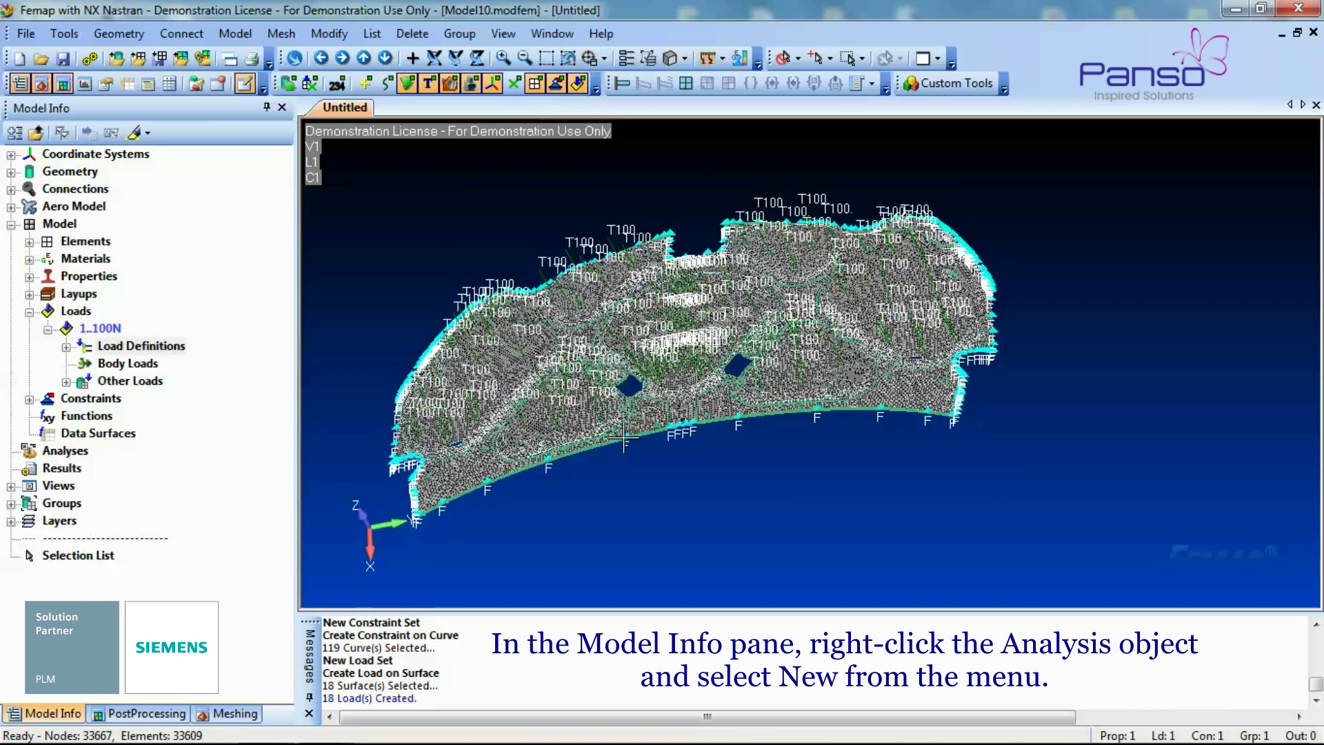
right_click(69, 451)
click(97, 467)
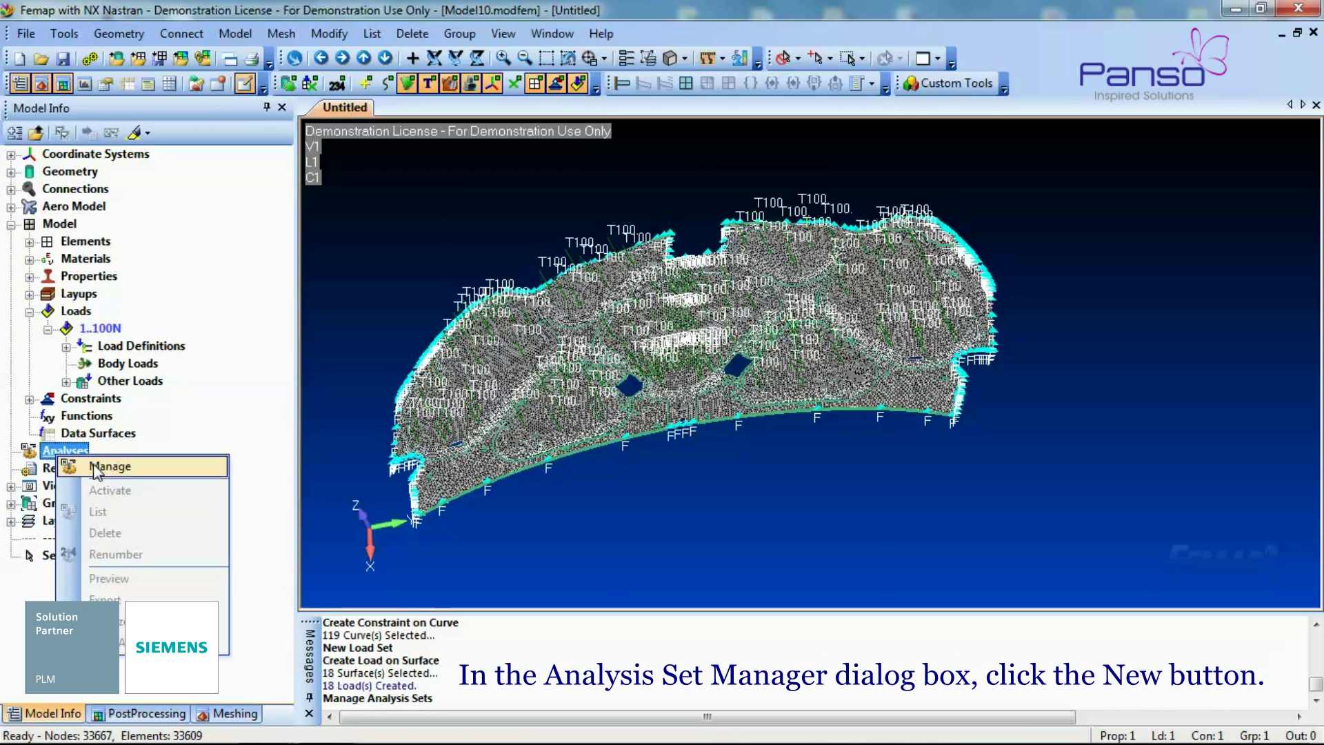
click(820, 500)
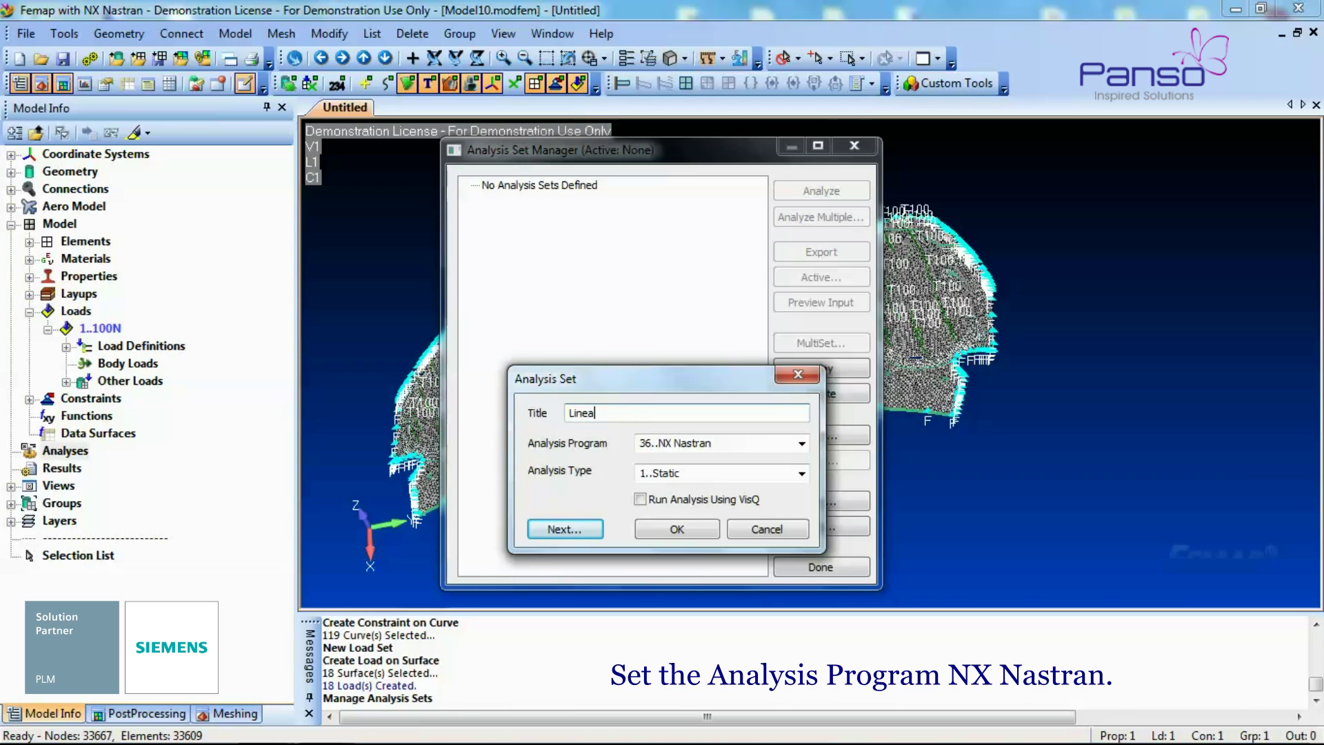
text(Static)
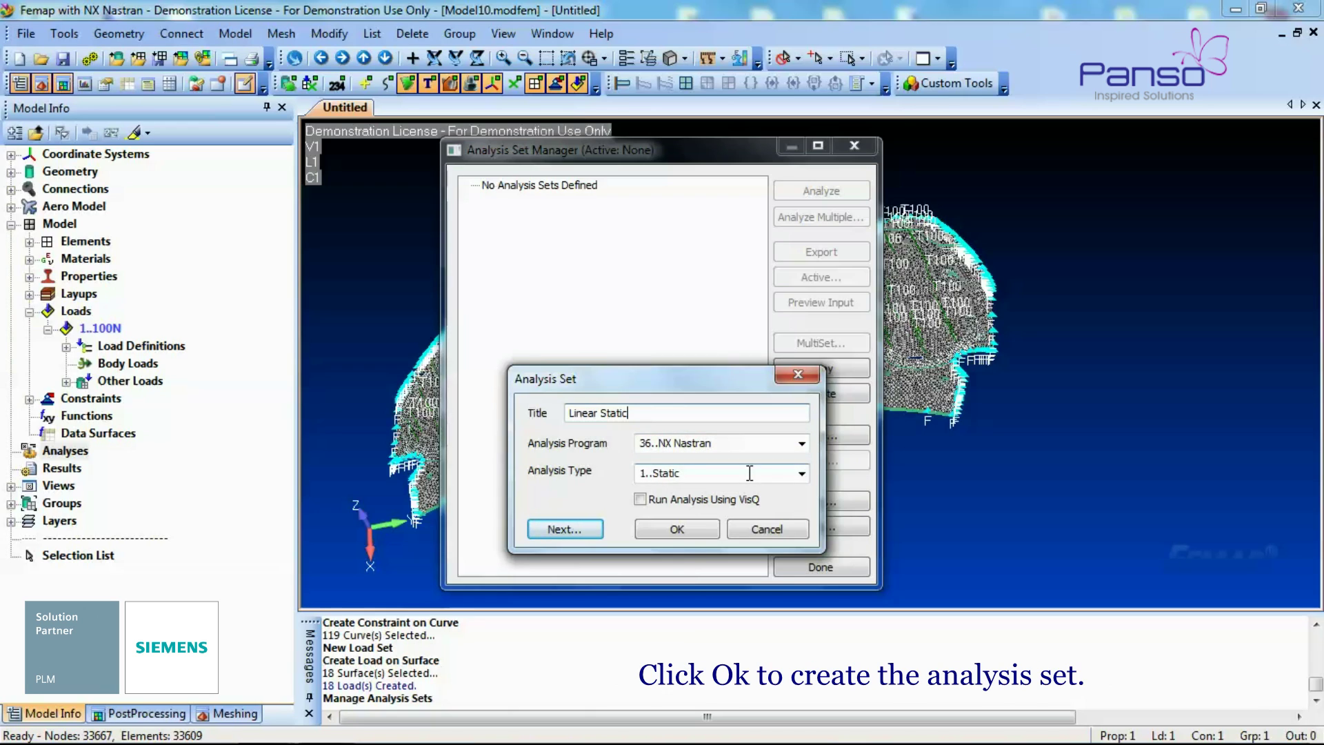
click(697, 527)
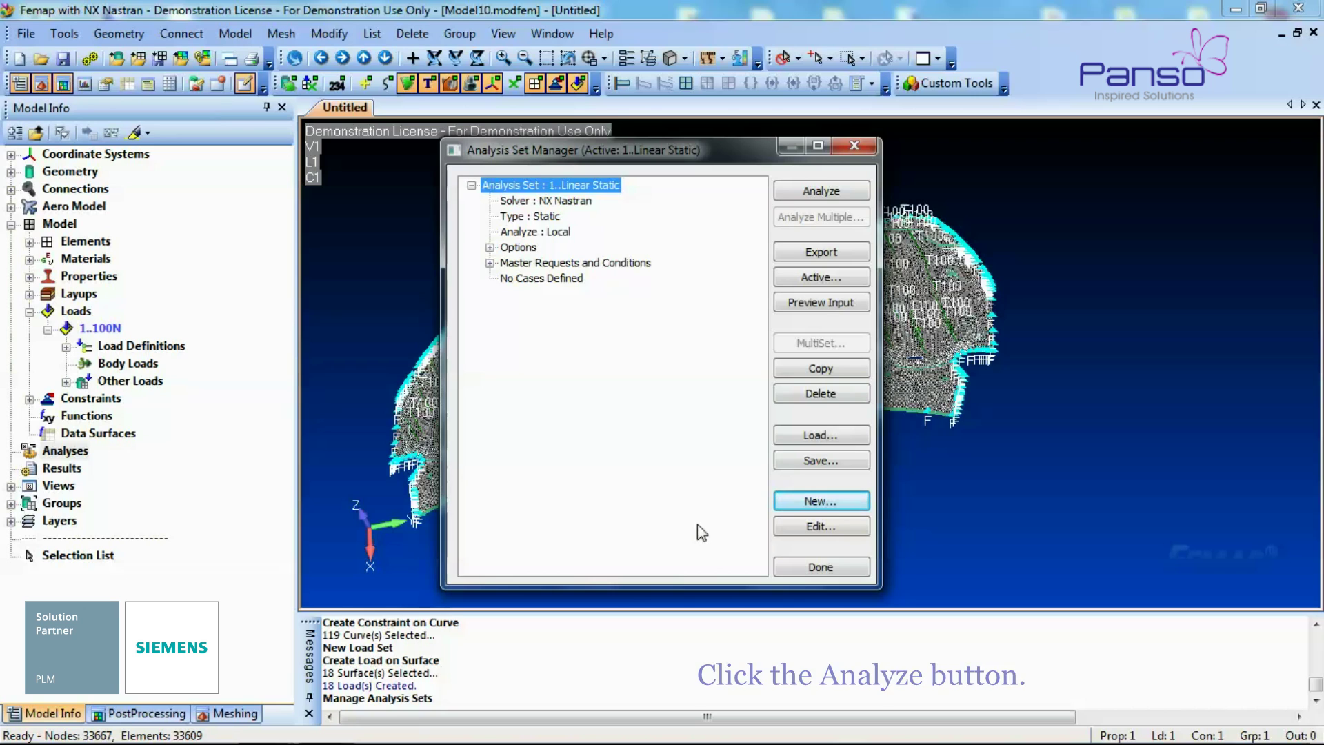
click(828, 195)
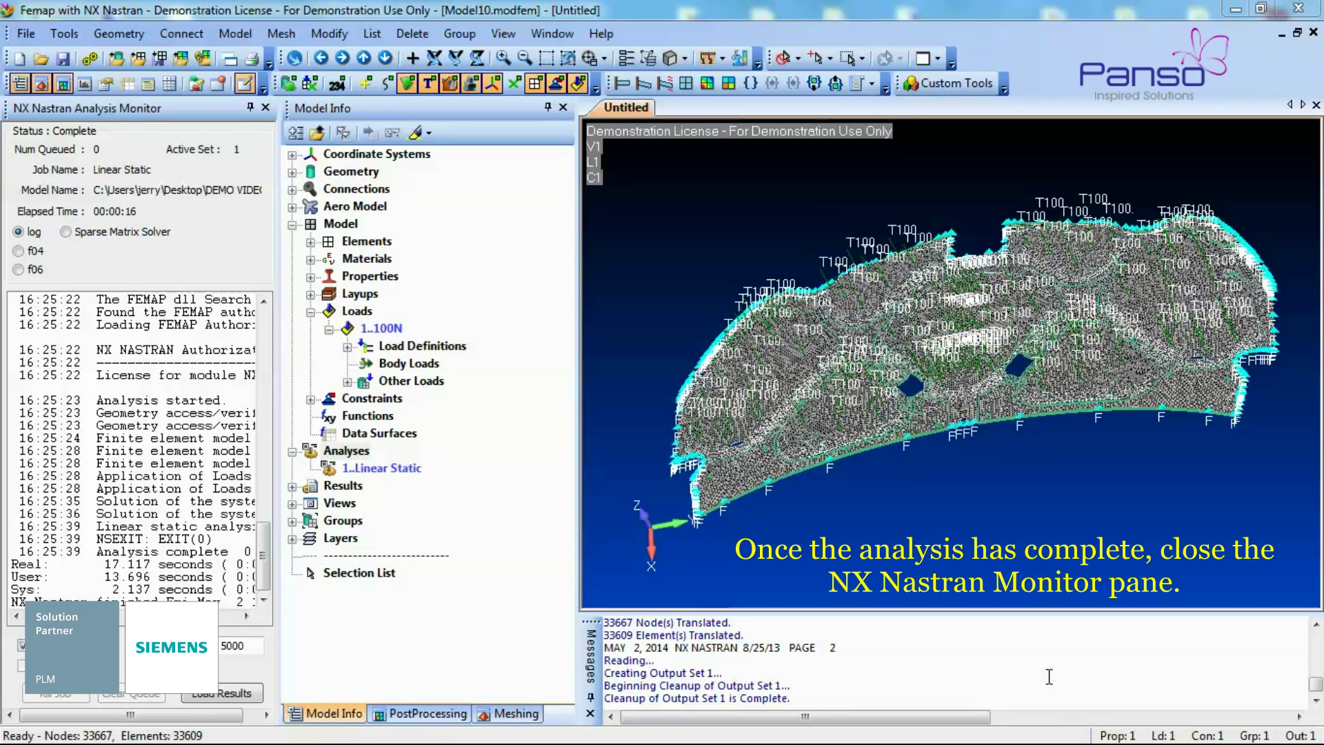
Step: Close the NX Nastran analysis monitor and hide the load and constraint symbols on the panel
click(265, 107)
middle_drag(386, 524, 533, 111)
click(557, 84)
click(577, 83)
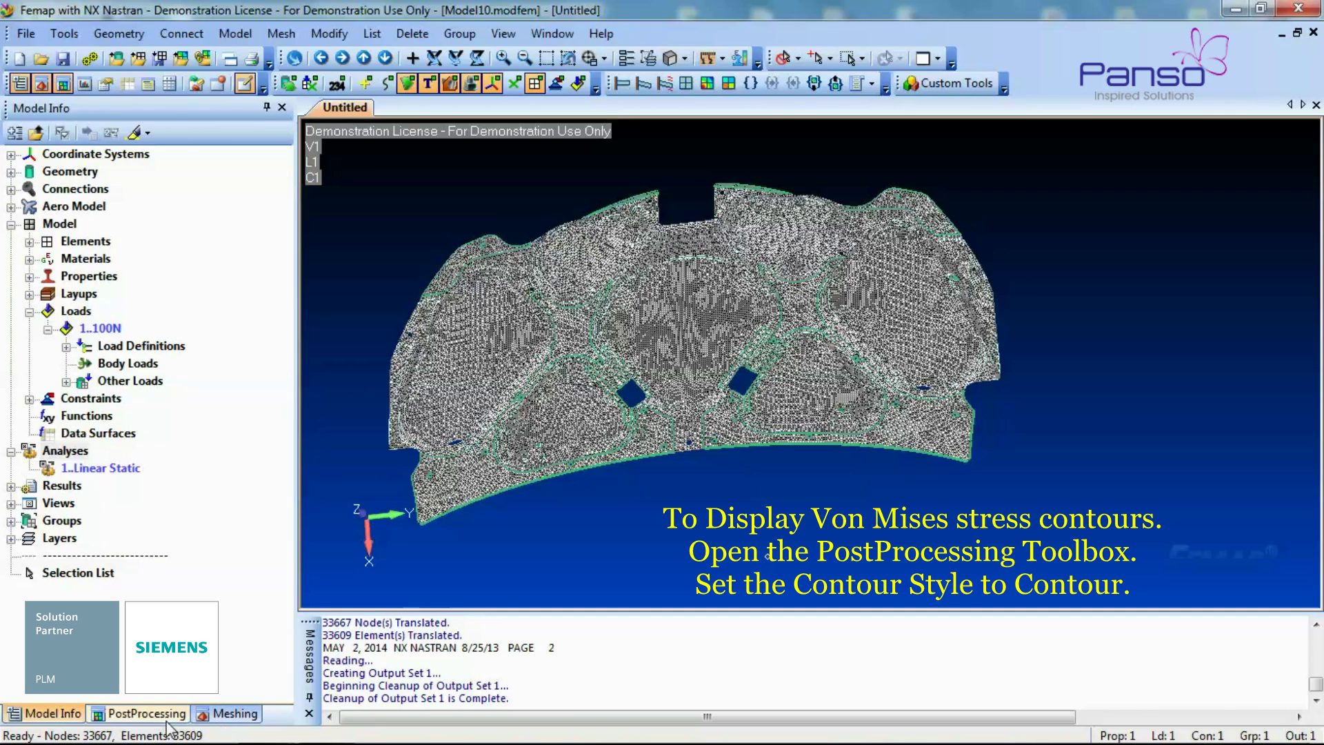
Step: Set the contour style in the post-processing settings to Contour to plot the analysis results on the panel
click(140, 713)
click(7, 173)
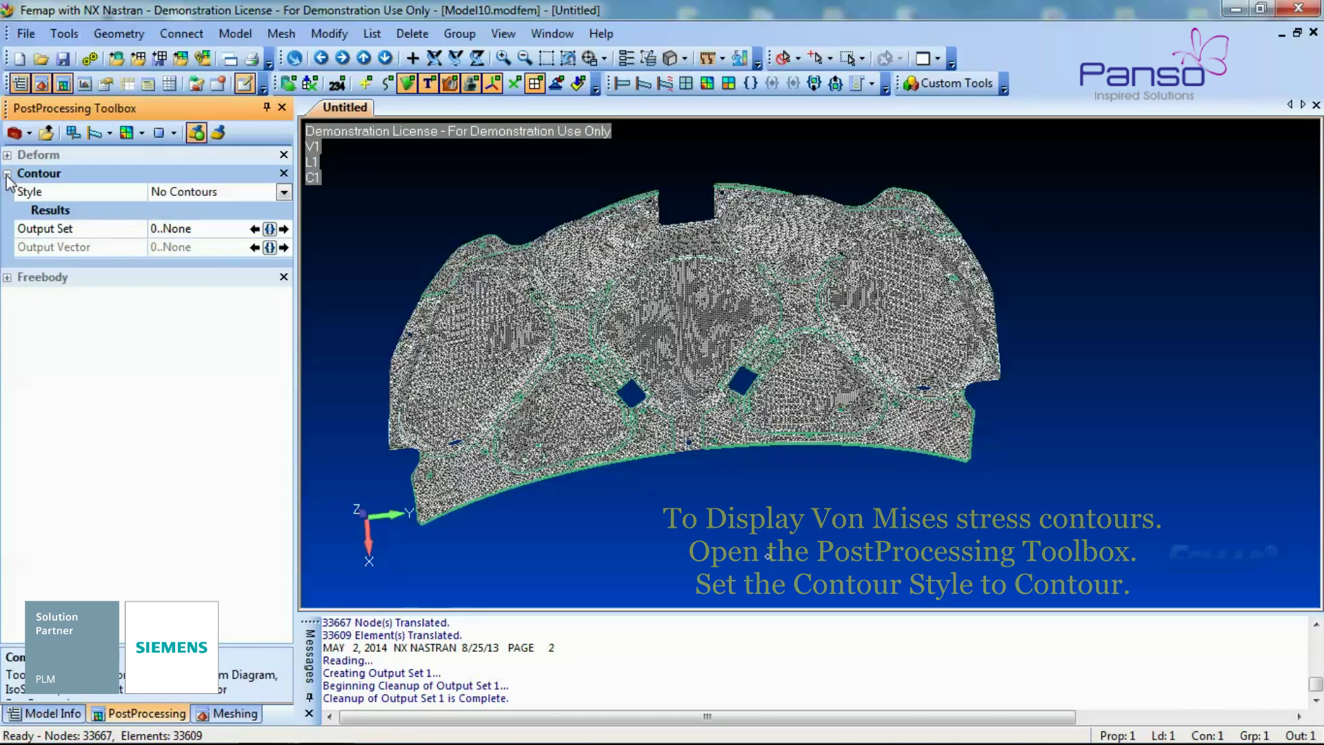
click(207, 192)
click(283, 191)
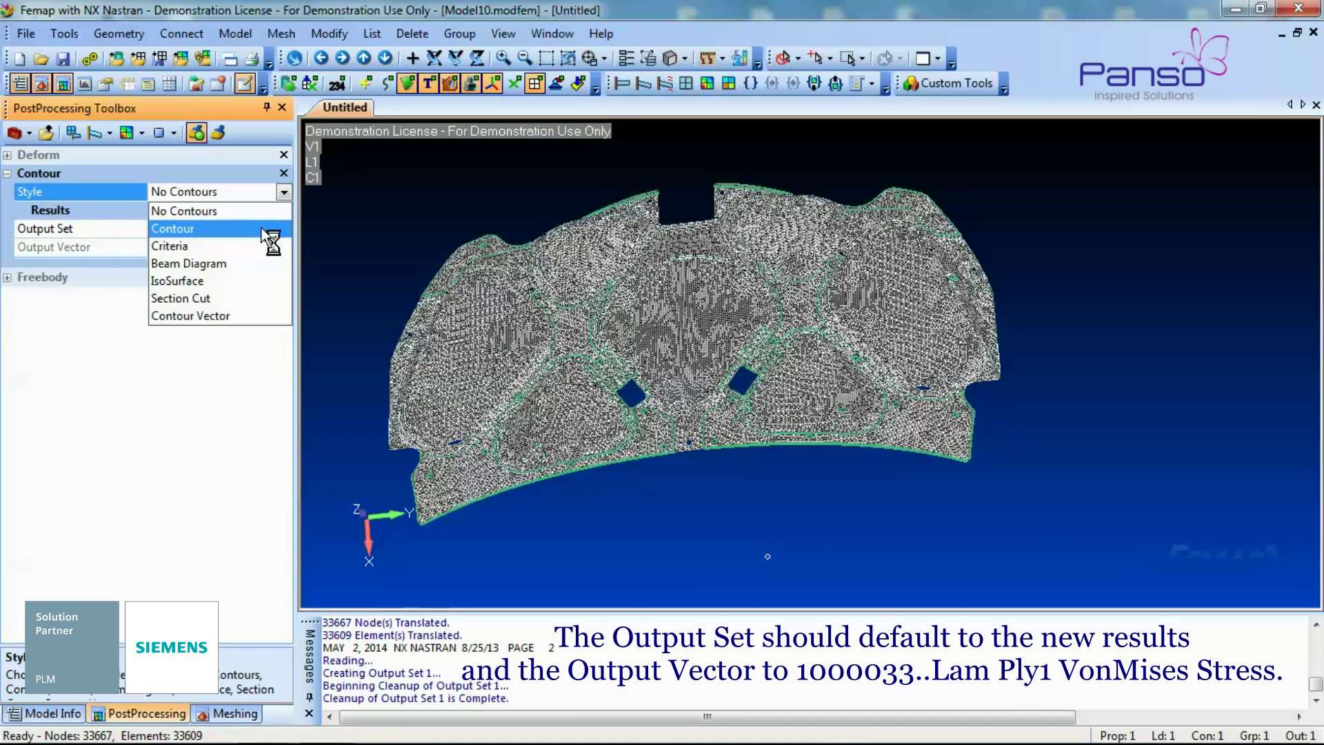
click(262, 228)
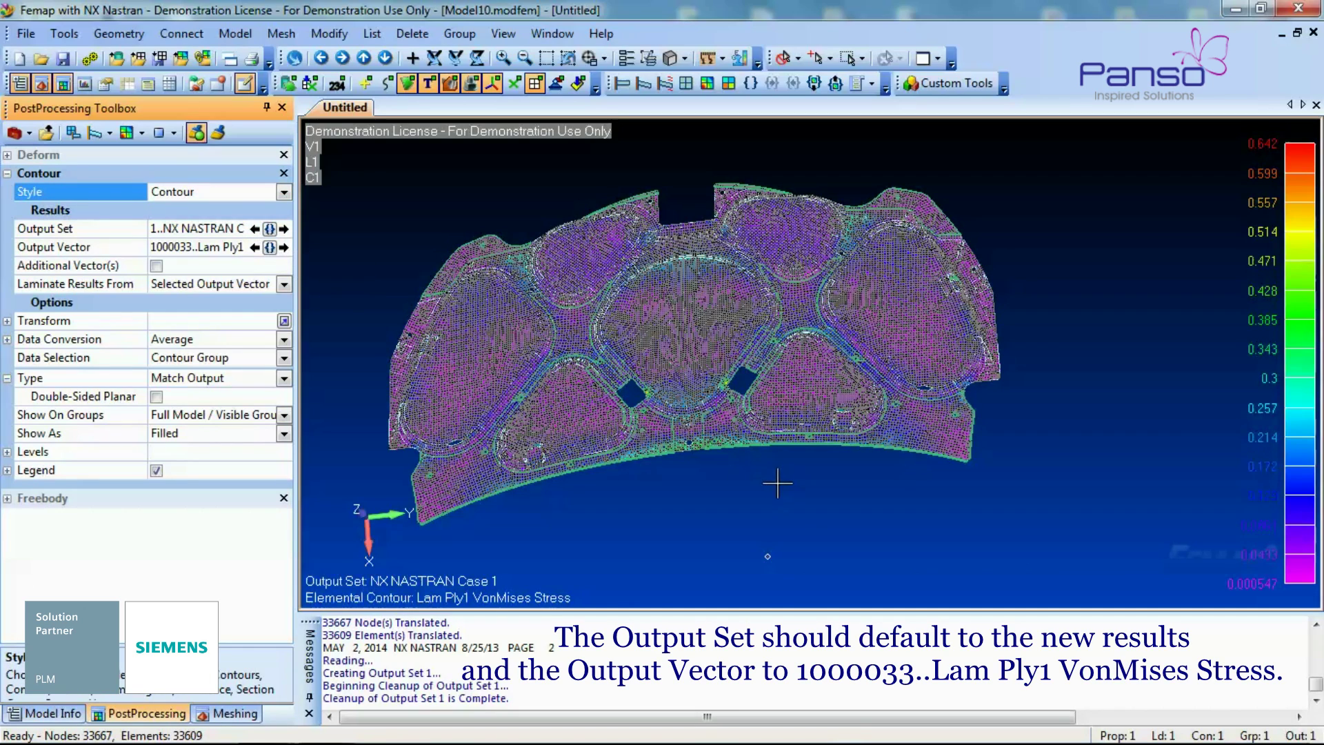
Step: Change the contour's output vector to 6060..Laminate Max Failure Index for the whole panel
middle_drag(777, 562, 781, 535)
scroll(786, 552, up, 5)
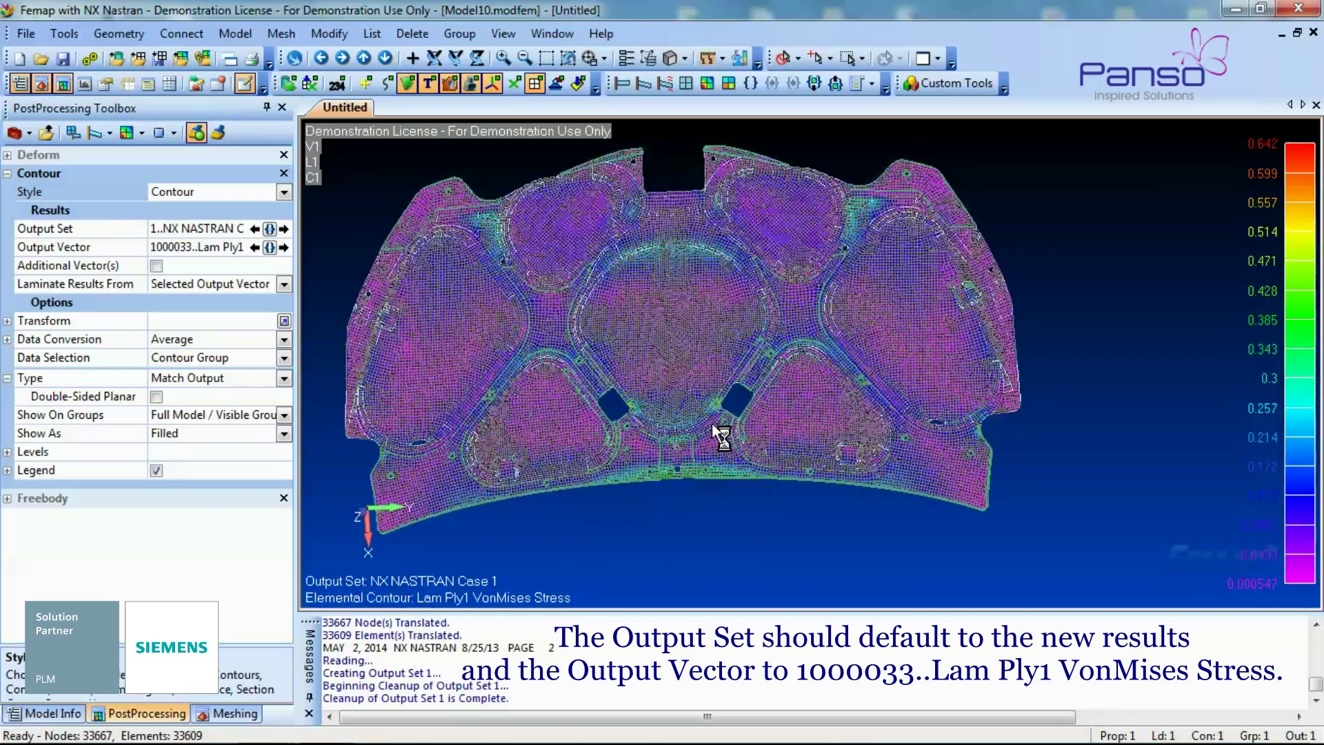
scroll(572, 449, up, 4)
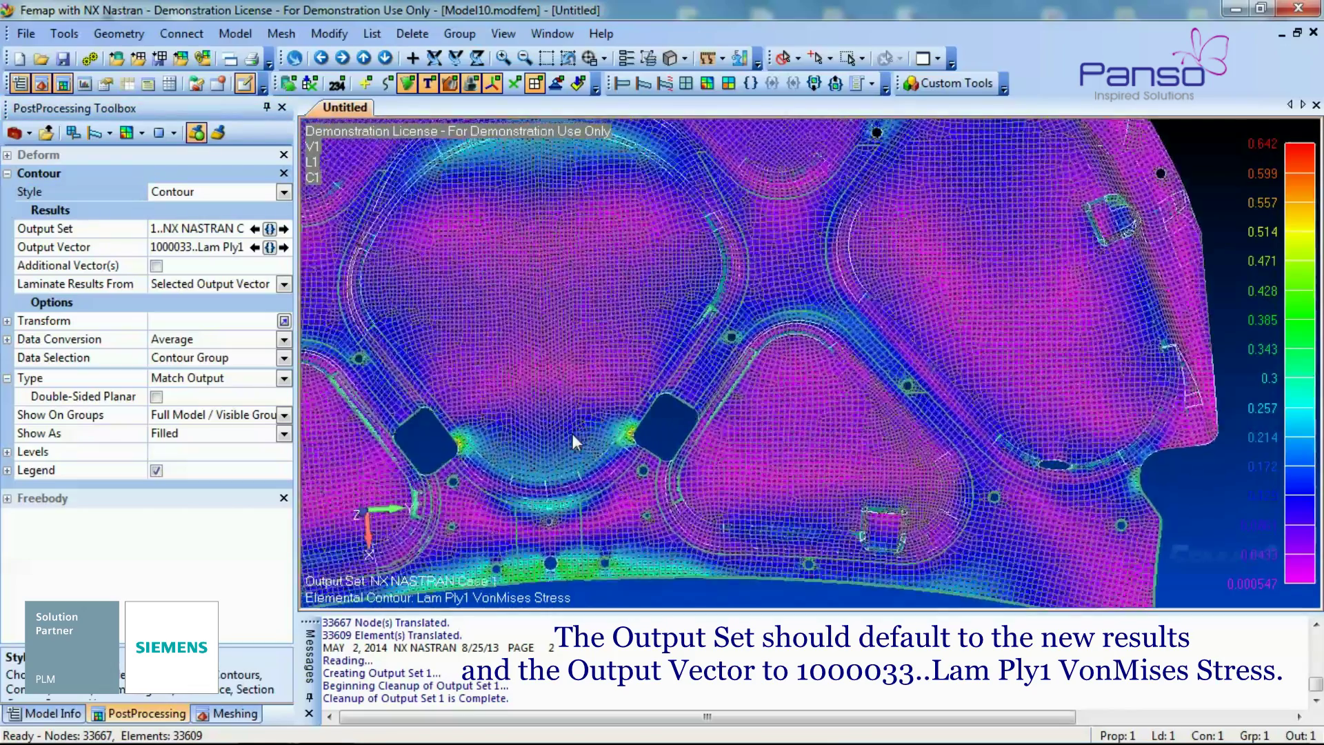
middle_drag(572, 433, 588, 407)
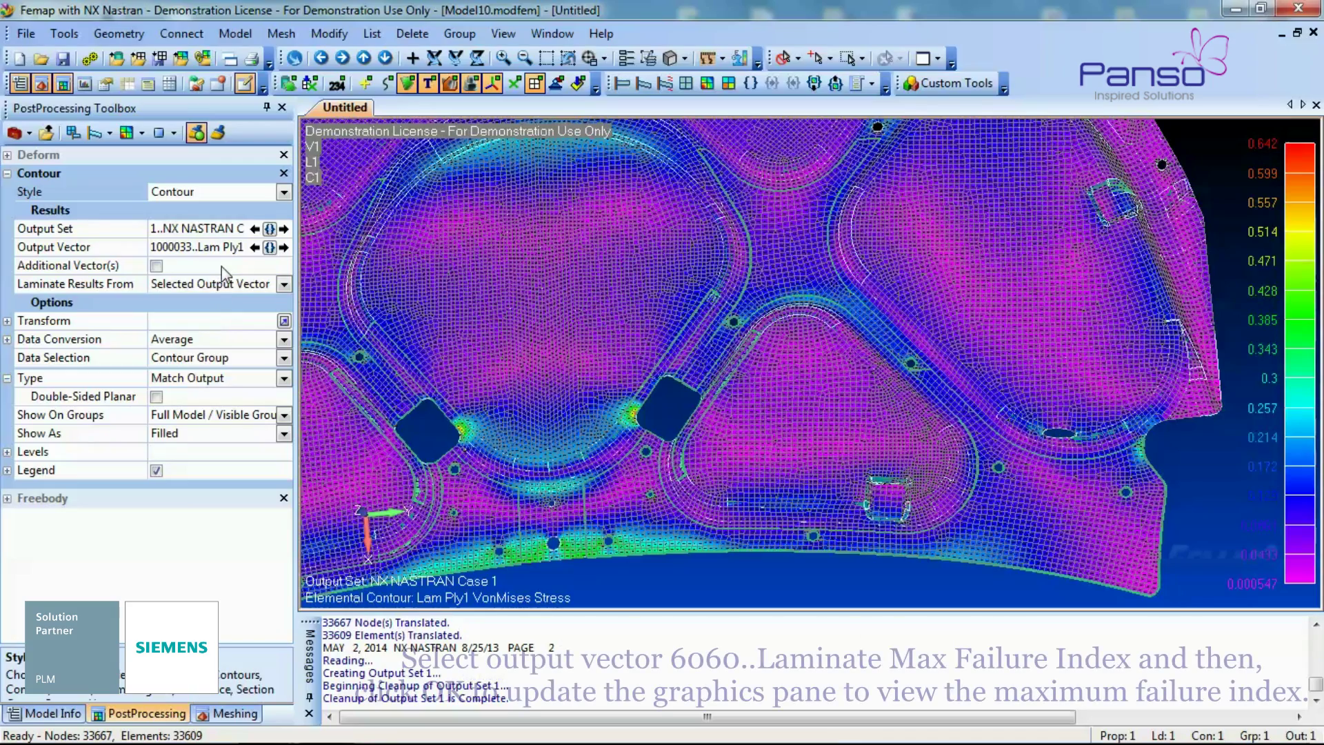
middle_drag(594, 428, 608, 415)
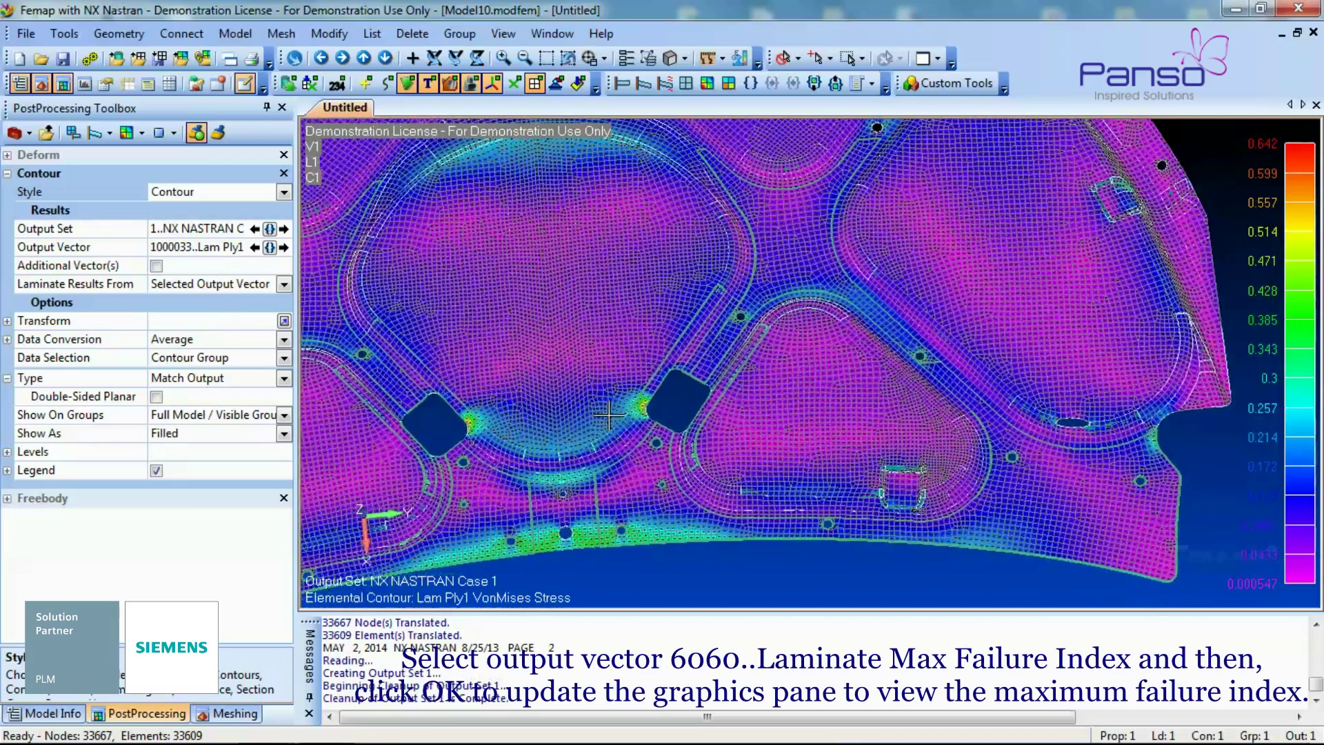
click(270, 248)
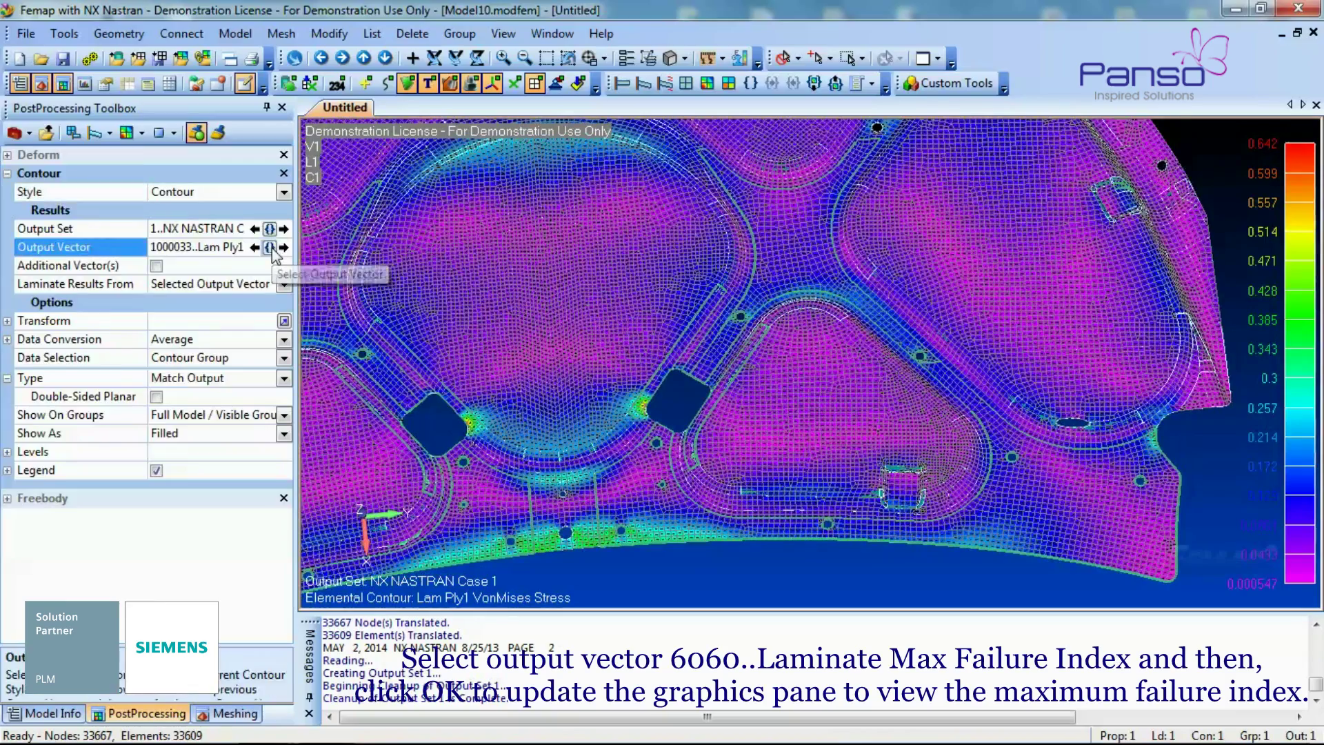
click(270, 248)
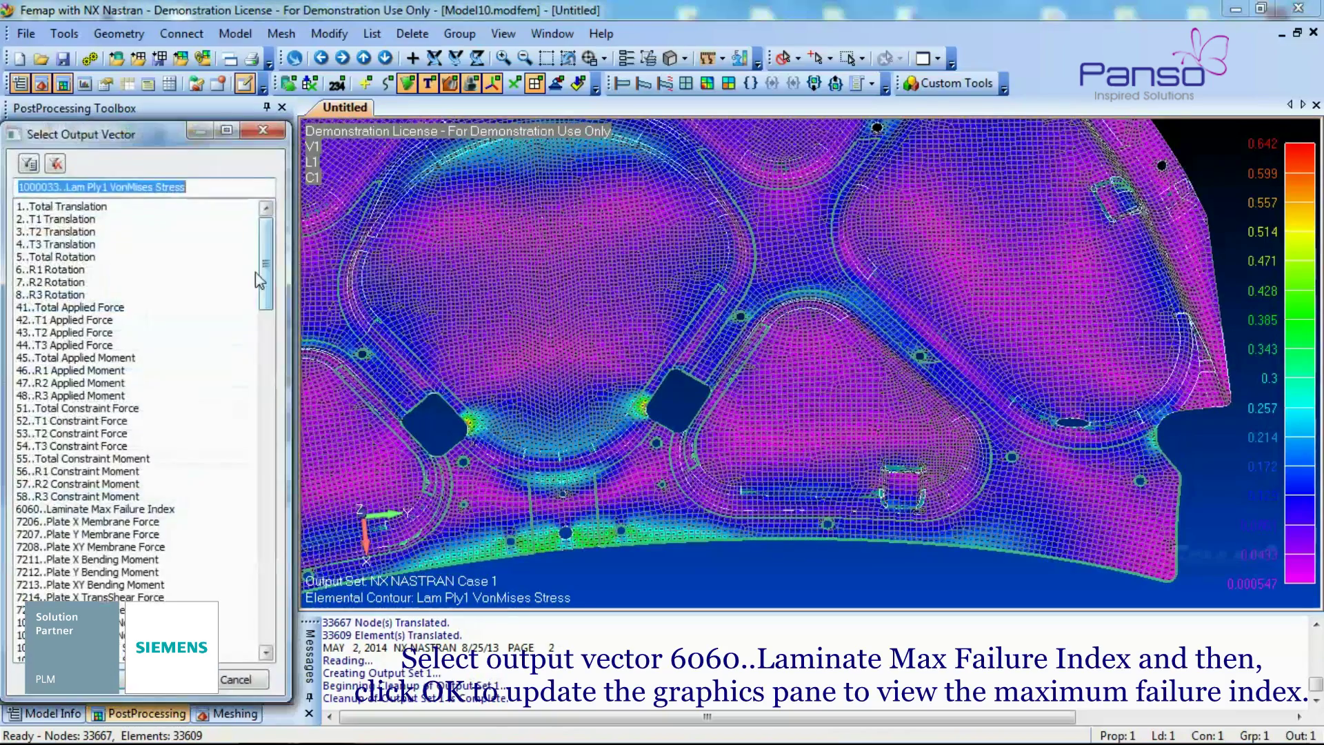
click(131, 509)
click(175, 679)
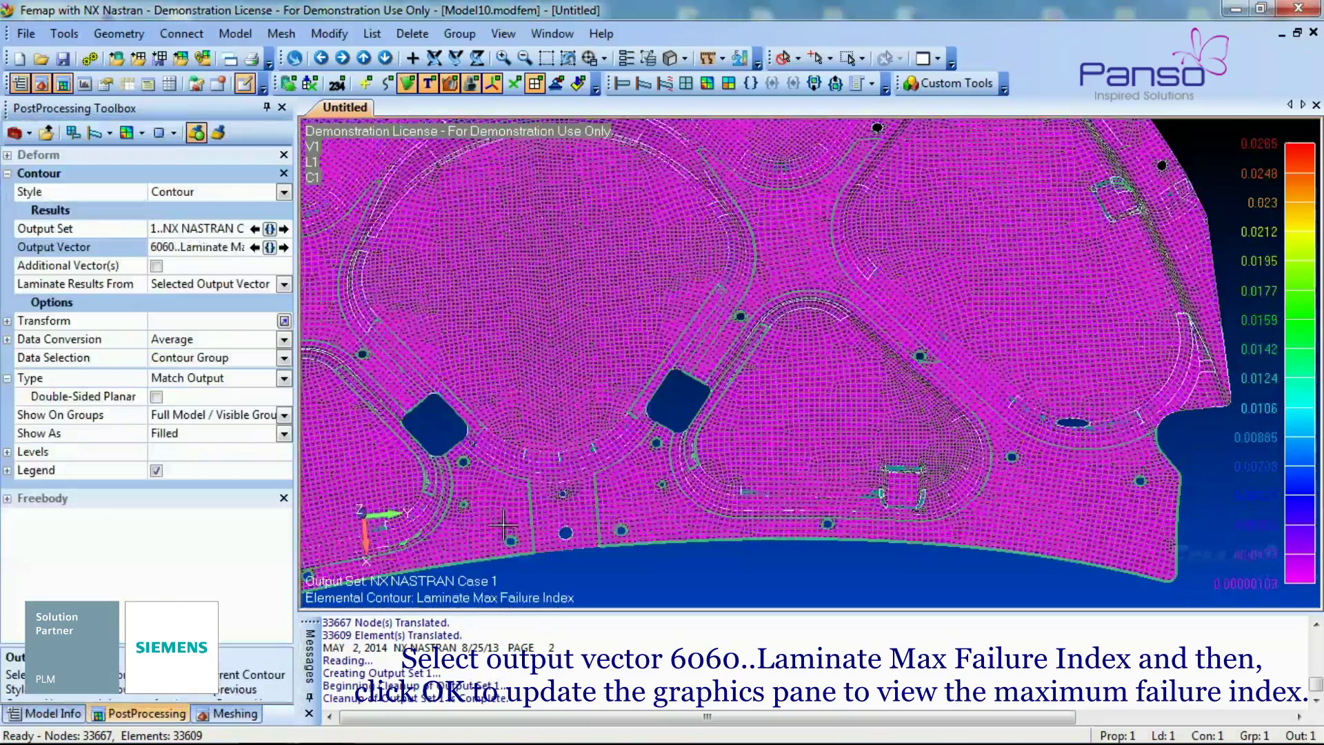
scroll(673, 495, down, 5)
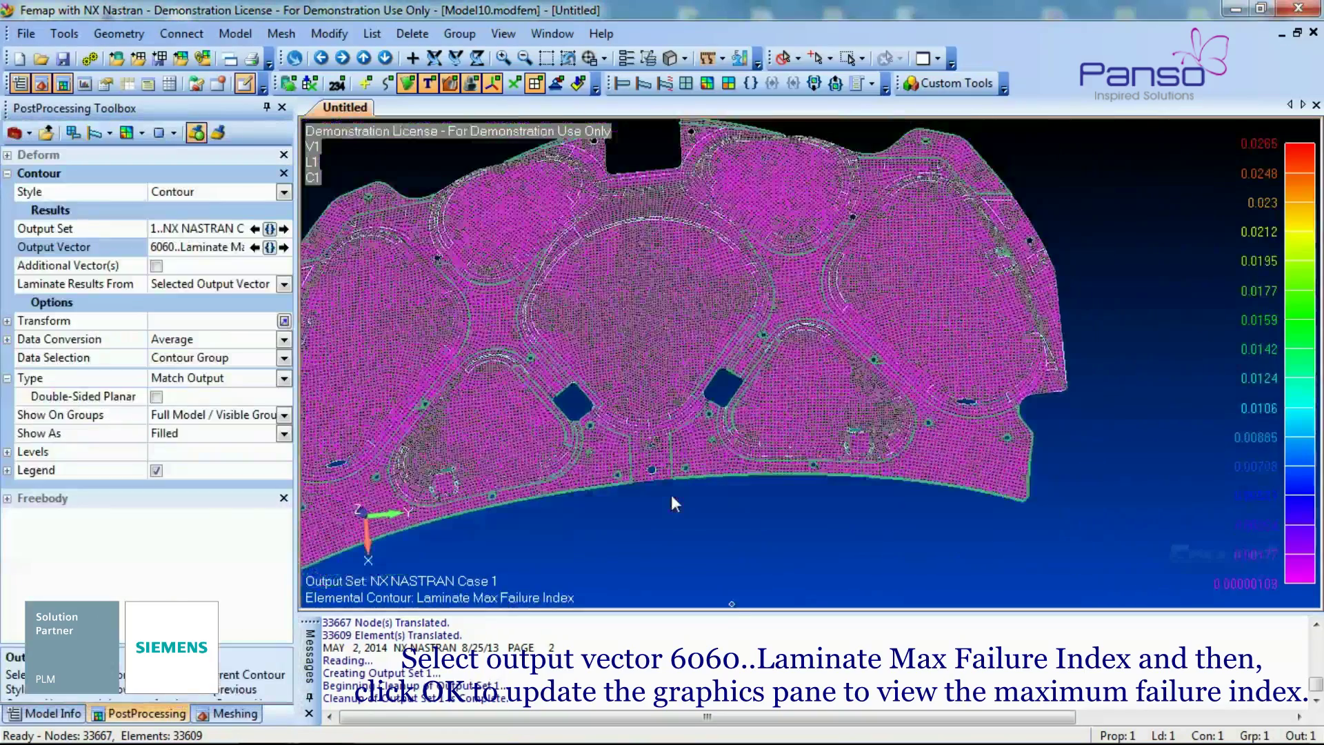
mouse_move(674, 503)
middle_down()
mouse_move(677, 525)
mouse_move(721, 508)
mouse_move(724, 542)
middle_up()
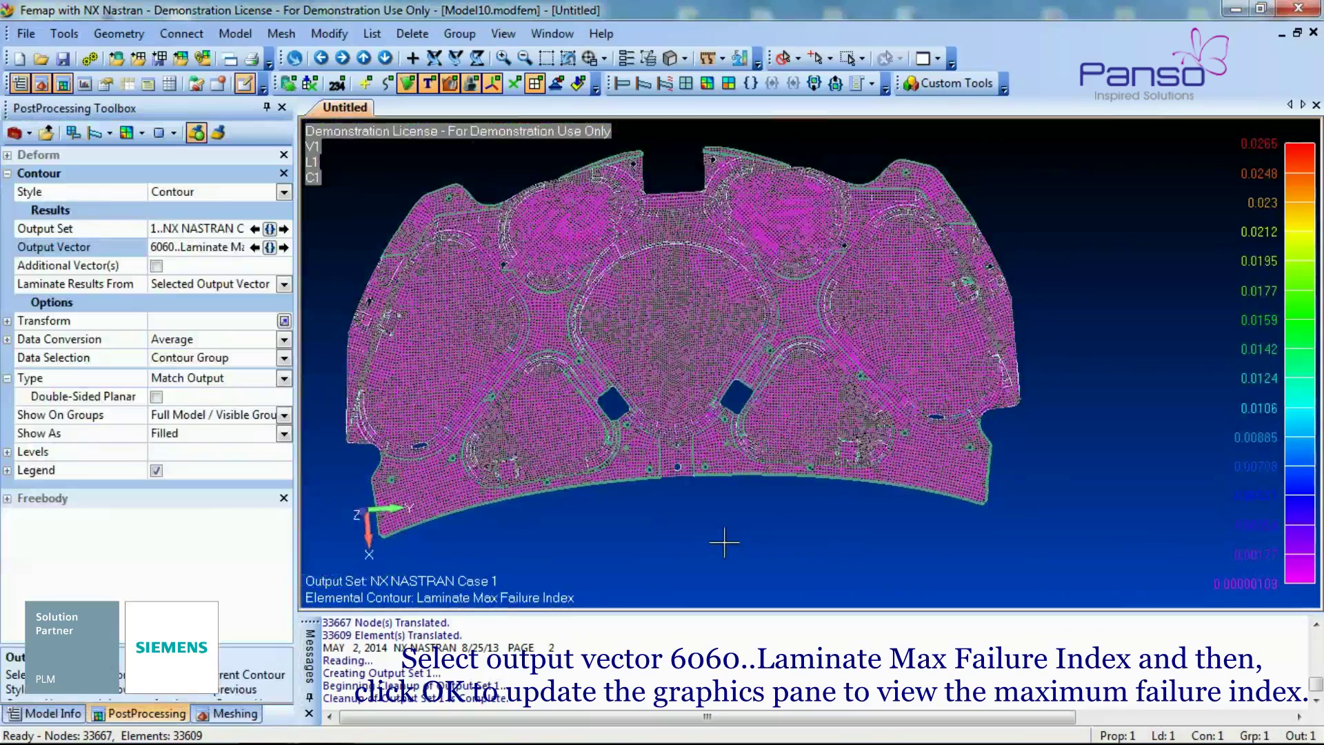